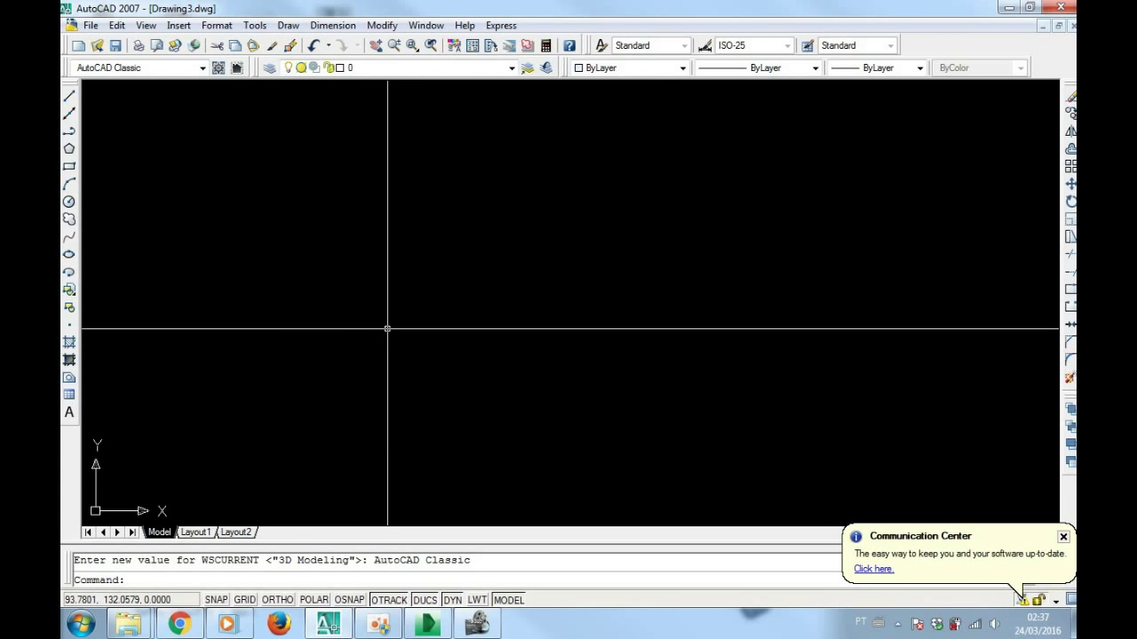
# Open Load/Unload Applications with AP and select PtManagerV2-4.lsp
pyautogui.write('AP')
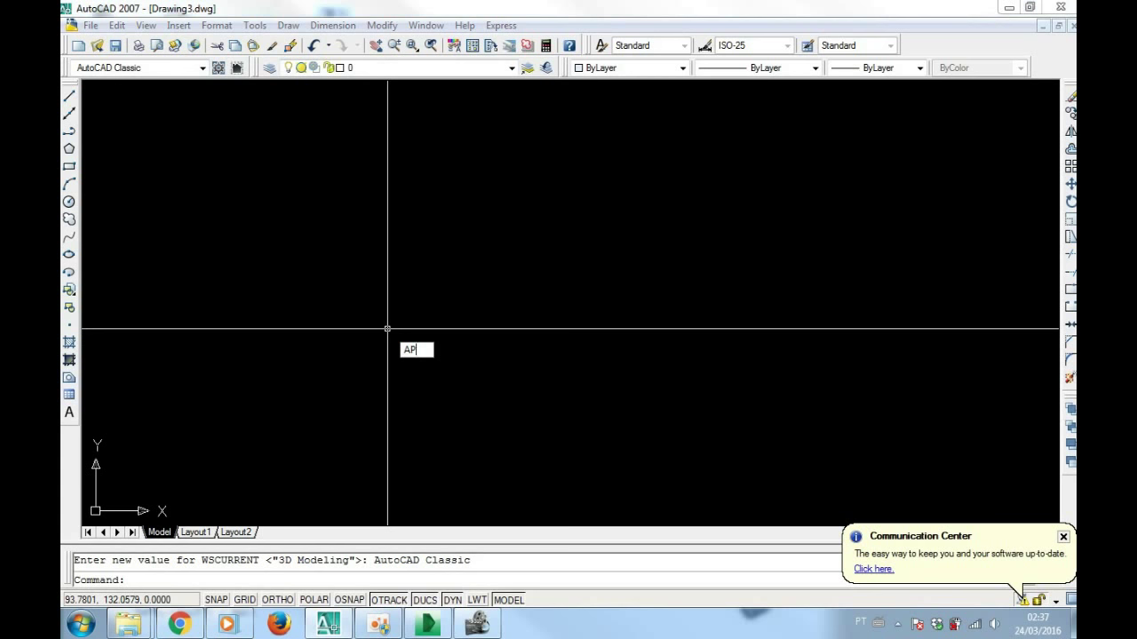
pyautogui.press('Return')
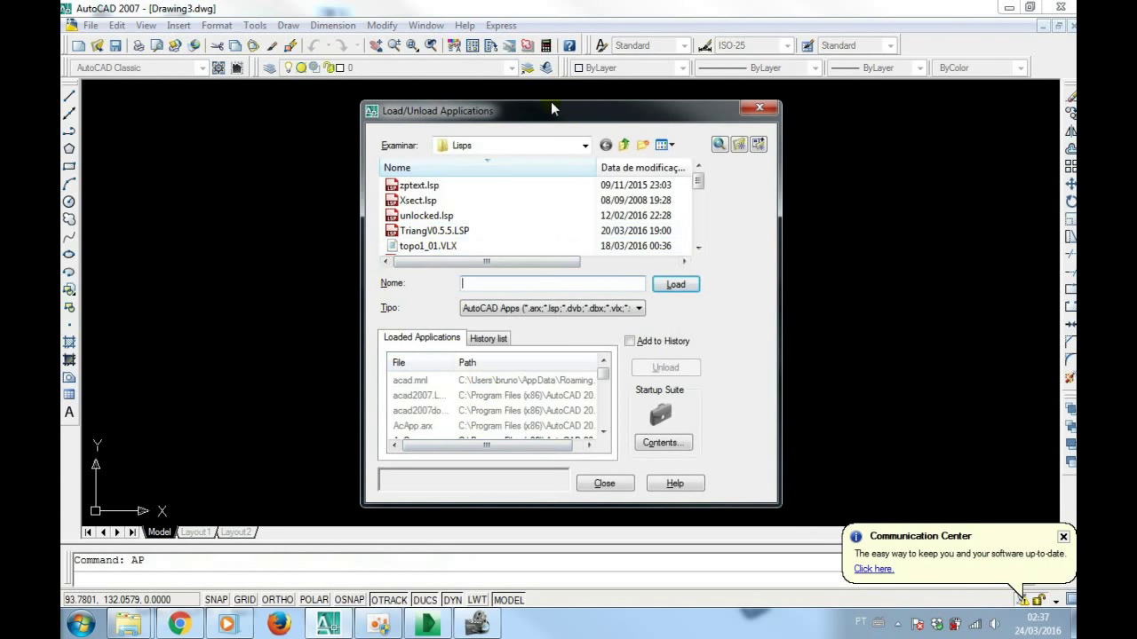
pyautogui.moveTo(550, 107); pyautogui.dragTo(547, 81)
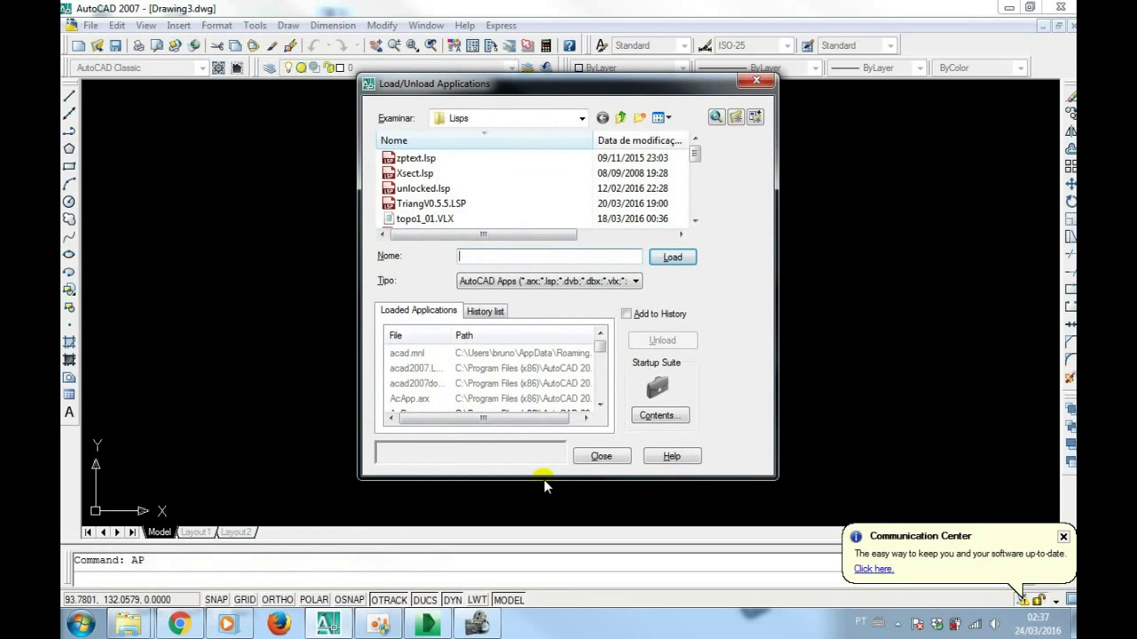
pyautogui.click(435, 204)
pyautogui.scroll(-2, 444, 205)
pyautogui.scroll(-1, 440, 191)
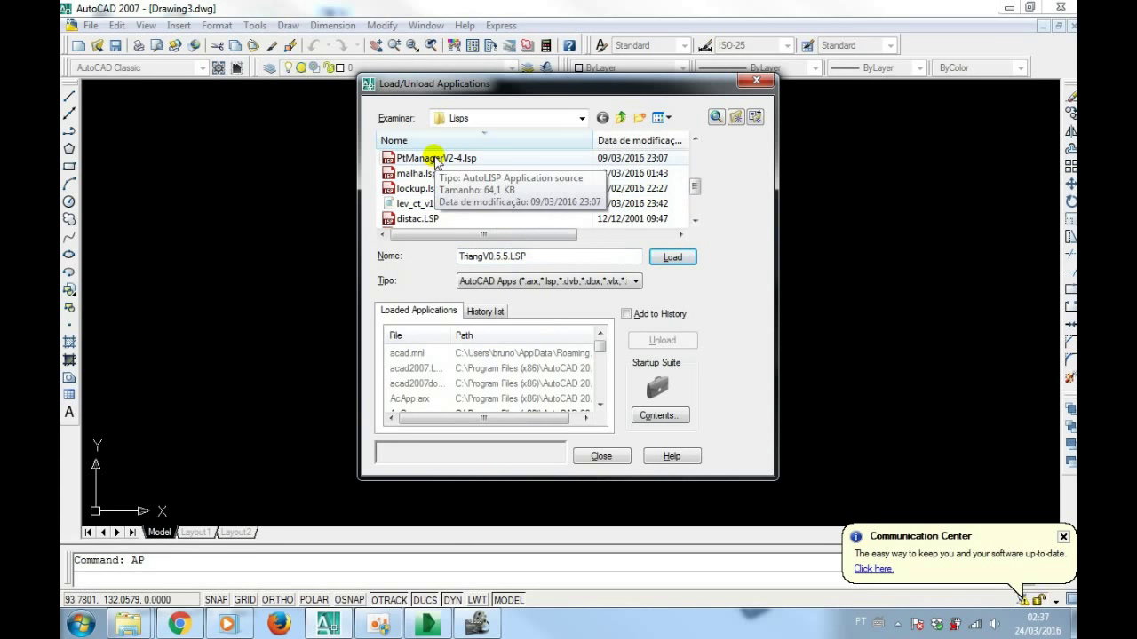
pyautogui.scroll(1, 433, 158)
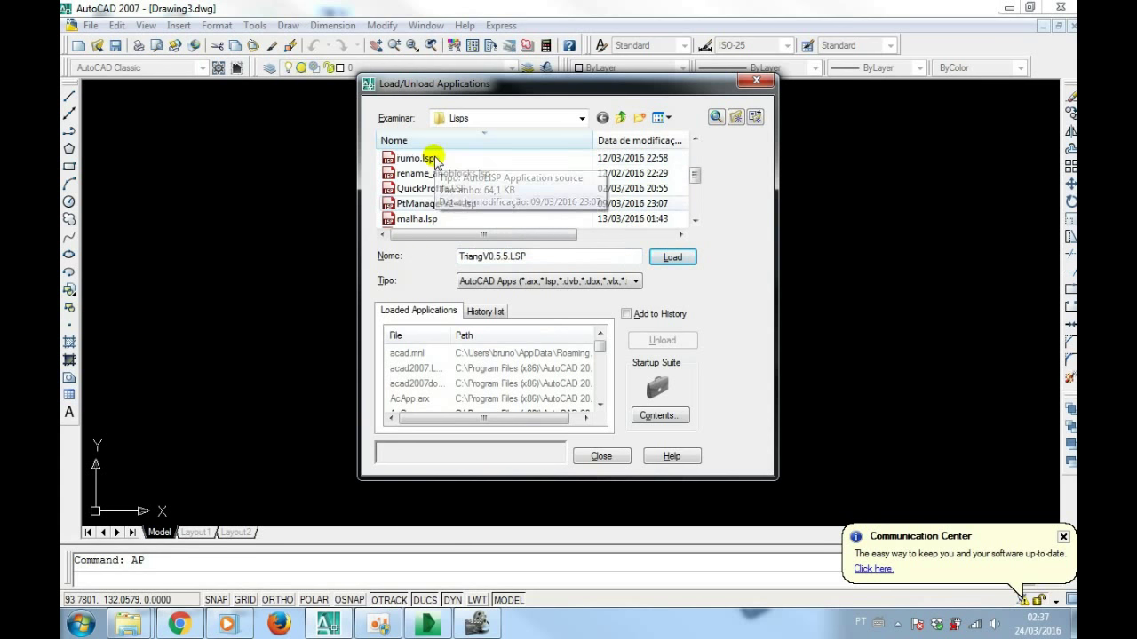
pyautogui.keyDown('ctrl'); pyautogui.click(432, 203); pyautogui.keyUp('ctrl')
pyautogui.scroll(2, 431, 202)
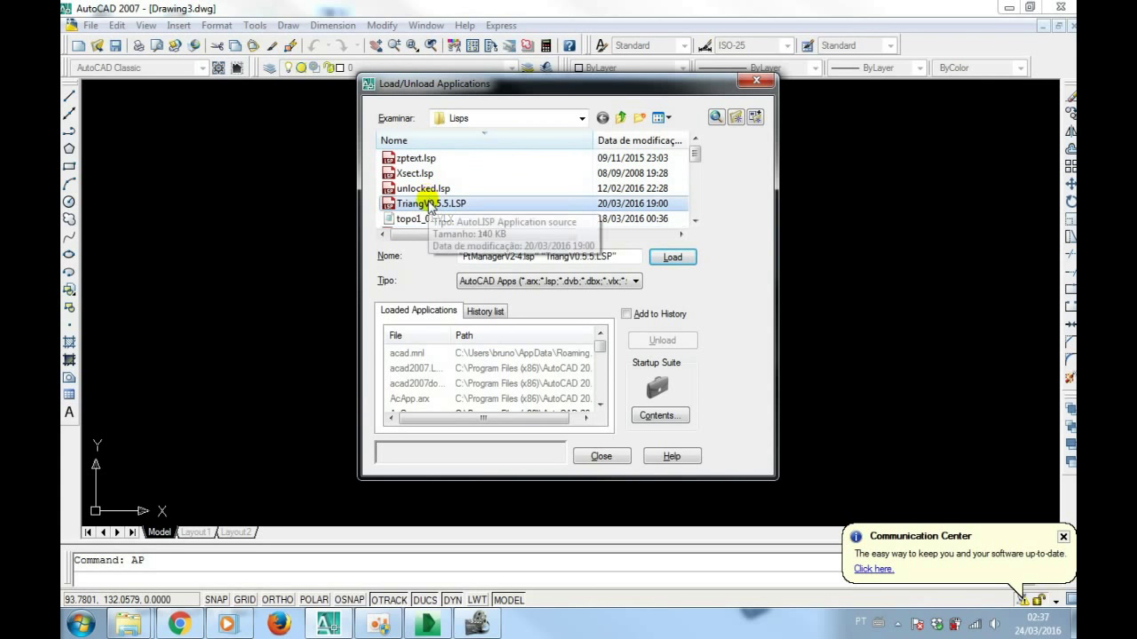
pyautogui.keyDown('ctrl'); pyautogui.click(429, 202); pyautogui.keyUp('ctrl')
# Add TriangV0.5.5.LSP to the selection, load both routines and close the loader
pyautogui.scroll(-2, 429, 200)
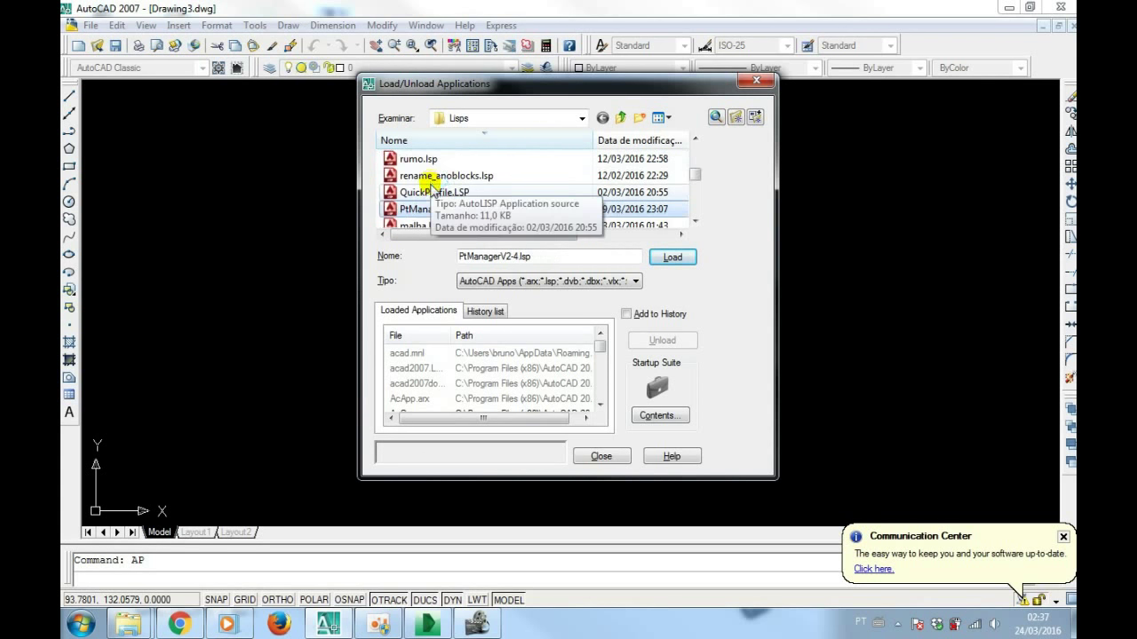
pyautogui.click(432, 204)
pyautogui.scroll(1, 432, 203)
pyautogui.scroll(-1, 432, 203)
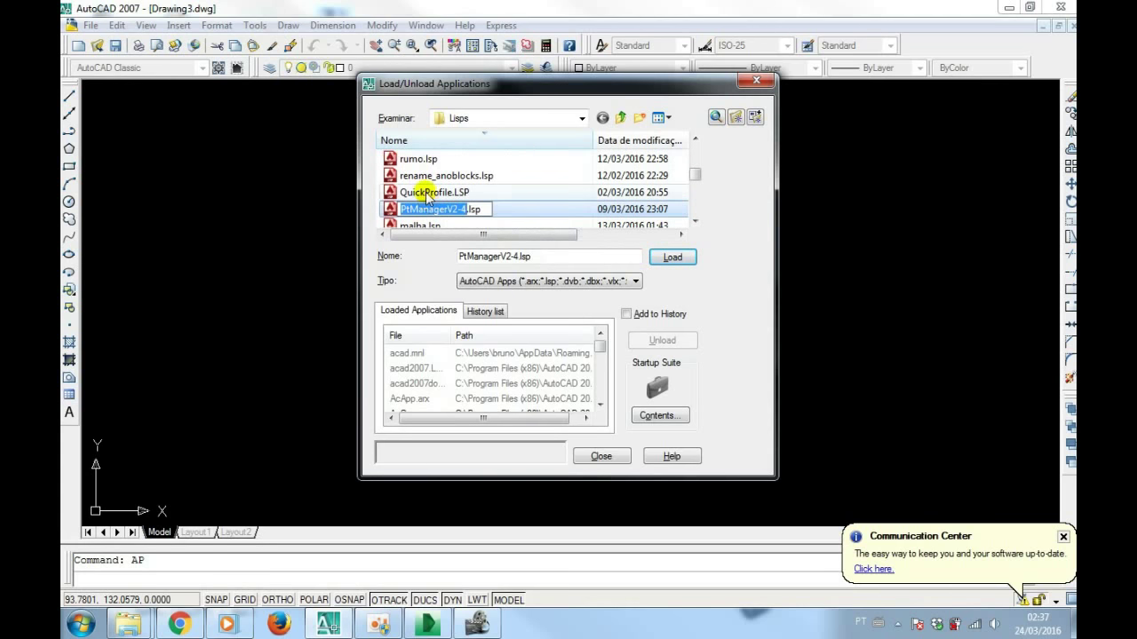
pyautogui.click(430, 199)
pyautogui.click(430, 204)
pyautogui.scroll(1, 429, 203)
pyautogui.scroll(-1, 430, 203)
pyautogui.scroll(1, 426, 191)
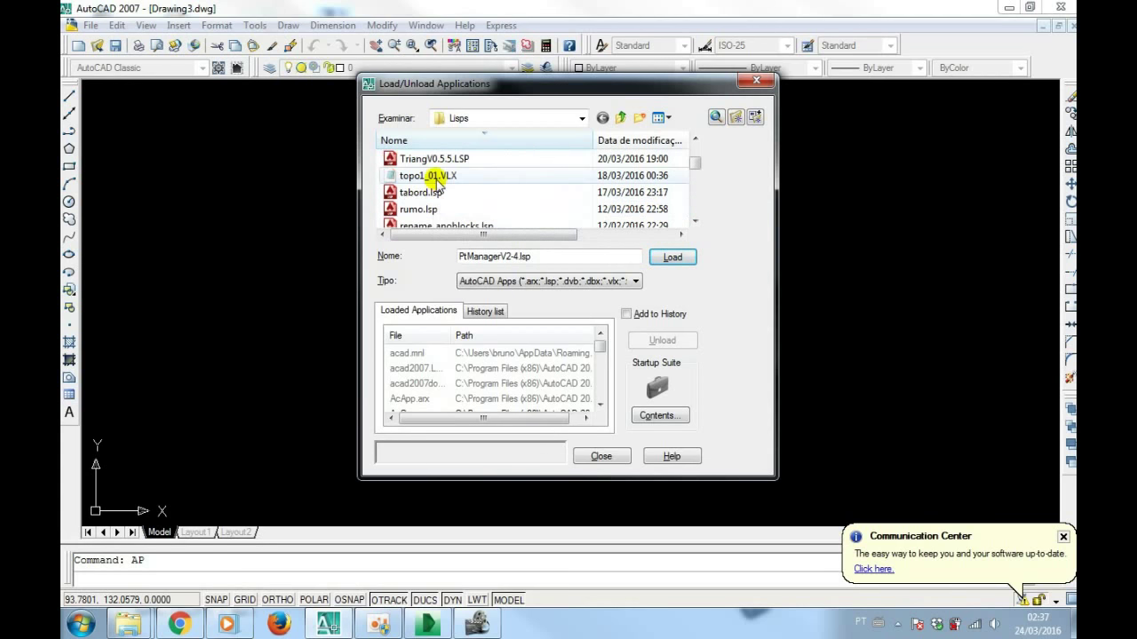
pyautogui.scroll(-1, 431, 195)
pyautogui.scroll(1, 439, 184)
pyautogui.keyDown('ctrl'); pyautogui.click(419, 159); pyautogui.keyUp('ctrl')
pyautogui.scroll(-1, 424, 162)
pyautogui.scroll(2, 440, 175)
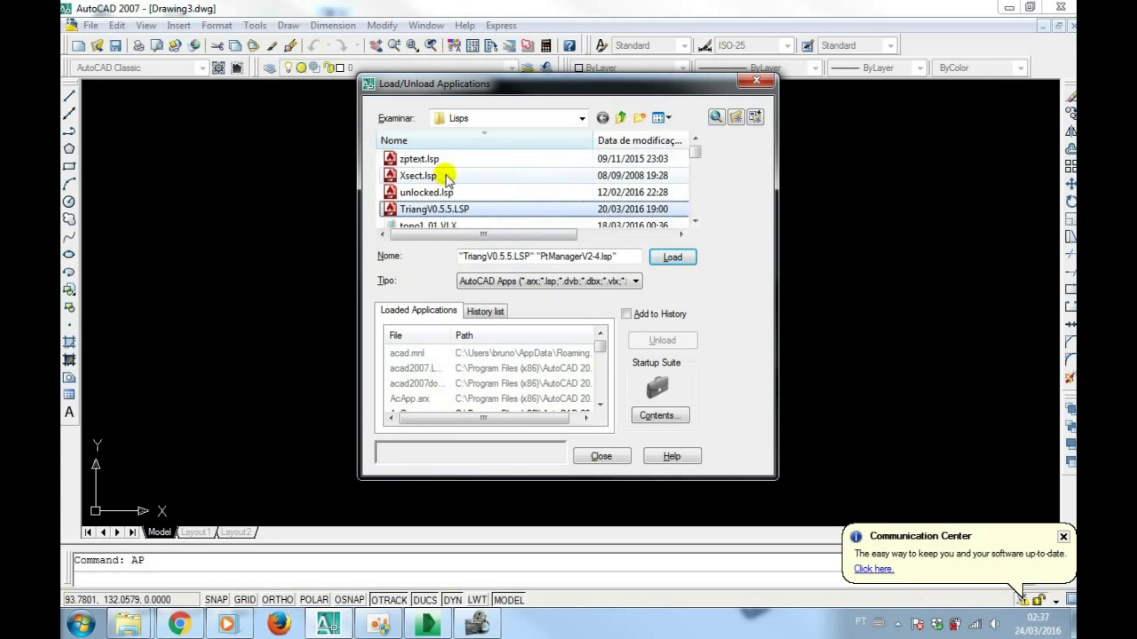
pyautogui.click(672, 257)
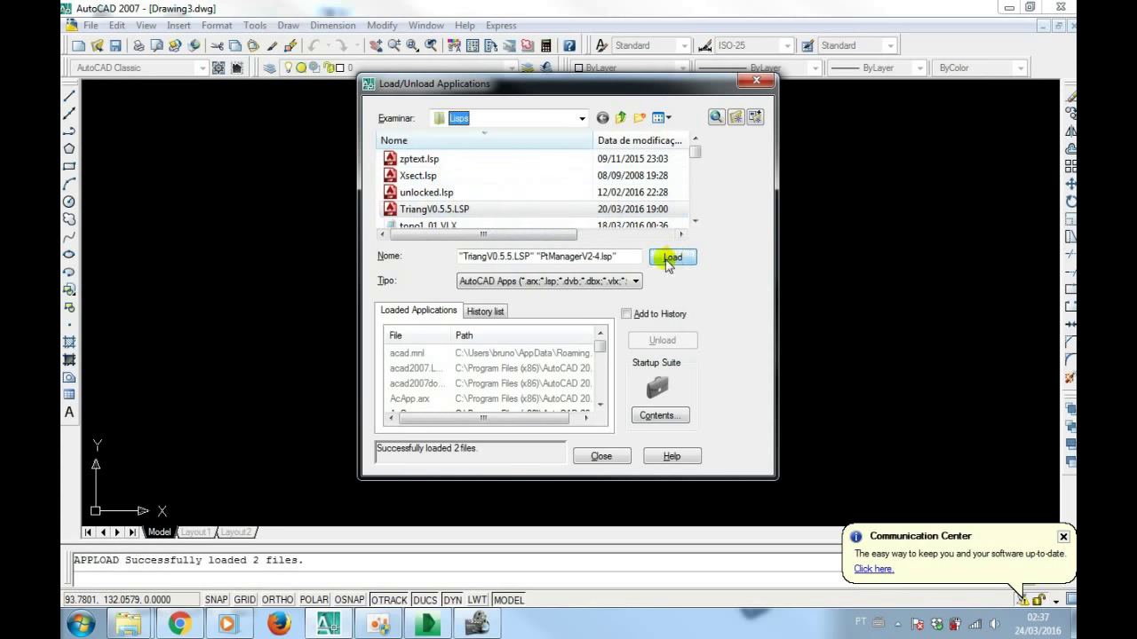
pyautogui.click(604, 457)
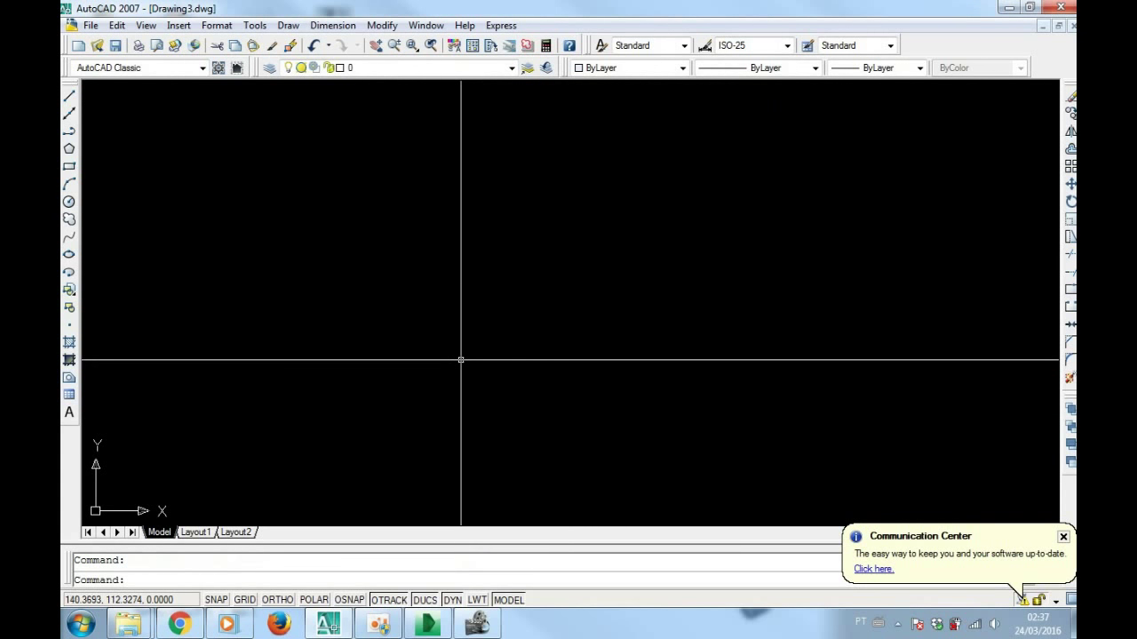
# Start Point Manager with File input and Desktop\teste.txt as the source file
pyautogui.write('p')
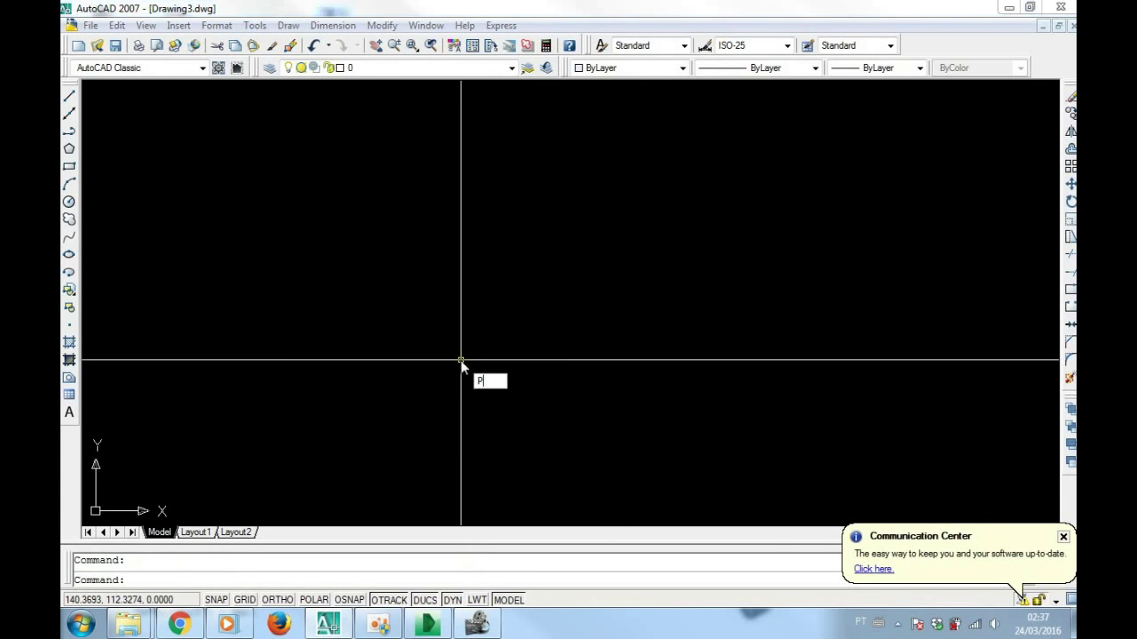
pyautogui.press('Return')
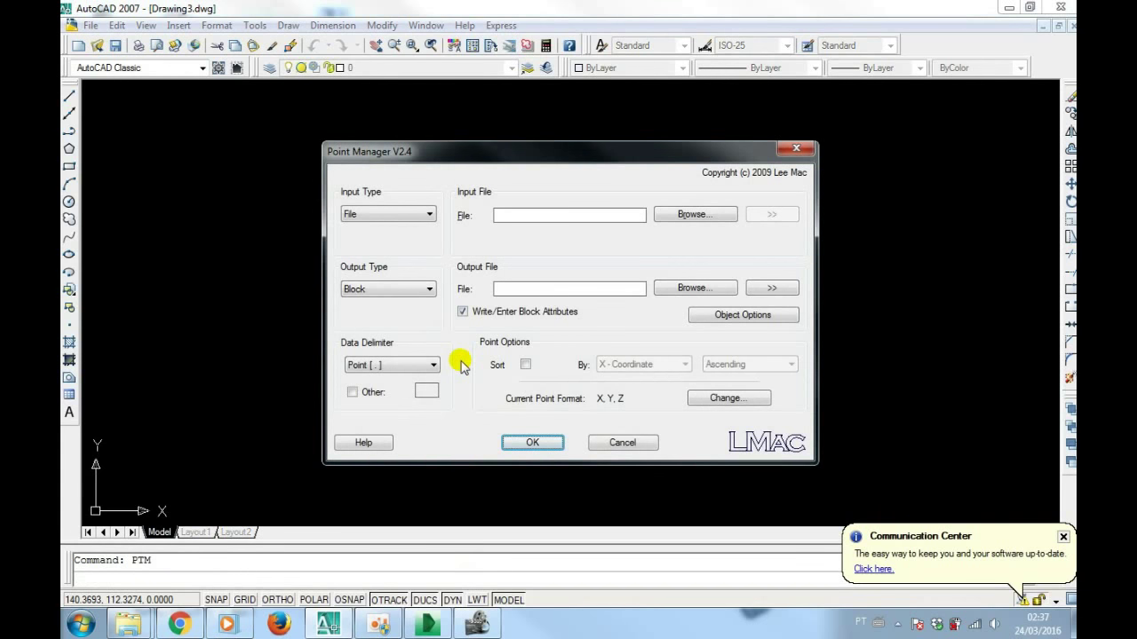
pyautogui.click(395, 215)
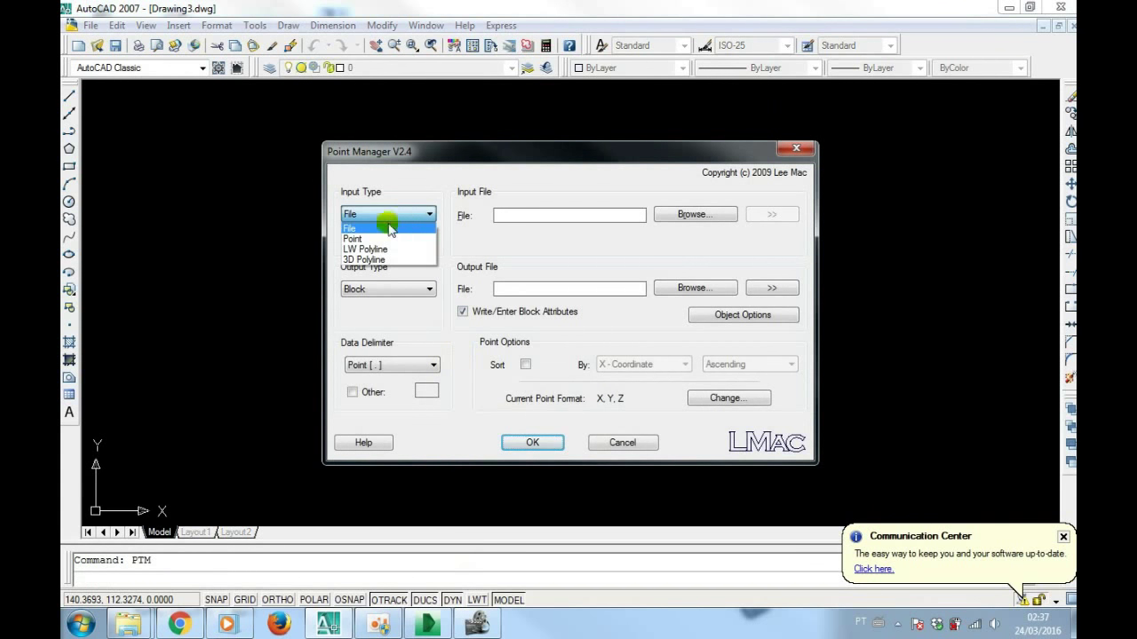
pyautogui.click(381, 202)
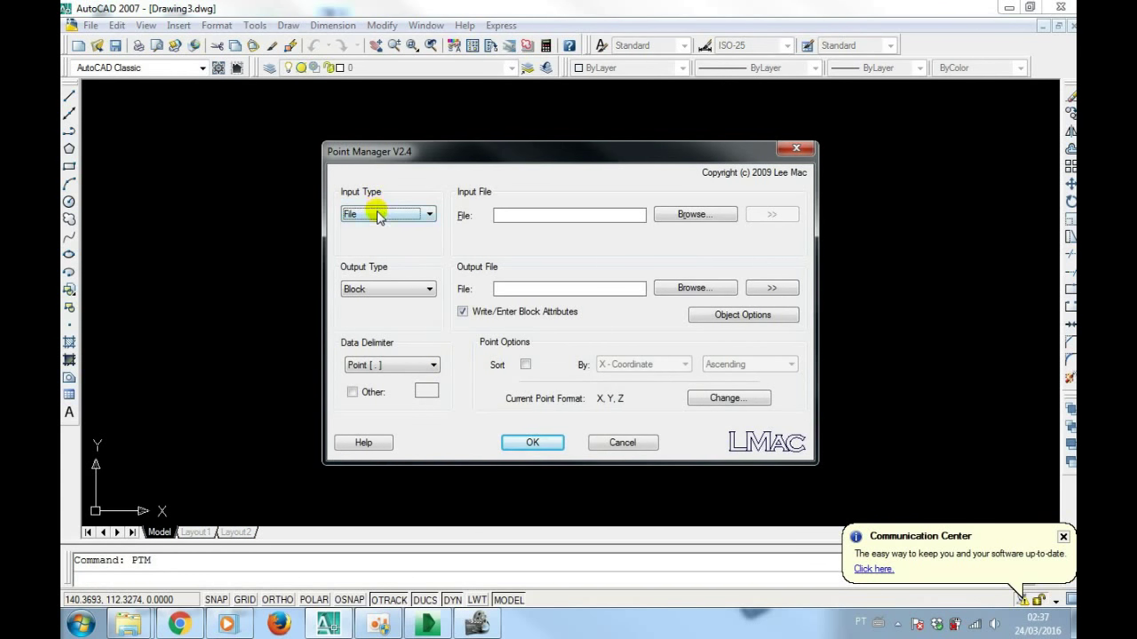
pyautogui.click(672, 215)
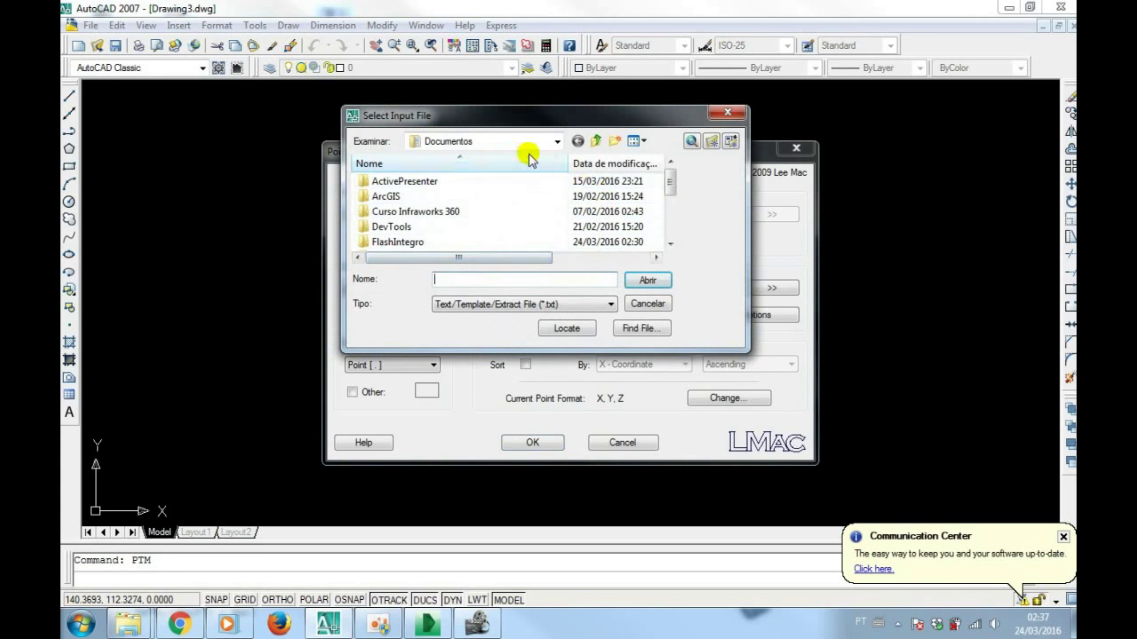
pyautogui.moveTo(668, 183); pyautogui.dragTo(668, 228)
pyautogui.click(494, 141)
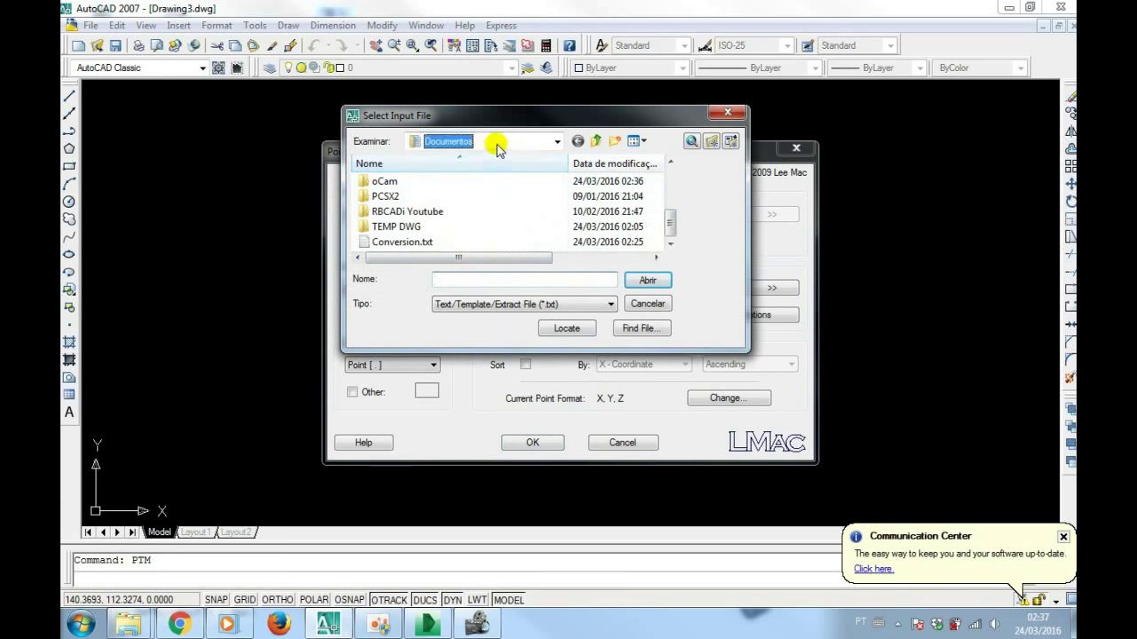
pyautogui.click(471, 154)
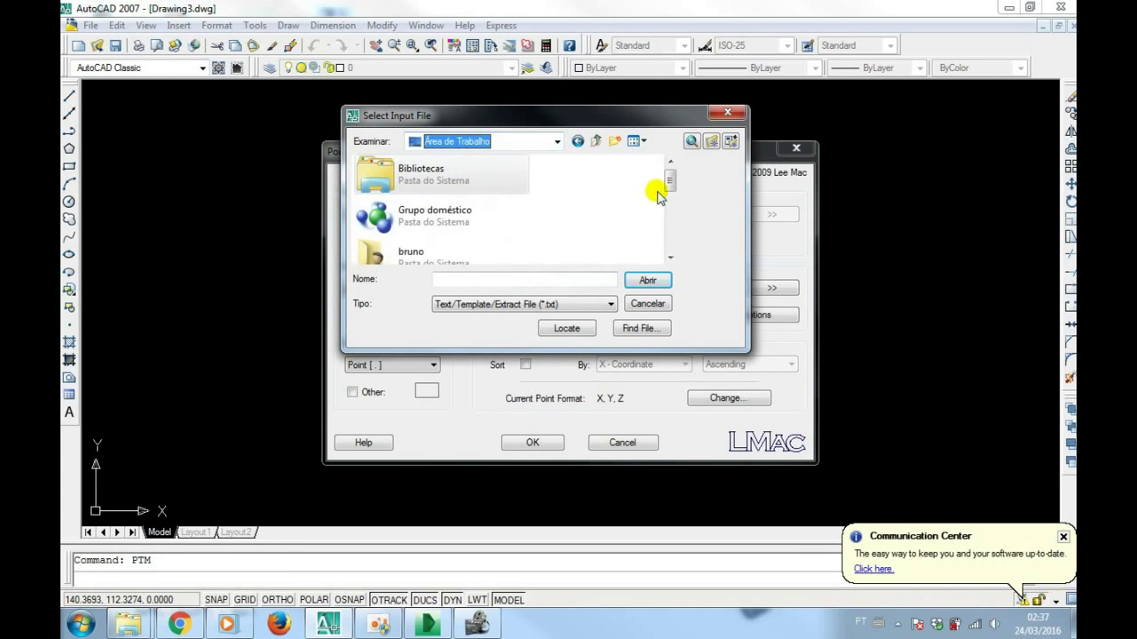
pyautogui.moveTo(669, 181); pyautogui.dragTo(670, 238)
pyautogui.doubleClick(446, 248)
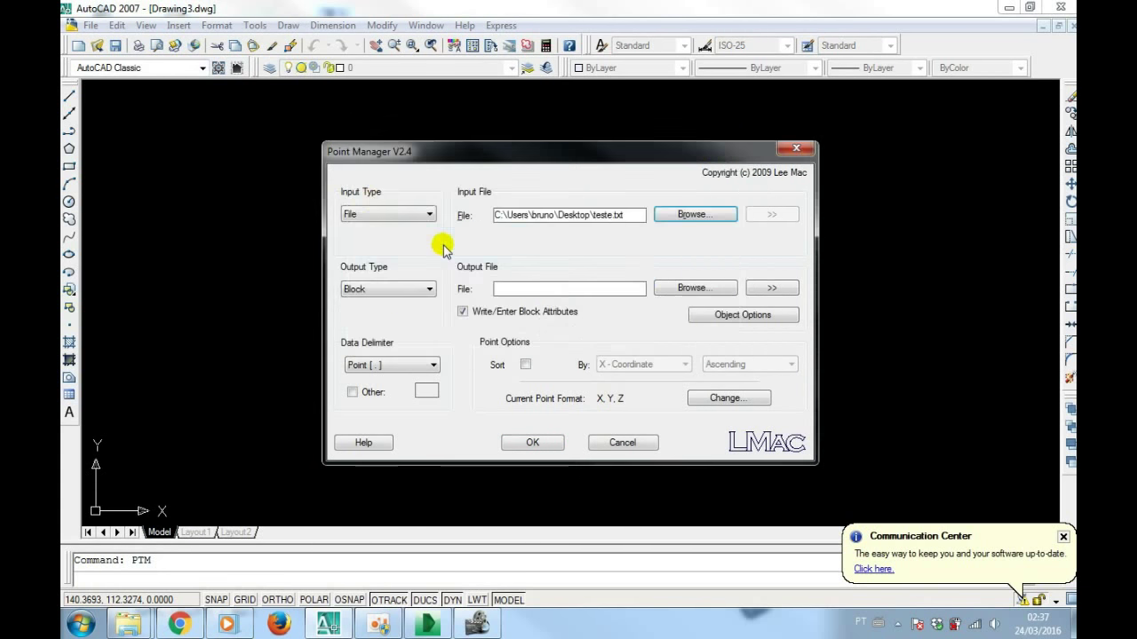
# Set output type to Point and delimiter to Comma, then run the import
pyautogui.click(393, 287)
pyautogui.click(381, 313)
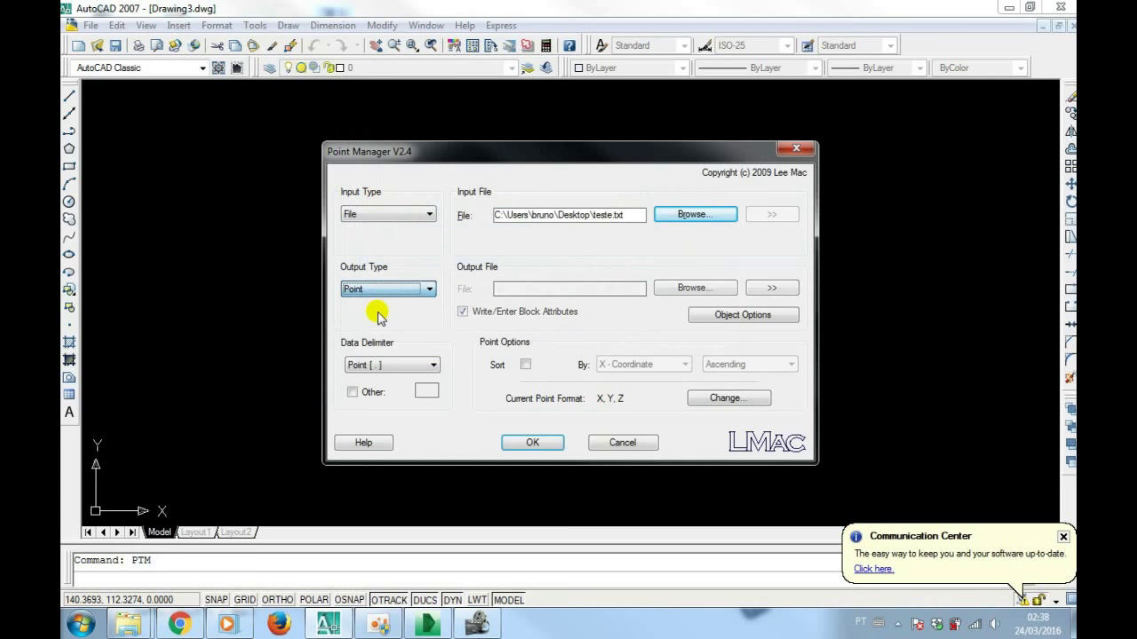
pyautogui.click(395, 365)
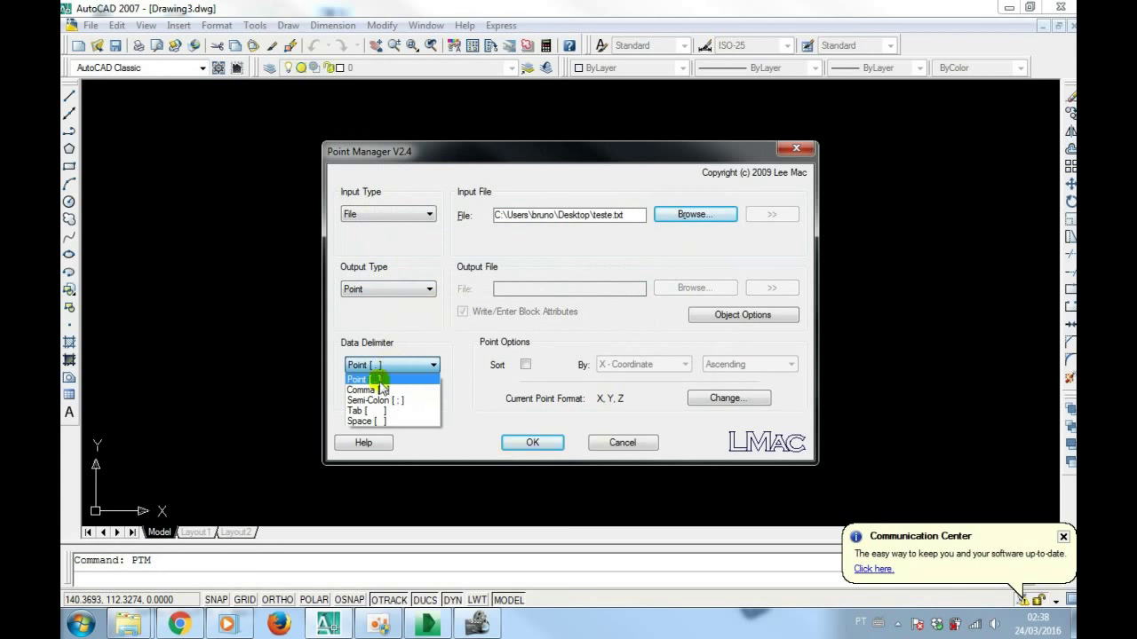
pyautogui.click(383, 391)
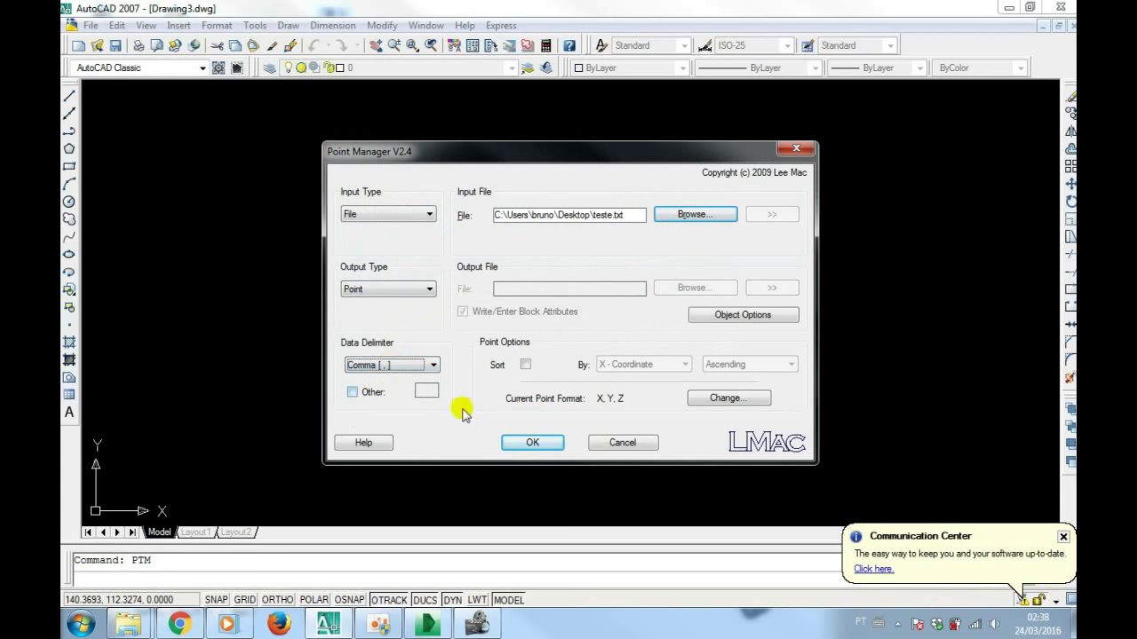
pyautogui.click(531, 443)
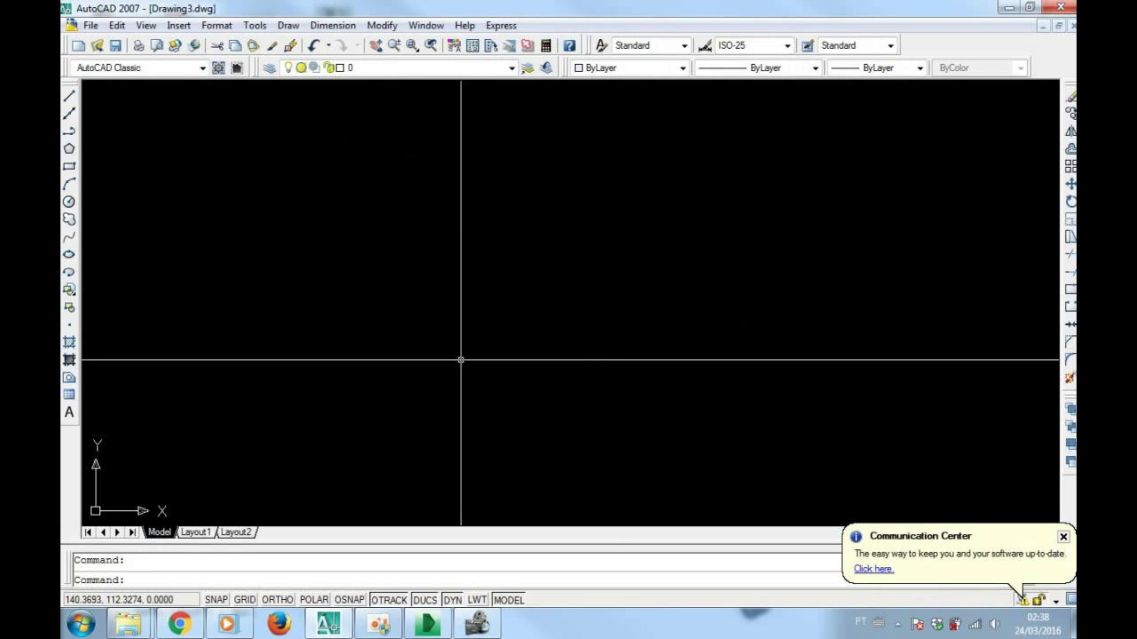
# Zoom to extents, then zoom in and out over the imported teste.txt points
pyautogui.middleClick(484, 213)
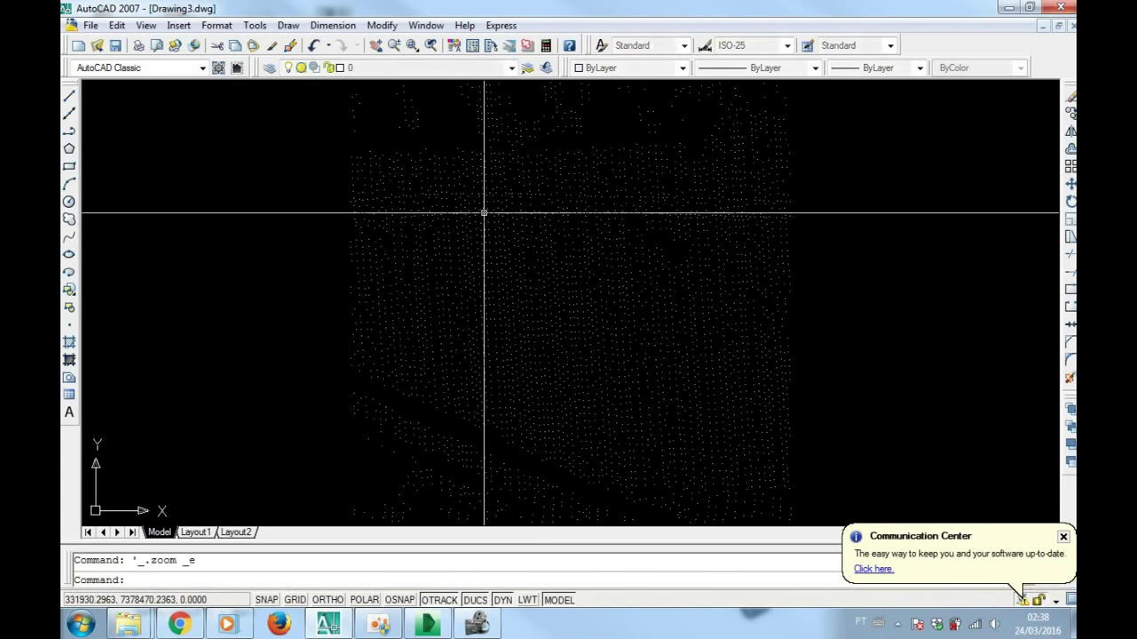
pyautogui.scroll(2, 484, 213)
pyautogui.scroll(2, 414, 348)
pyautogui.scroll(2, 441, 454)
pyautogui.scroll(2, 404, 316)
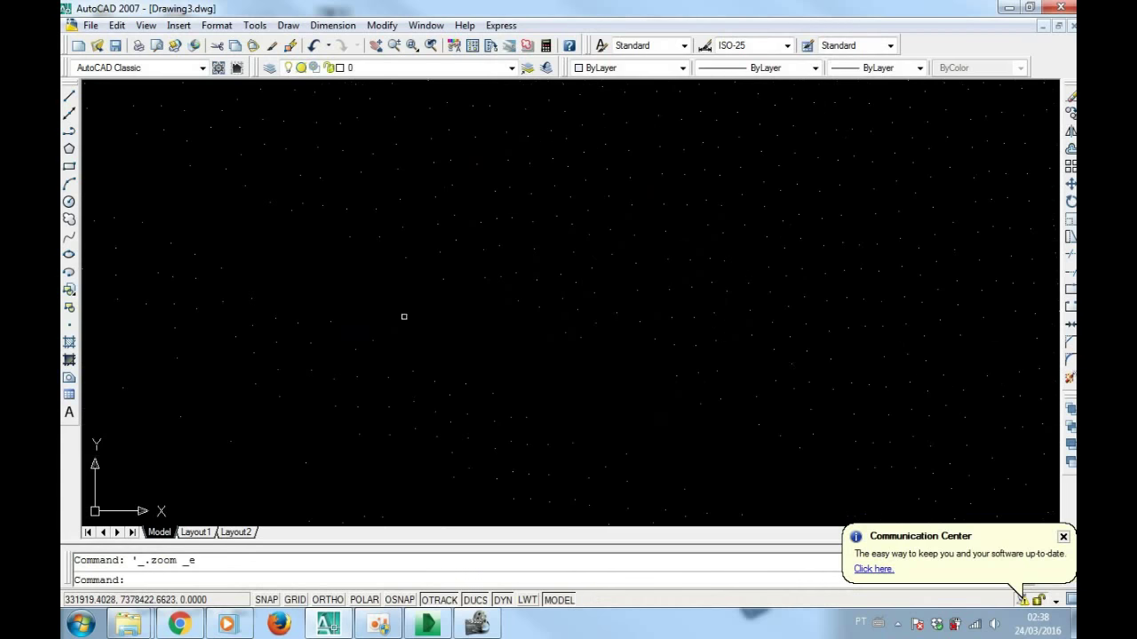
pyautogui.scroll(-5, 404, 316)
pyautogui.scroll(3, 398, 319)
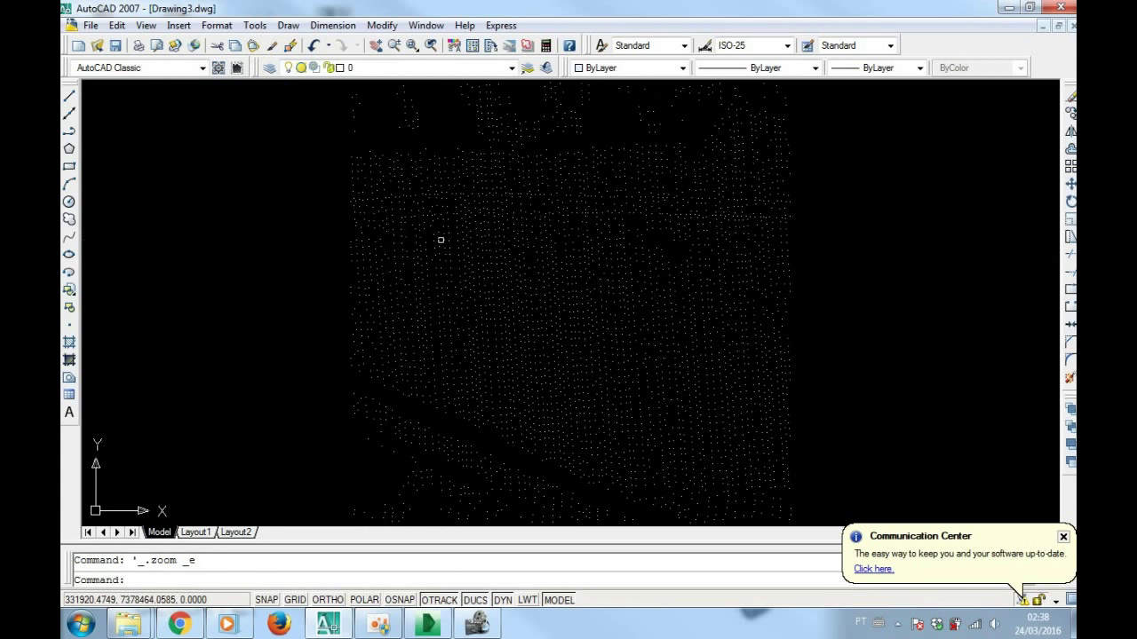
# Open TriangV0.5.5.LSP in Notepad from the application loader, then close the loader
pyautogui.write('AP')
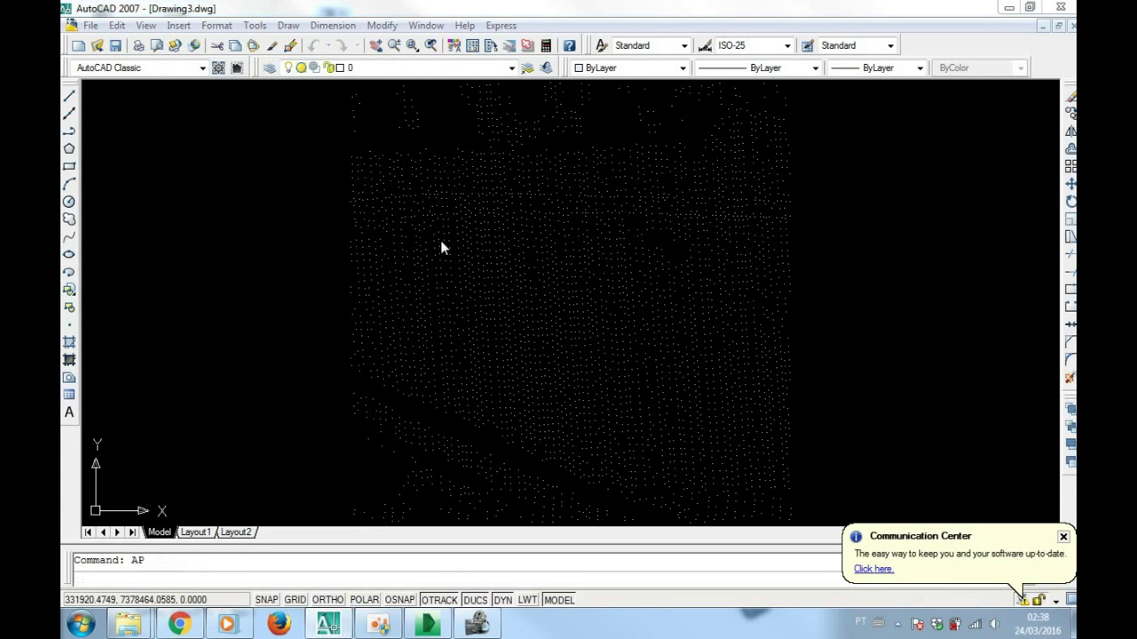
pyautogui.press('Return')
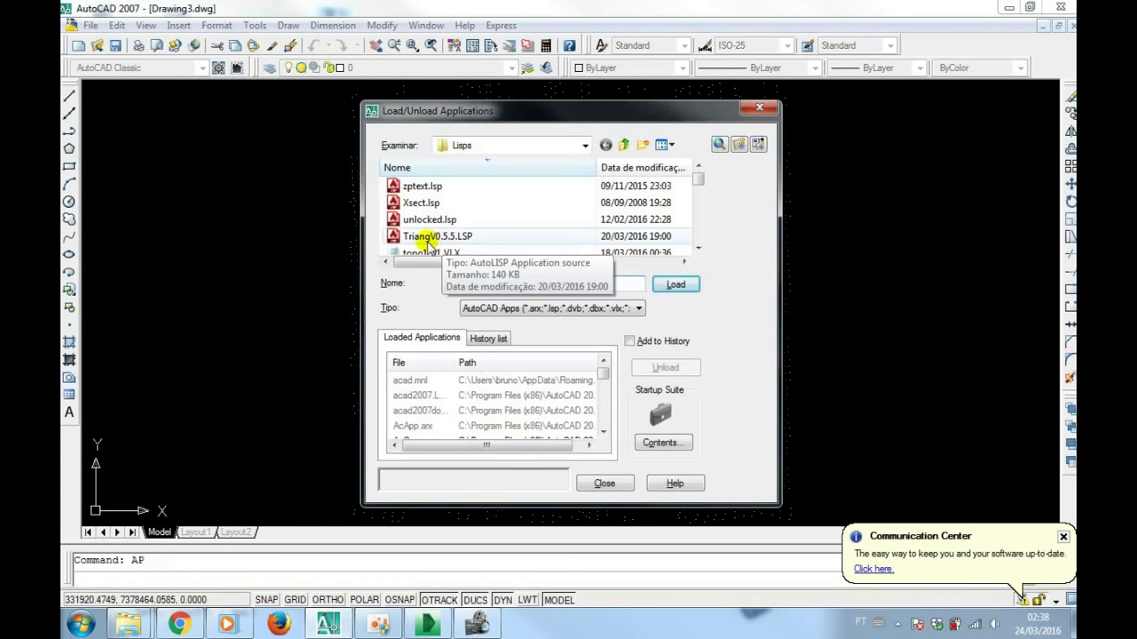
pyautogui.click(426, 241)
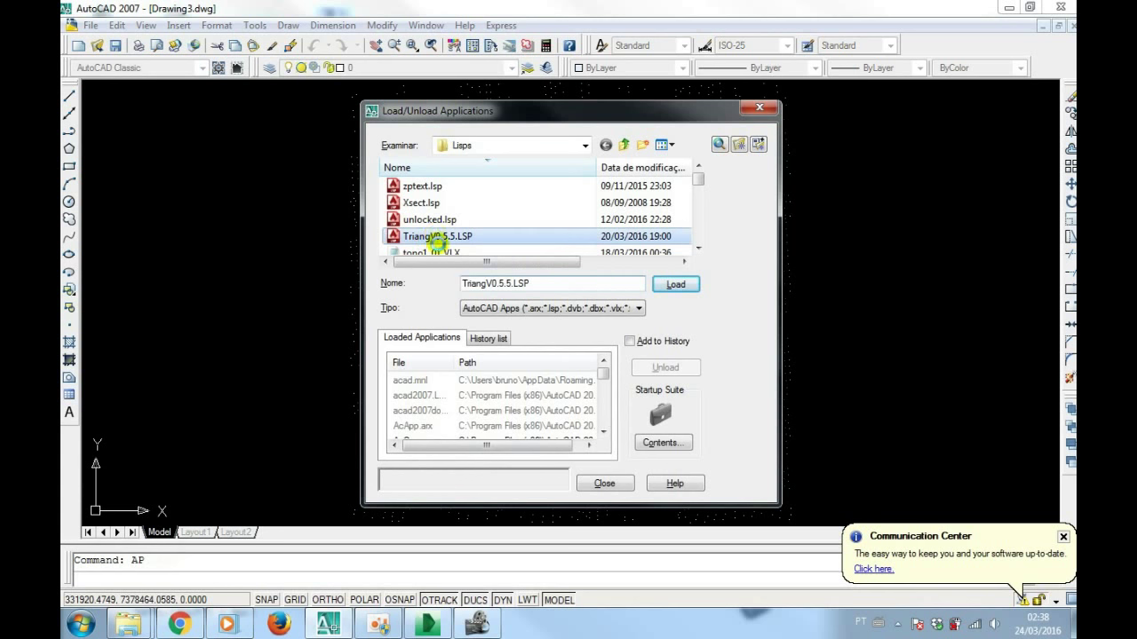
pyautogui.rightClick(437, 241)
pyautogui.click(462, 198)
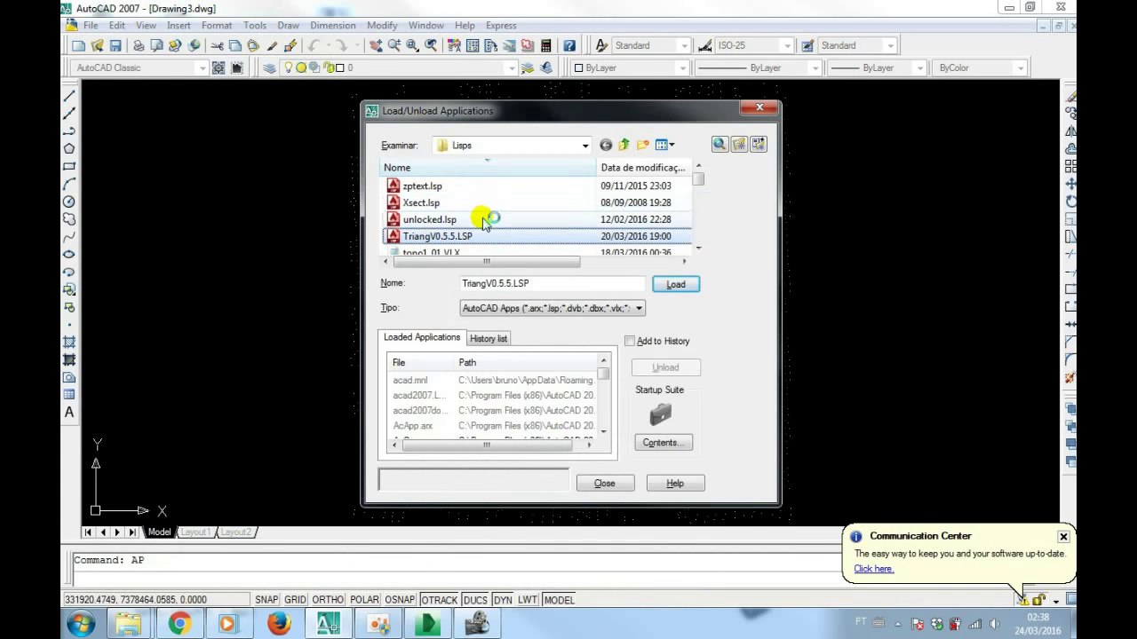
pyautogui.click(487, 118)
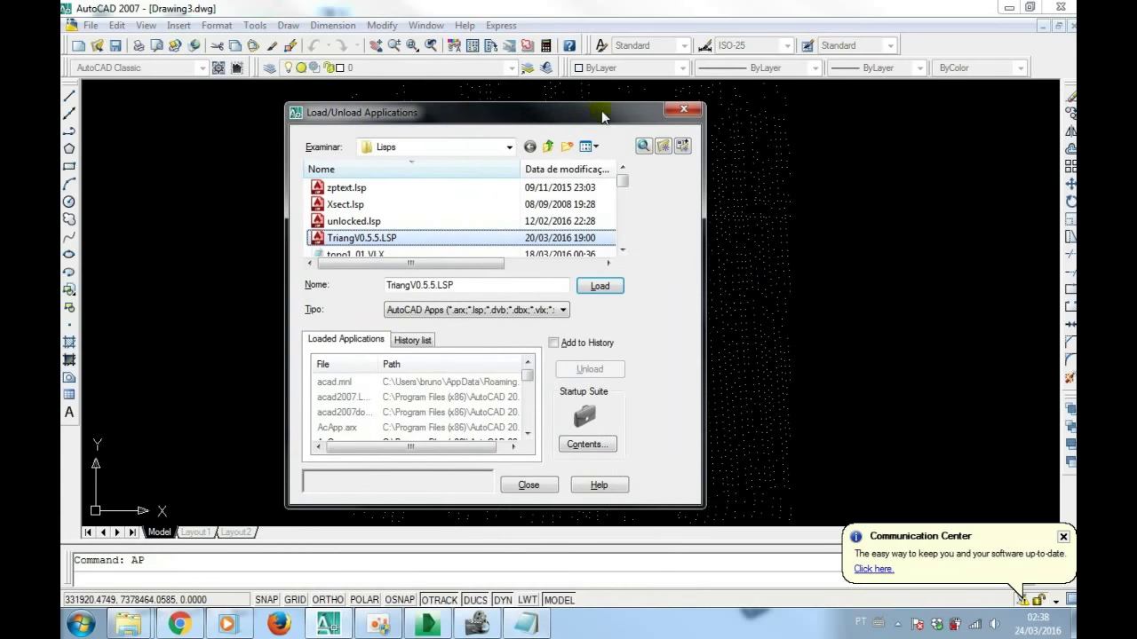
pyautogui.click(527, 480)
pyautogui.click(532, 624)
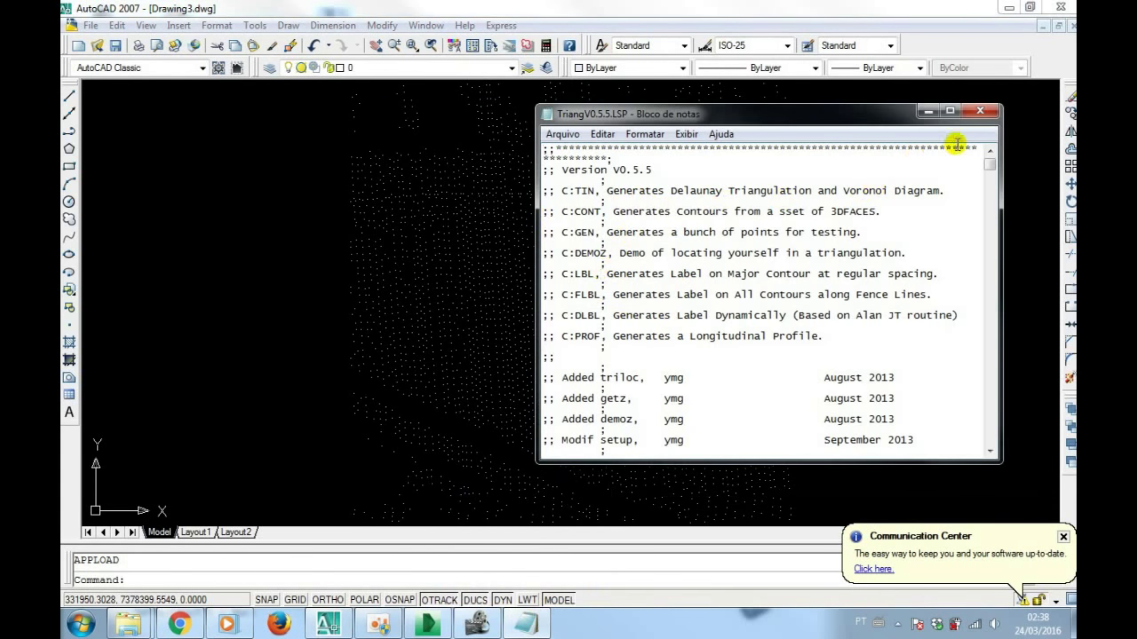
# Review the TriangV0.5.5.LSP header's command list, including C:TIN and C:CONT
pyautogui.scroll(-10, 989, 161)
pyautogui.scroll(10, 989, 160)
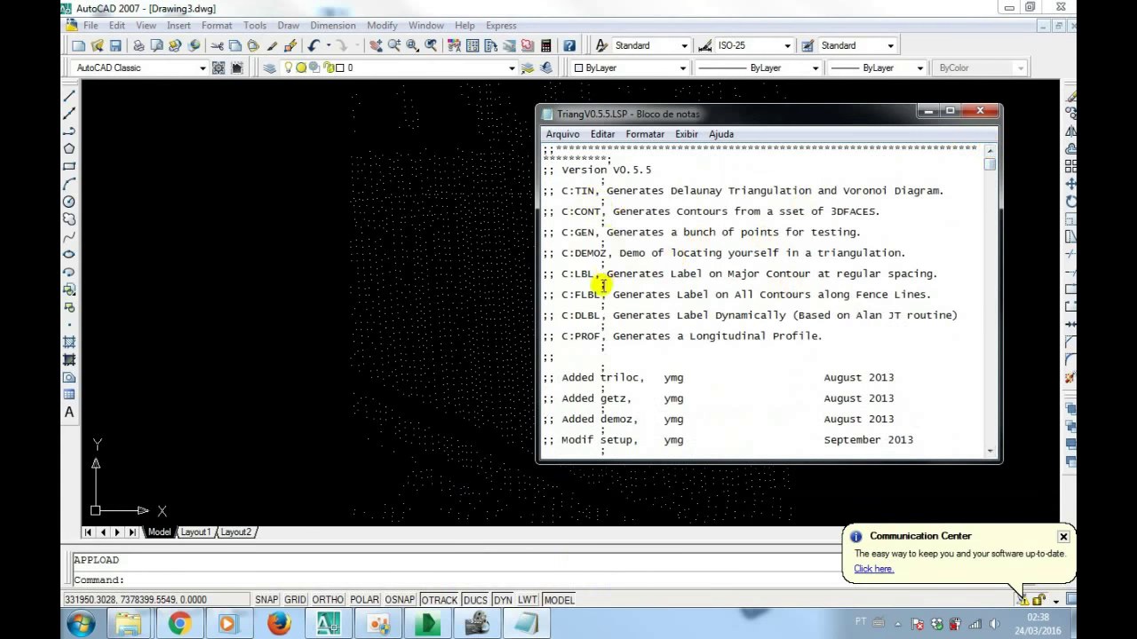
pyautogui.click(603, 282)
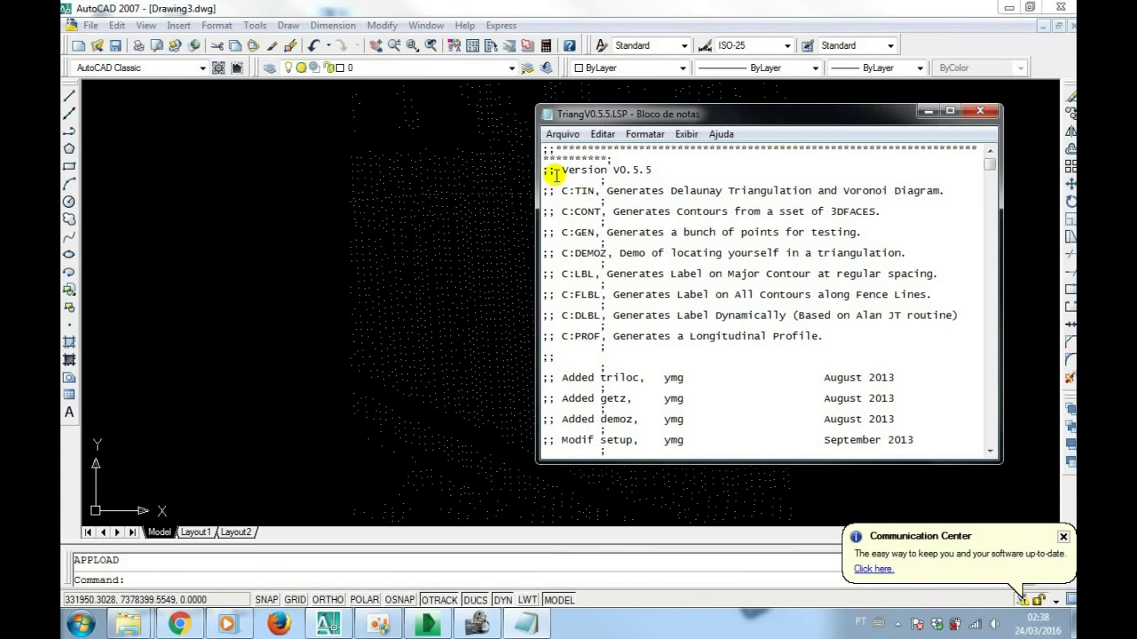
pyautogui.scroll(-1, 579, 281)
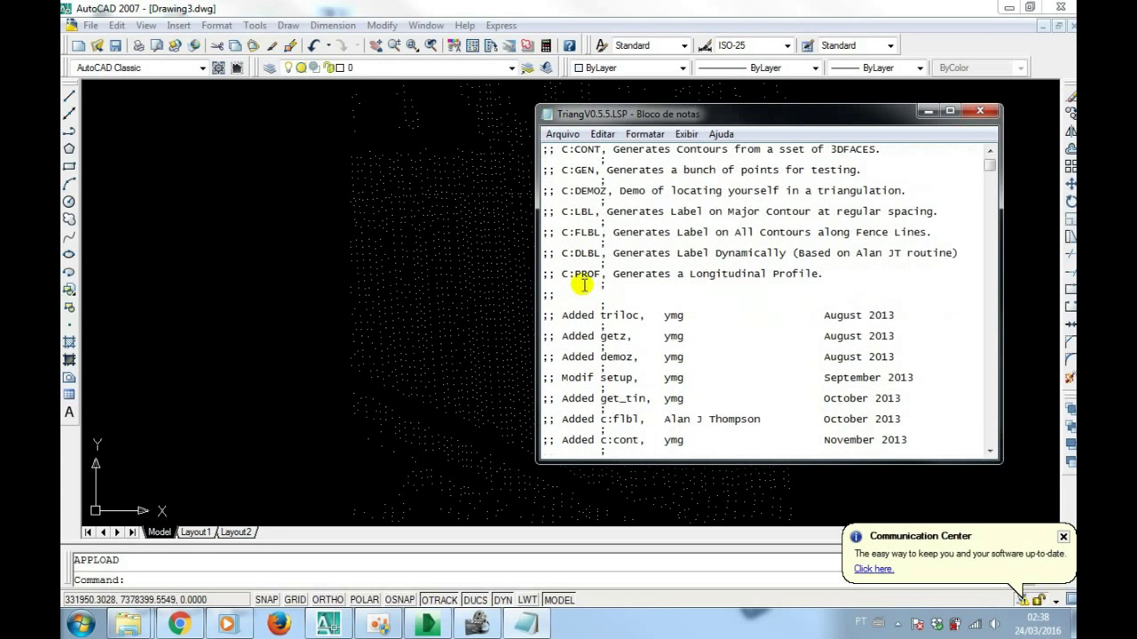
pyautogui.scroll(1, 595, 293)
pyautogui.scroll(-1, 587, 280)
pyautogui.scroll(1, 583, 278)
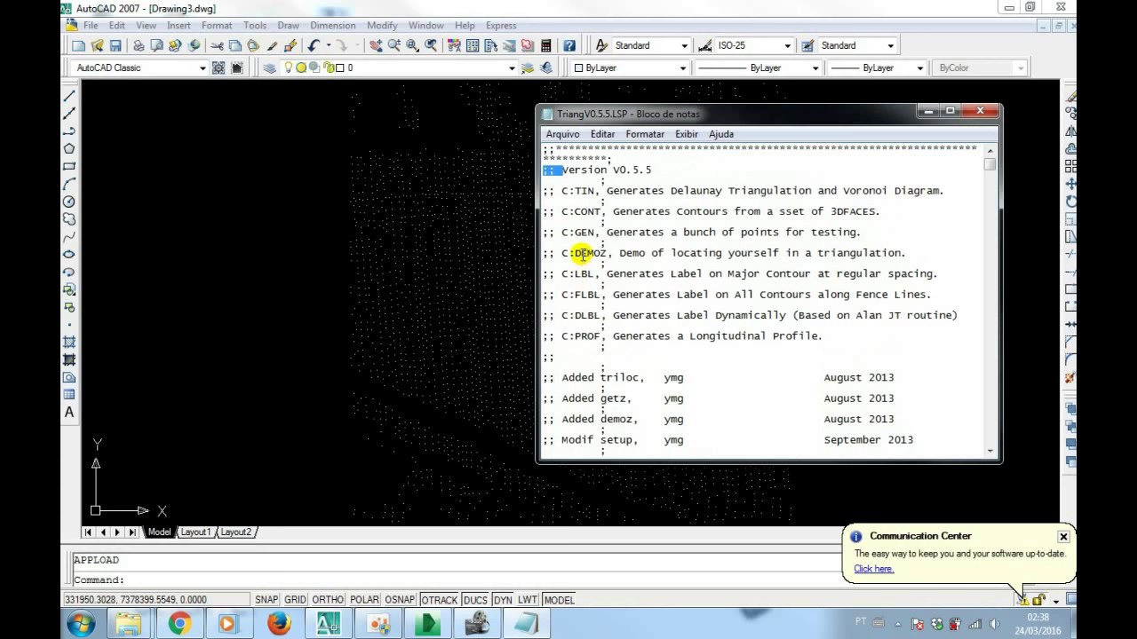
pyautogui.scroll(-1, 578, 266)
pyautogui.scroll(1, 622, 254)
pyautogui.scroll(-1, 636, 325)
pyautogui.scroll(1, 617, 303)
# Return to AutoCAD and start the TIN triangulation command
pyautogui.click(494, 238)
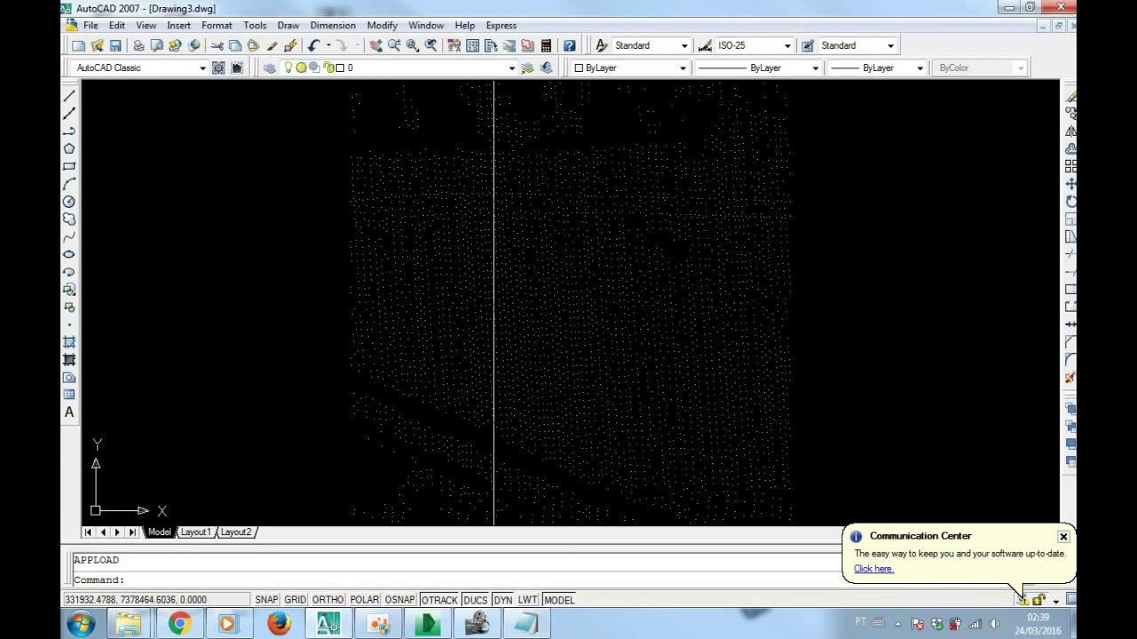
pyautogui.write('TIN')
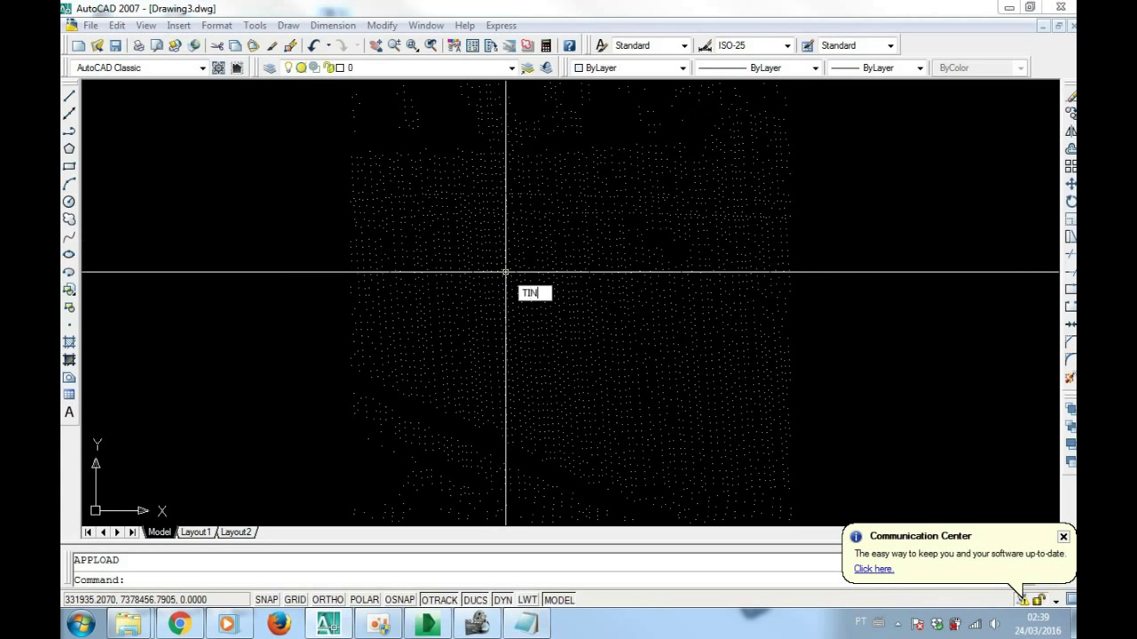
pyautogui.press('Return')
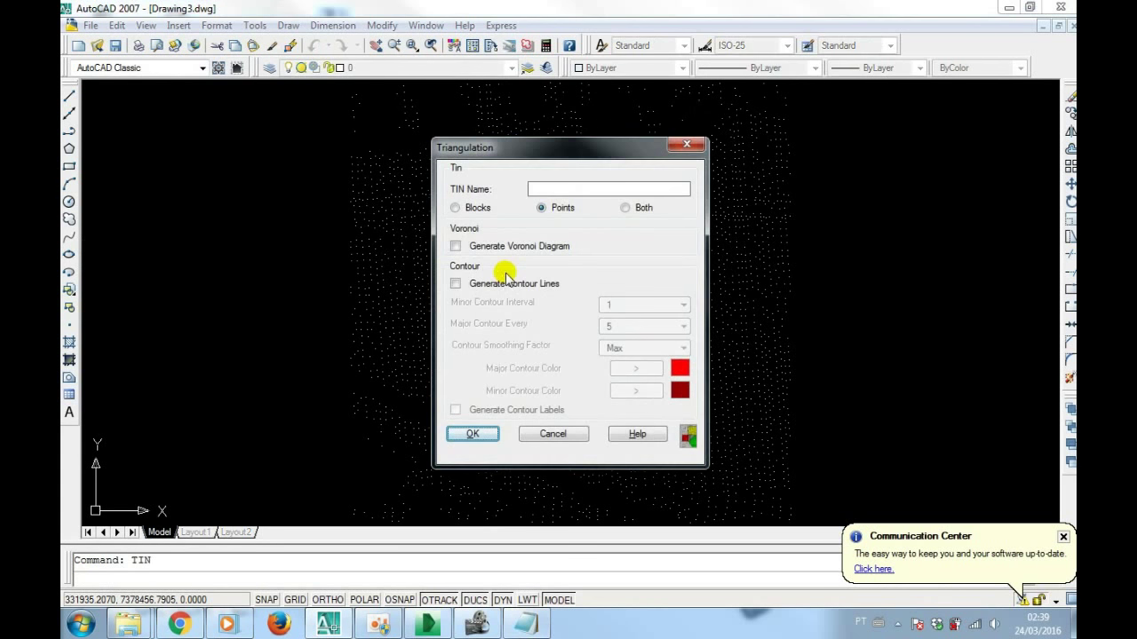
# Move the Triangulation dialog aside and name the TIN TRIANGULAÇÃO1, built from Points
pyautogui.moveTo(489, 149); pyautogui.dragTo(344, 186)
pyautogui.write('TRIANGULAÇÃO1')
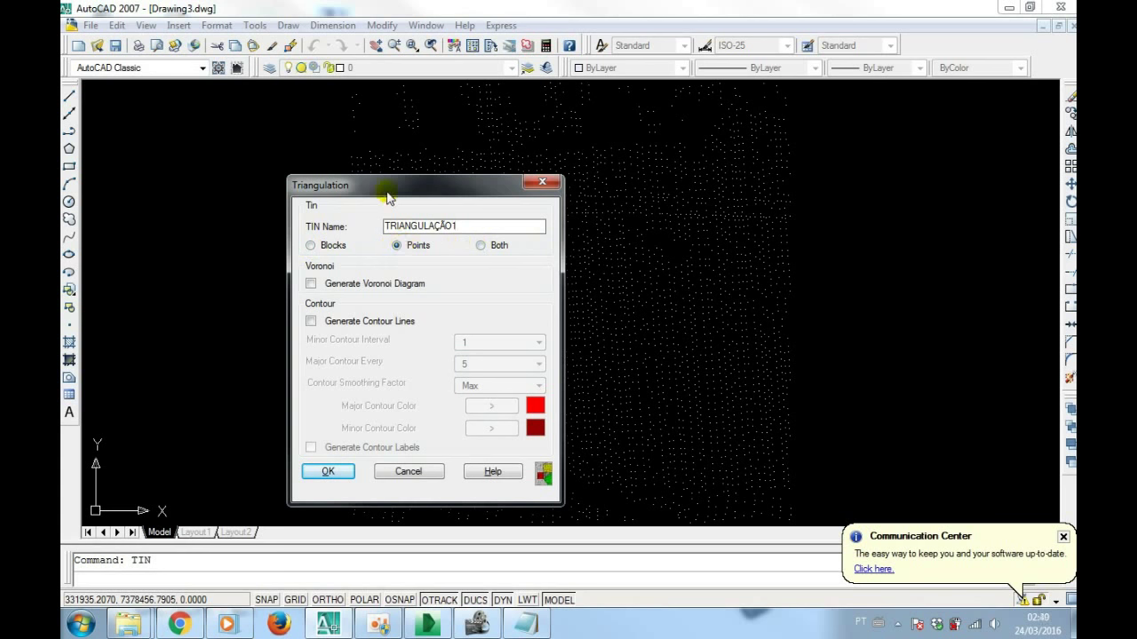
pyautogui.moveTo(387, 197); pyautogui.dragTo(701, 142)
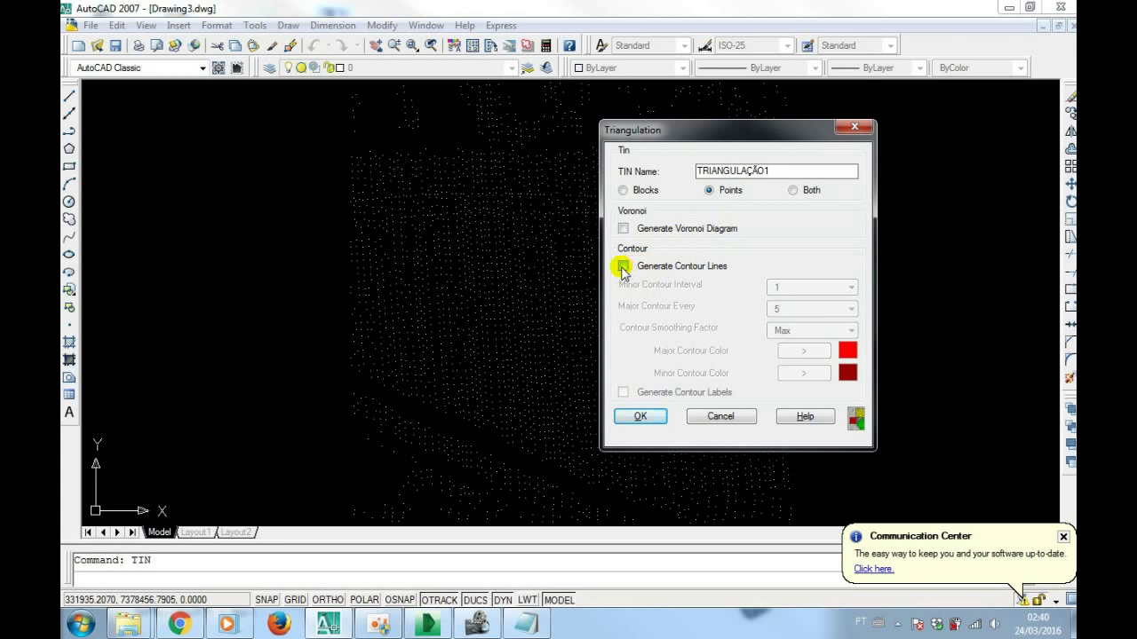
# Enable contour lines with a 0.50 minor interval and major contours every 1
pyautogui.click(622, 267)
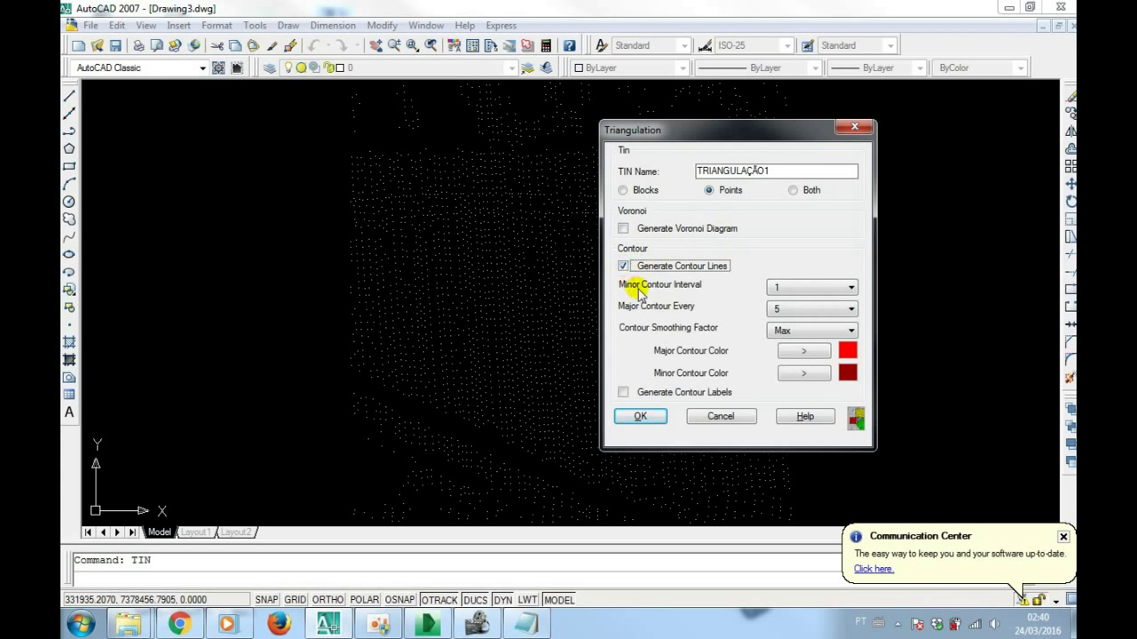
pyautogui.click(790, 292)
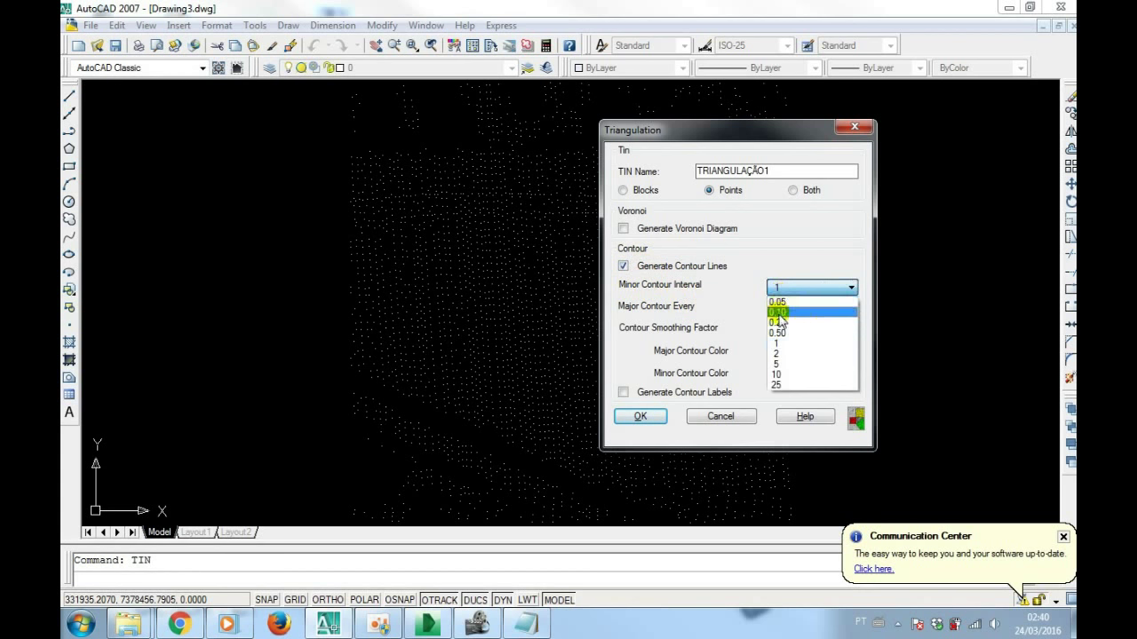
pyautogui.click(785, 346)
pyautogui.click(769, 288)
pyautogui.click(784, 334)
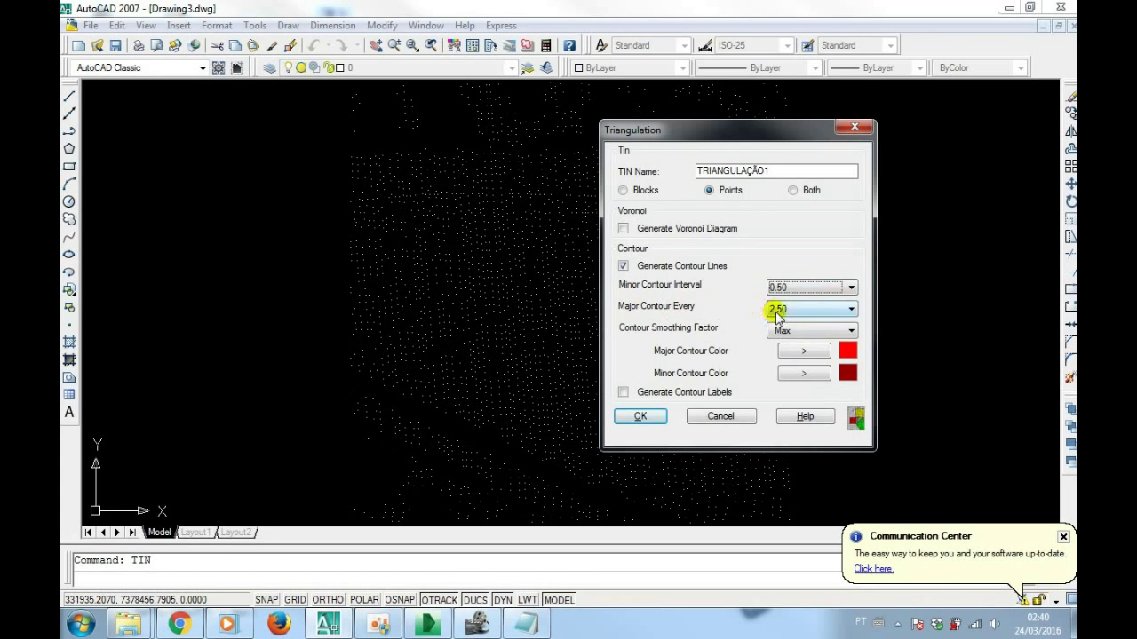
pyautogui.click(777, 311)
pyautogui.click(777, 346)
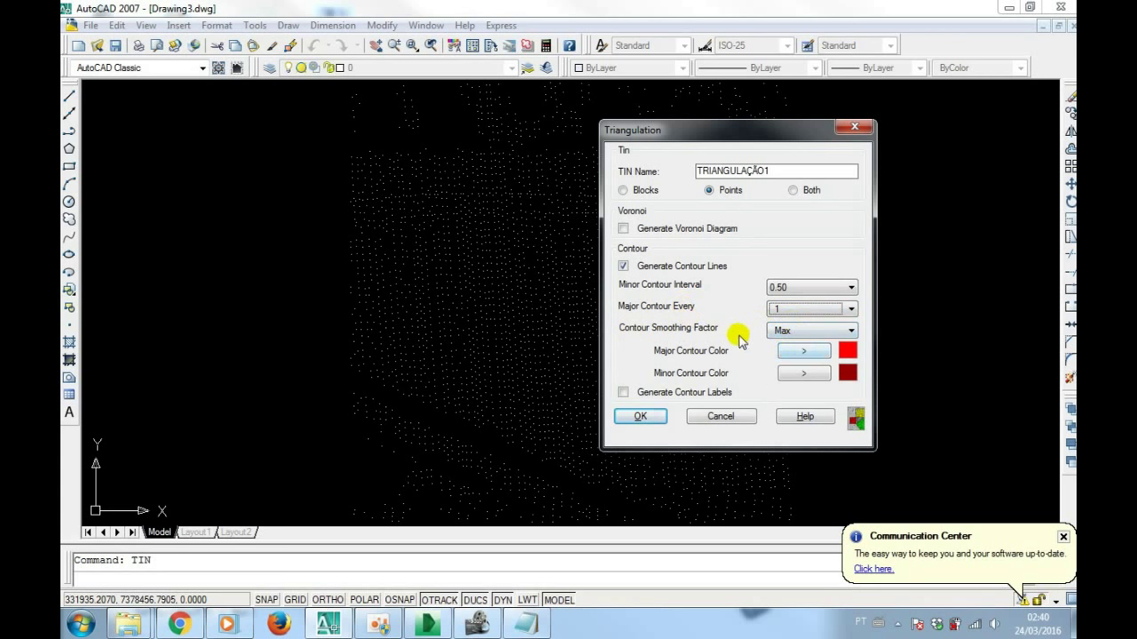
# Colour major contours 40 and minor 41, enable labels and Voronoi, and confirm
pyautogui.click(824, 351)
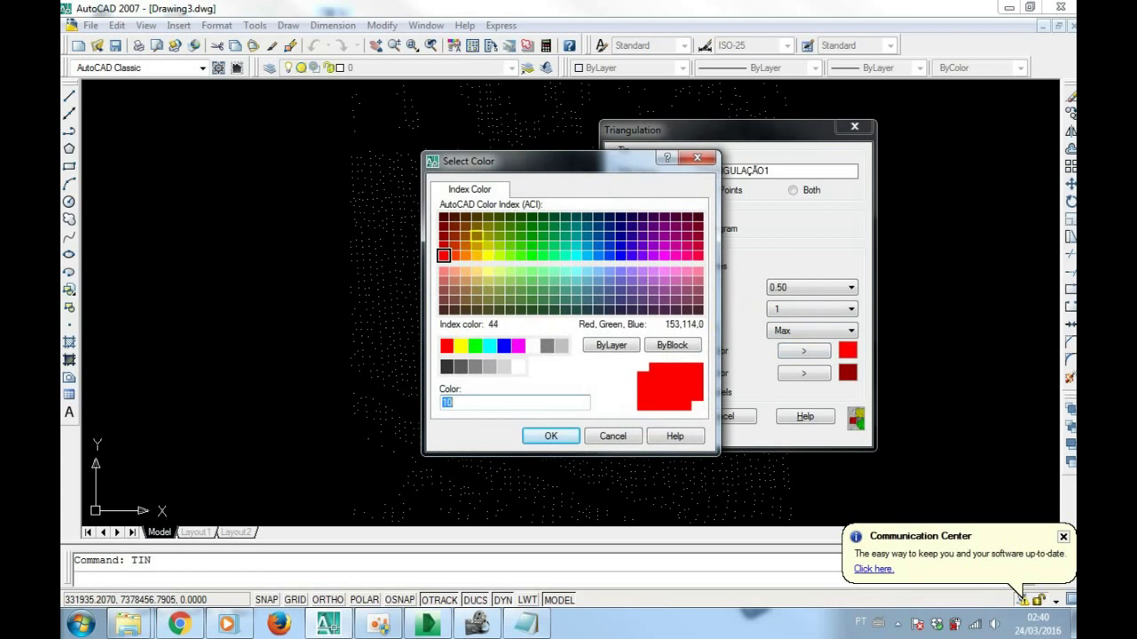
pyautogui.click(477, 256)
pyautogui.click(531, 435)
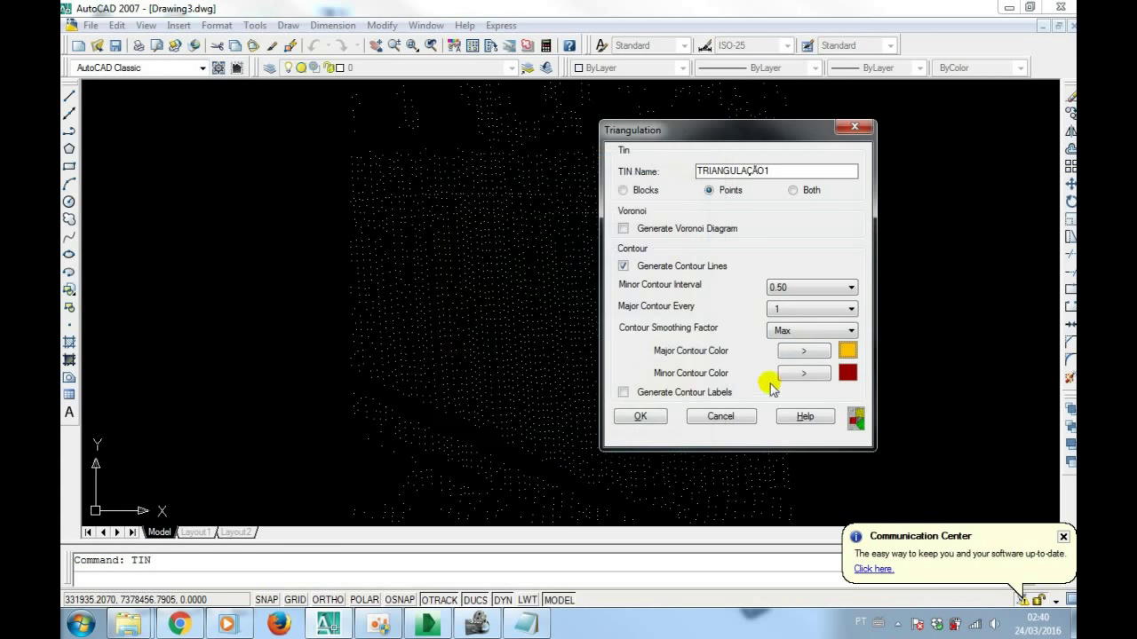
pyautogui.click(824, 373)
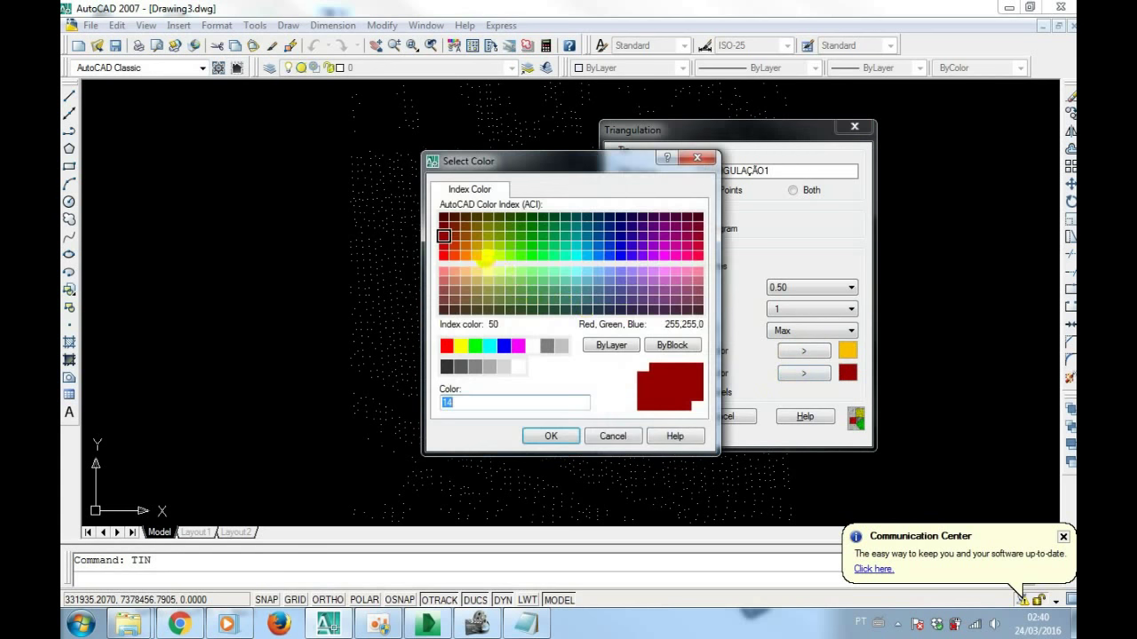
pyautogui.click(475, 269)
pyautogui.click(550, 435)
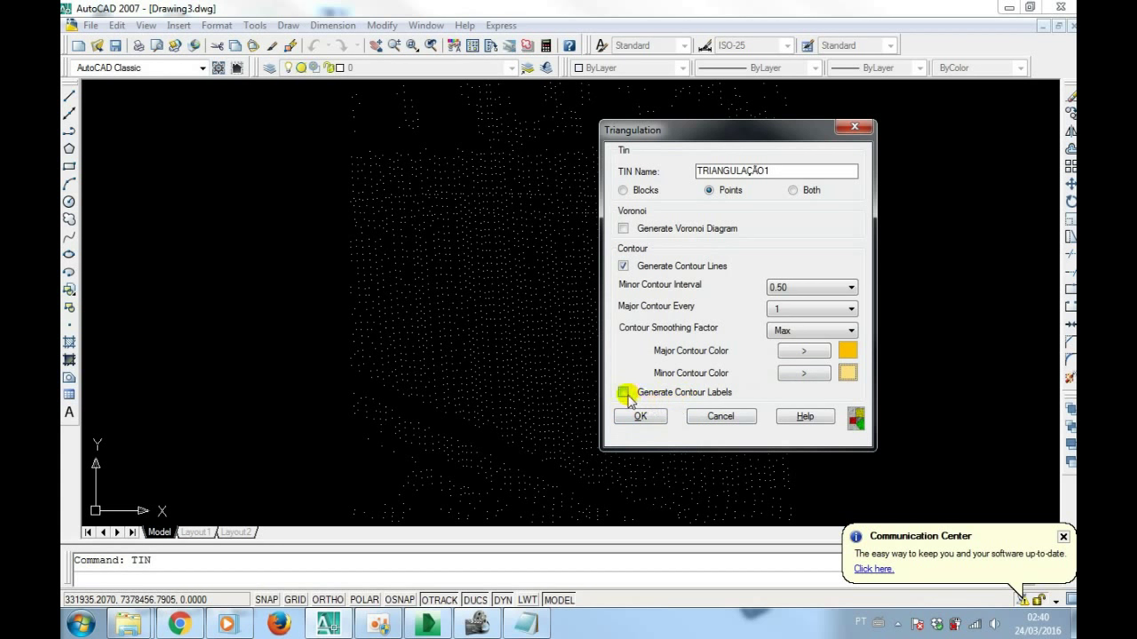
pyautogui.click(624, 393)
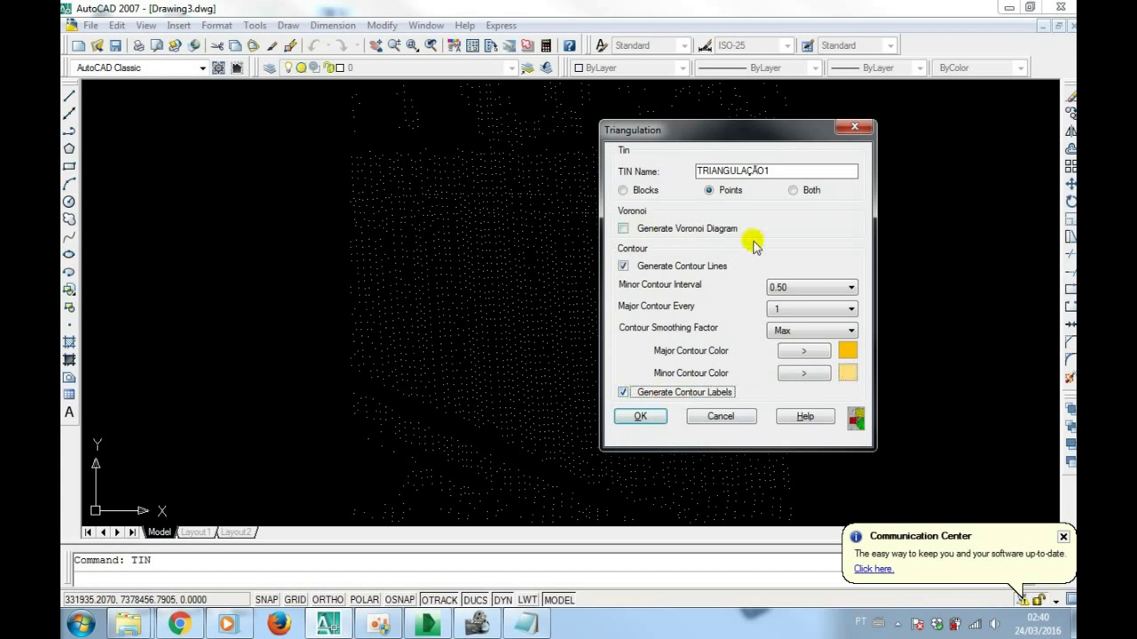
pyautogui.click(624, 228)
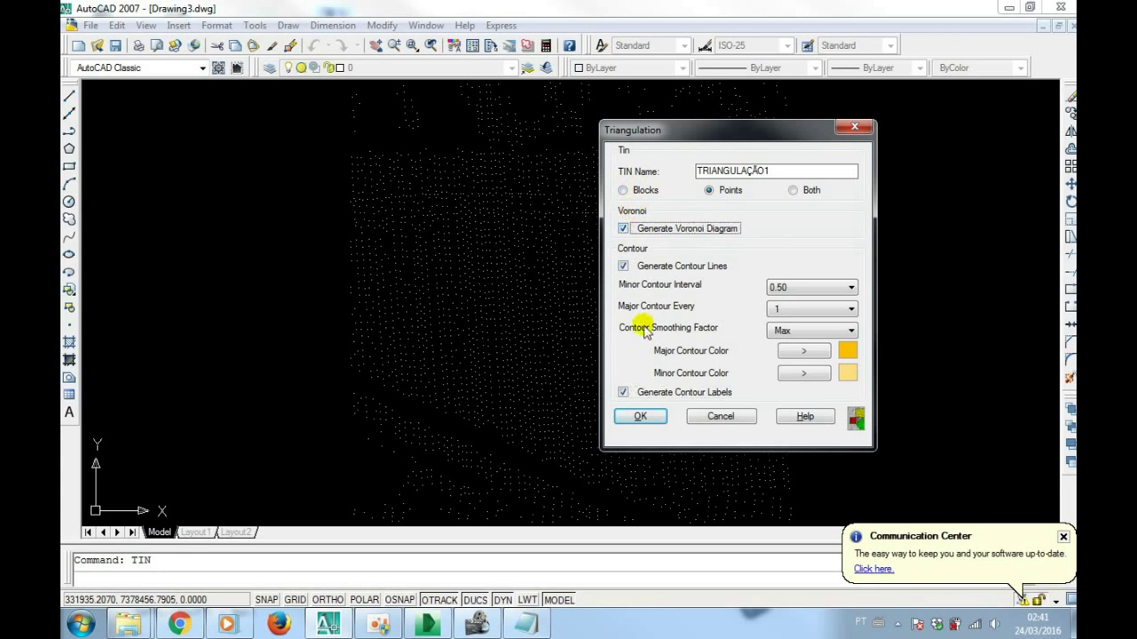
pyautogui.click(642, 416)
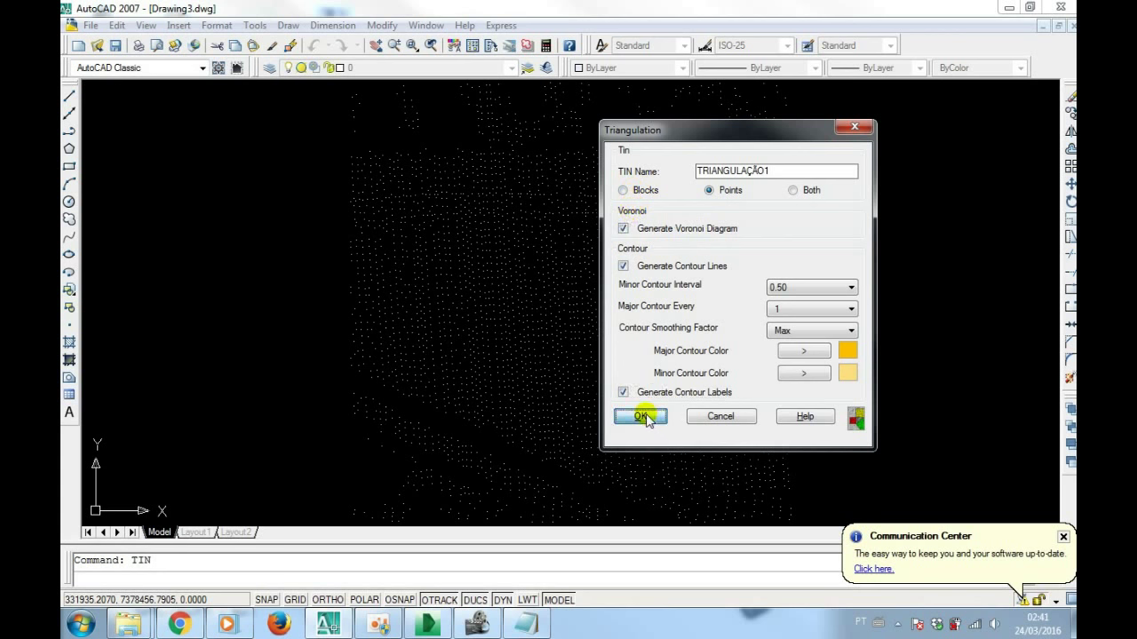
# Window-select all 3746 cloud points and confirm to triangulate them
pyautogui.scroll(-4, 603, 378)
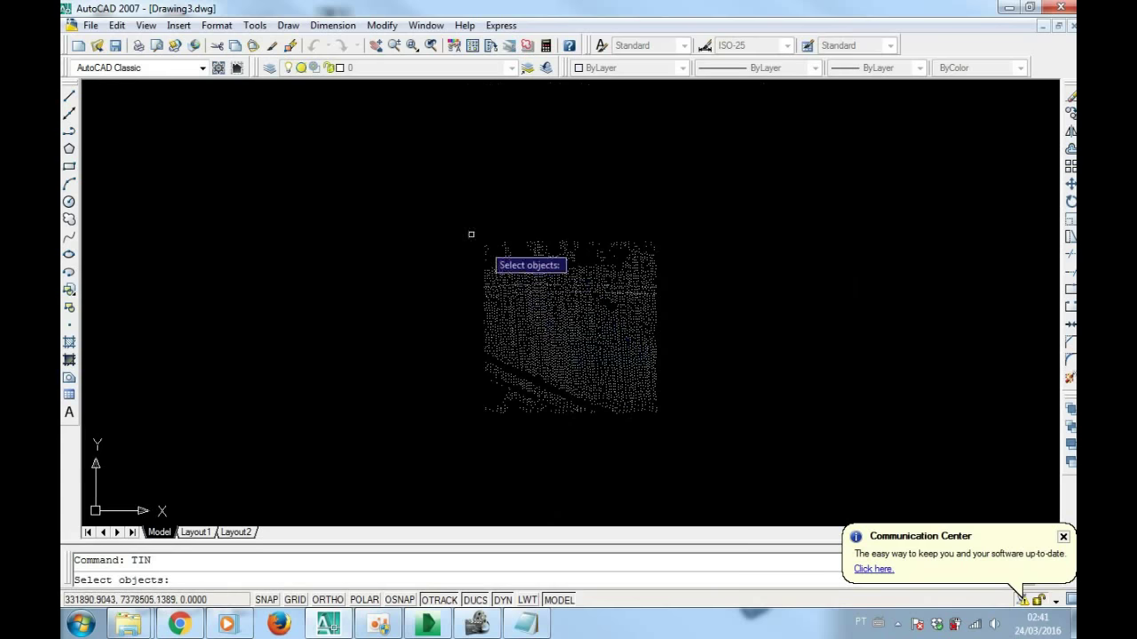
pyautogui.click(429, 205)
pyautogui.click(700, 439)
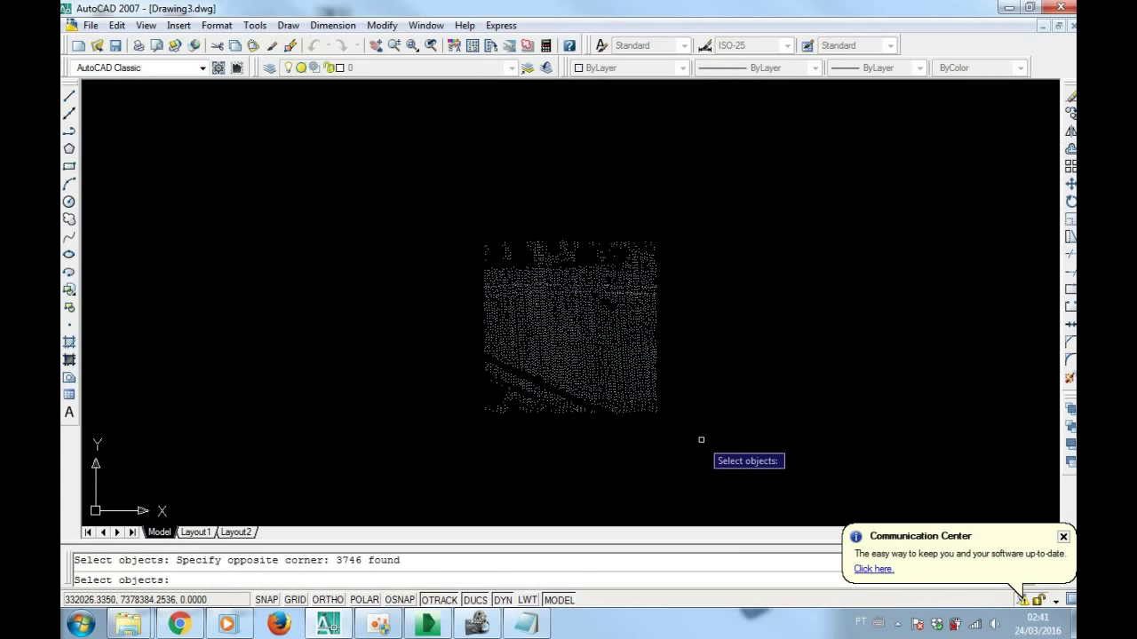
pyautogui.press('Return')
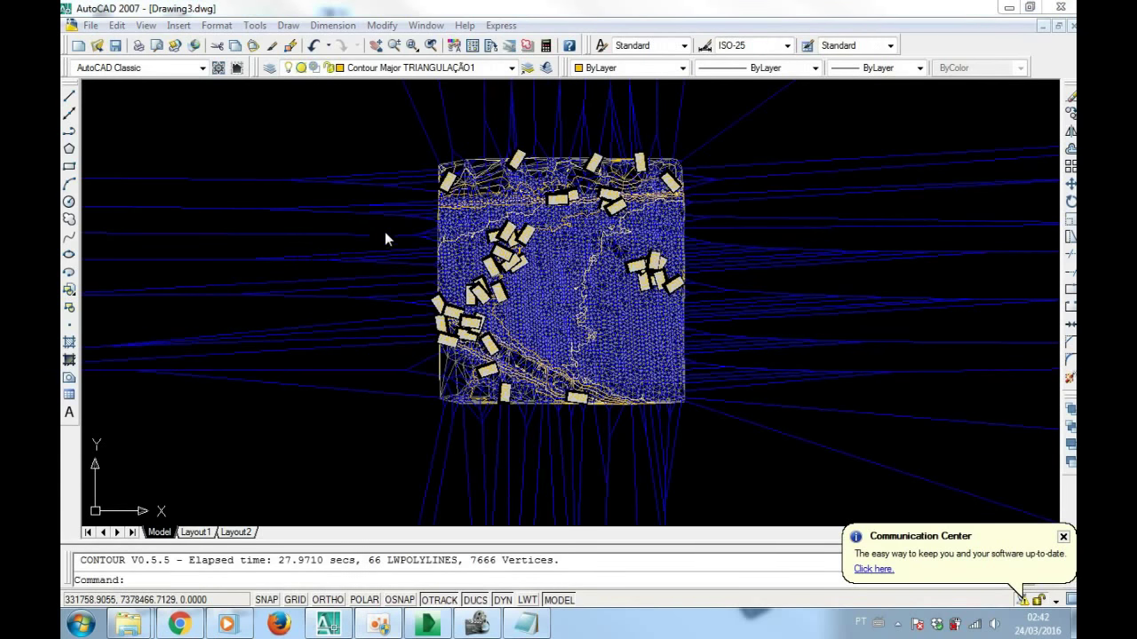
pyautogui.scroll(1, 462, 239)
pyautogui.scroll(1, 486, 241)
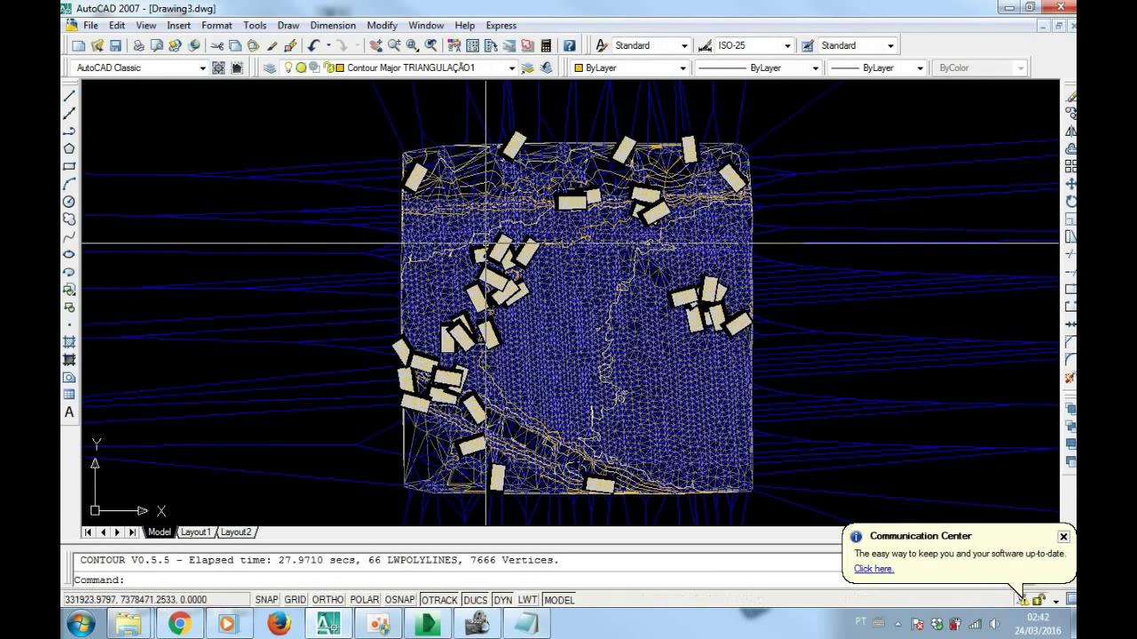
pyautogui.scroll(5, 609, 332)
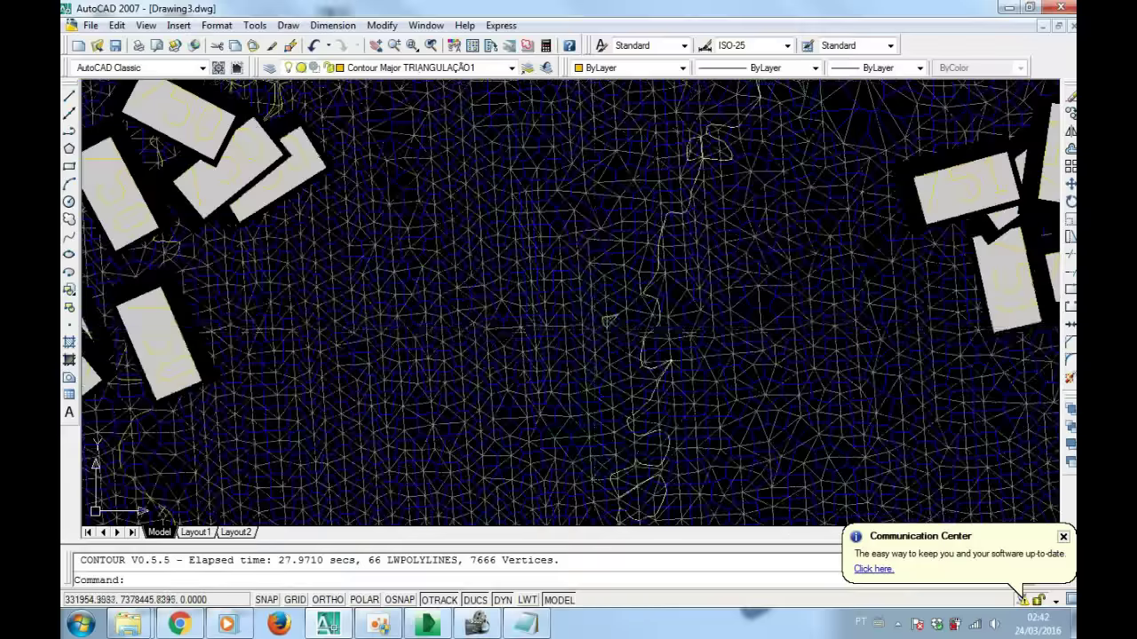
pyautogui.scroll(-5, 367, 269)
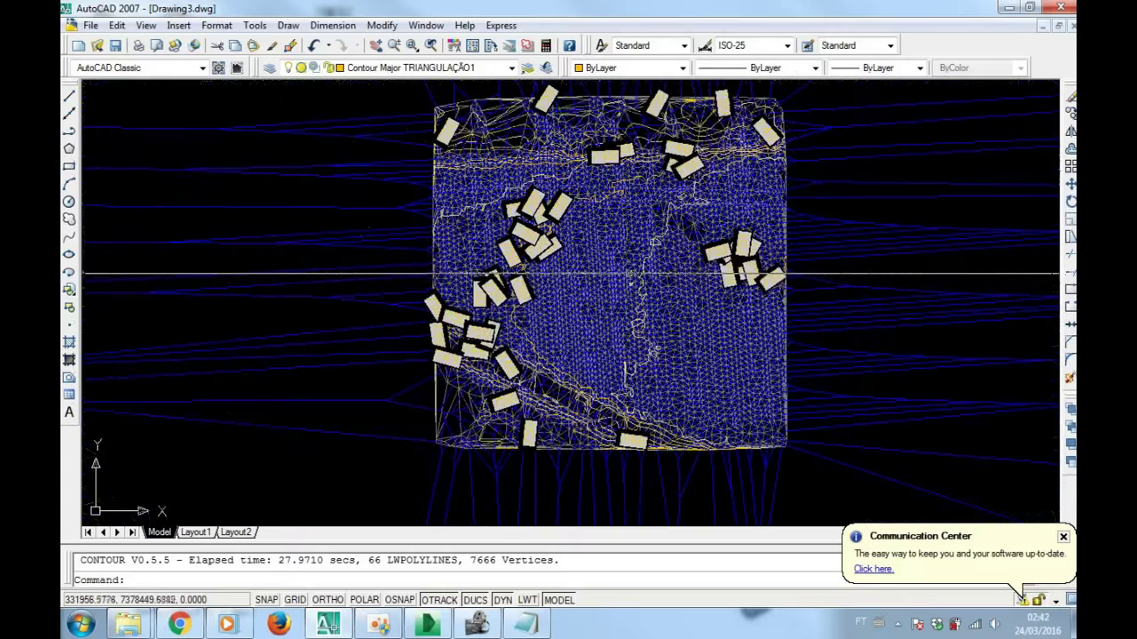
pyautogui.click(380, 245)
pyautogui.press('Escape')
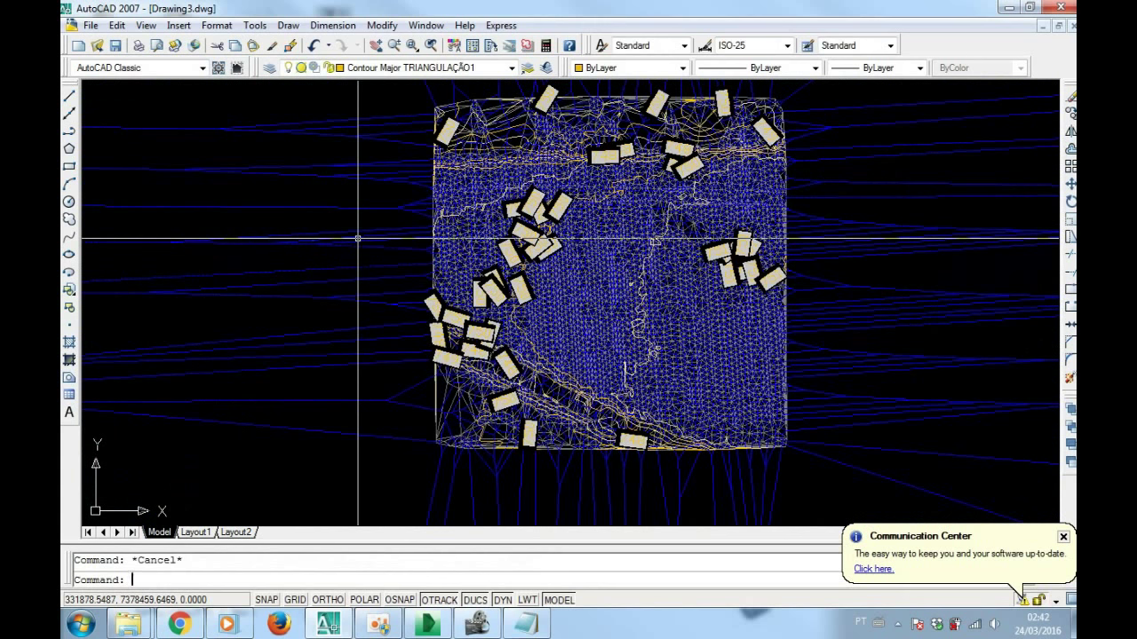
pyautogui.click(358, 236)
pyautogui.press('Escape')
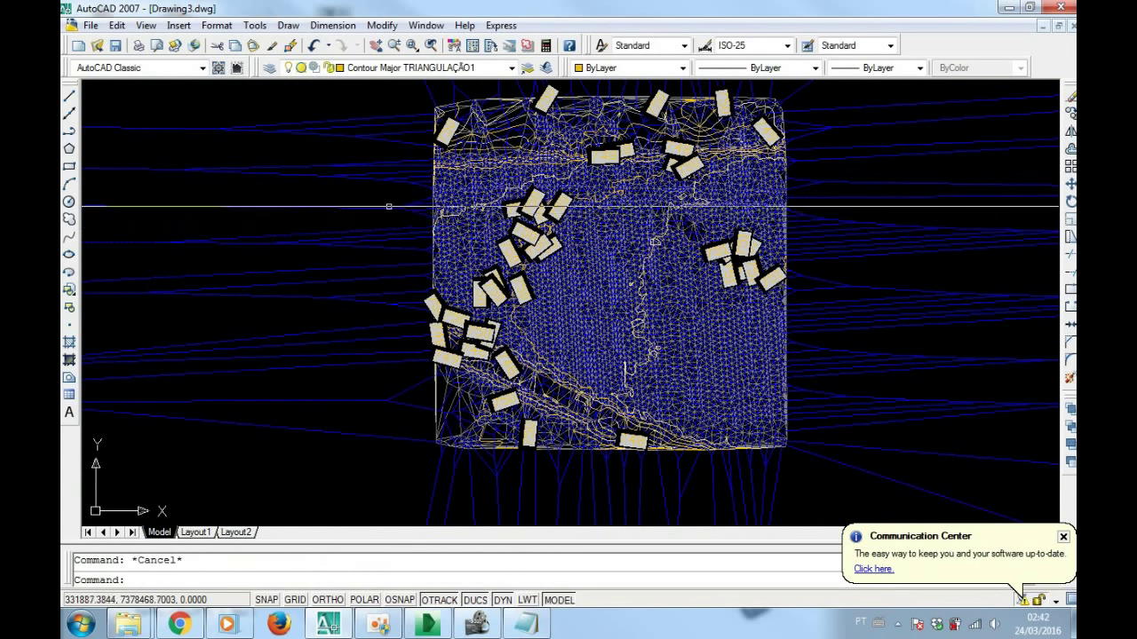
pyautogui.scroll(5, 433, 204)
pyautogui.scroll(3, 433, 203)
pyautogui.moveTo(559, 159); pyautogui.dragTo(562, 215, button='middle')
pyautogui.scroll(3, 524, 186)
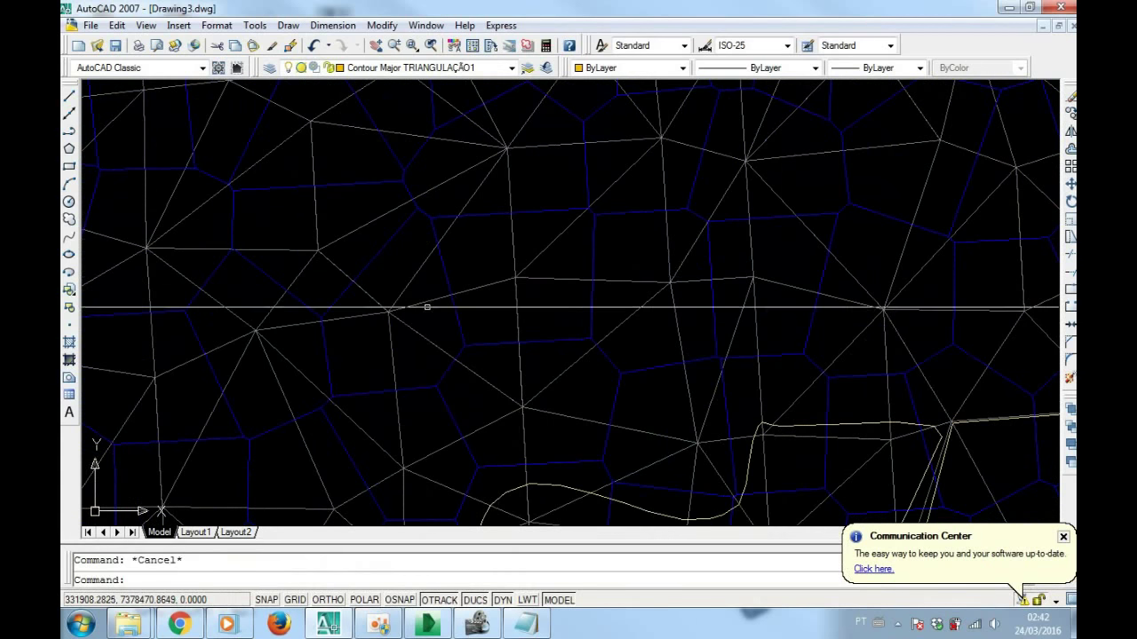
pyautogui.scroll(-5, 443, 299)
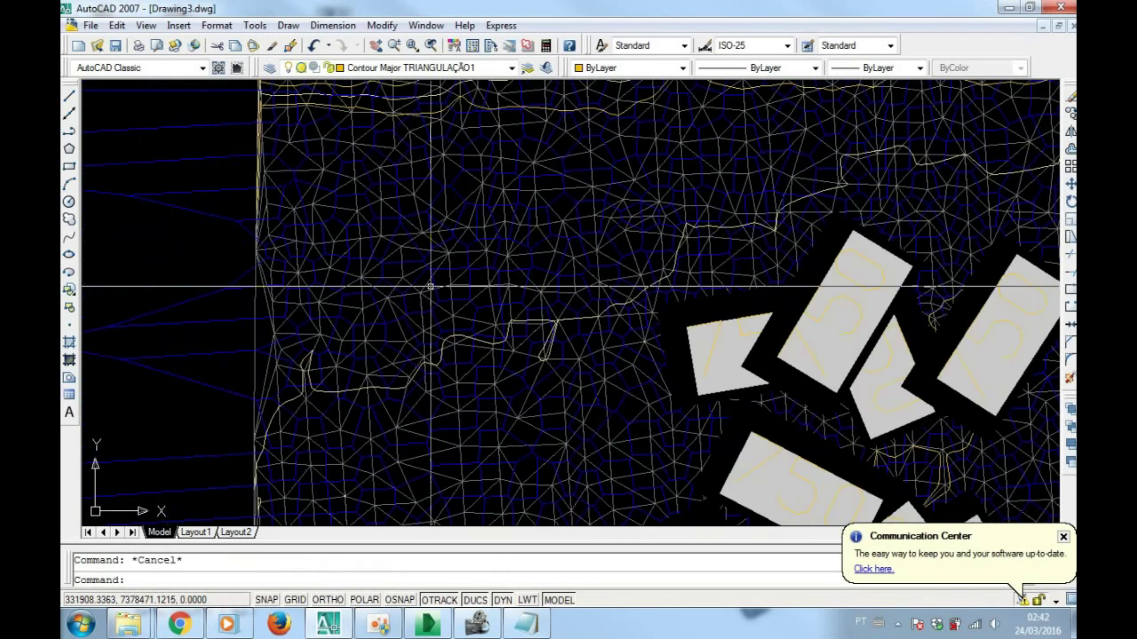
pyautogui.scroll(5, 470, 265)
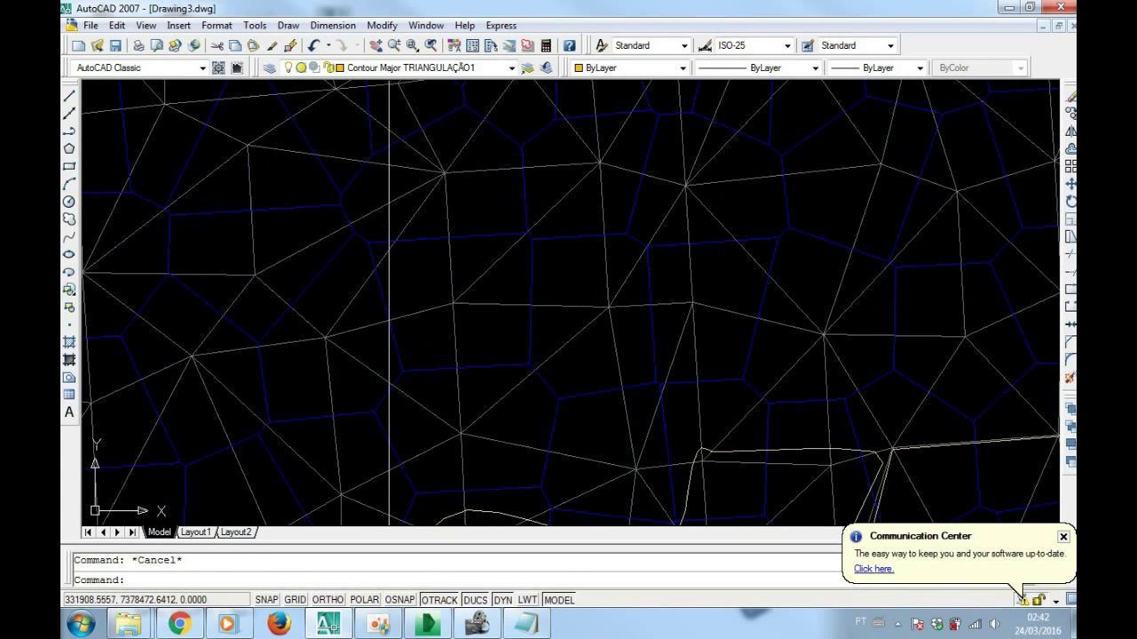
# Freeze the Voronoi TRIANGULAÇÃO1 layer from the Layer dropdown
pyautogui.click(409, 67)
pyautogui.click(302, 160)
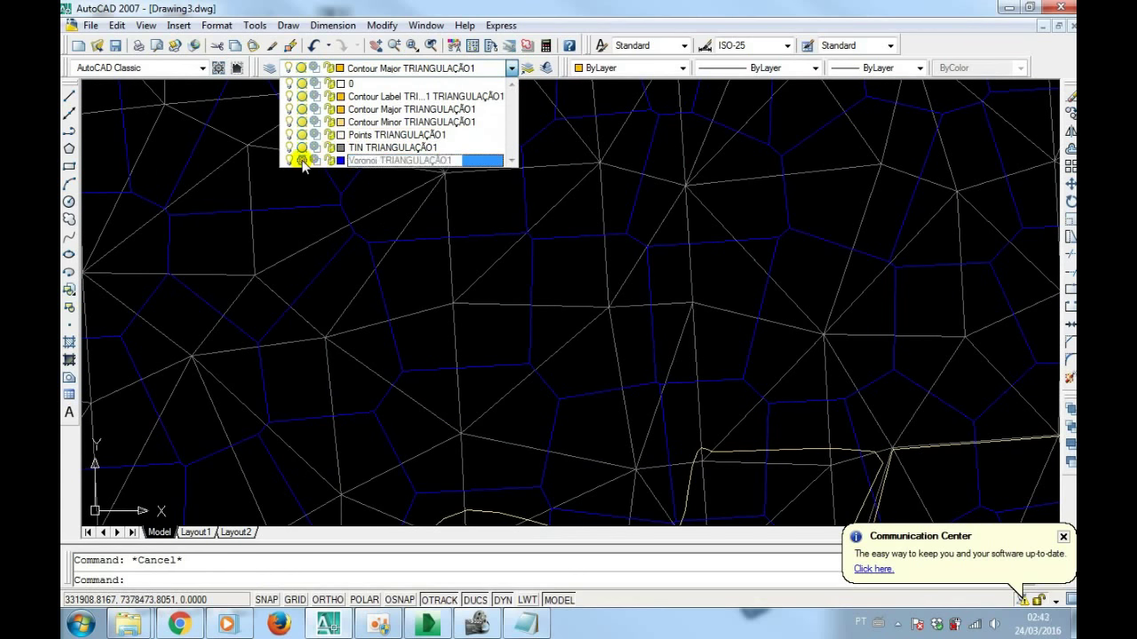
pyautogui.click(334, 218)
pyautogui.scroll(-5, 426, 267)
pyautogui.scroll(-3, 426, 262)
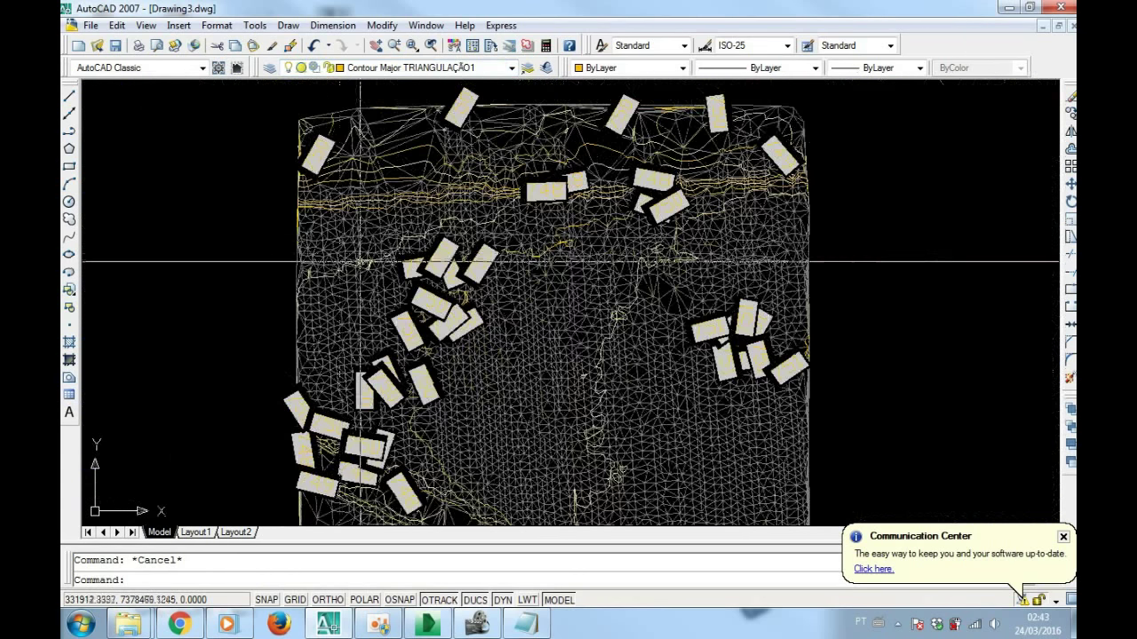
pyautogui.scroll(2, 427, 293)
pyautogui.scroll(2, 427, 293)
pyautogui.scroll(3, 424, 266)
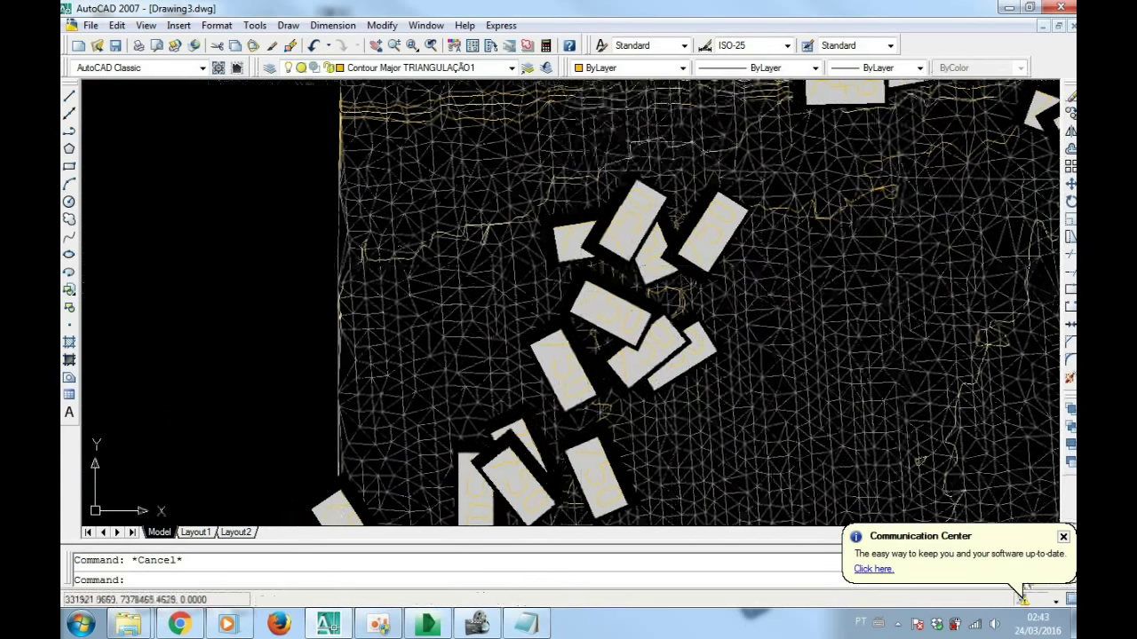
pyautogui.scroll(4, 422, 253)
# Inspect a TIN triangle and a contour line by selecting each, then clearing it
pyautogui.click(423, 252)
pyautogui.scroll(3, 430, 227)
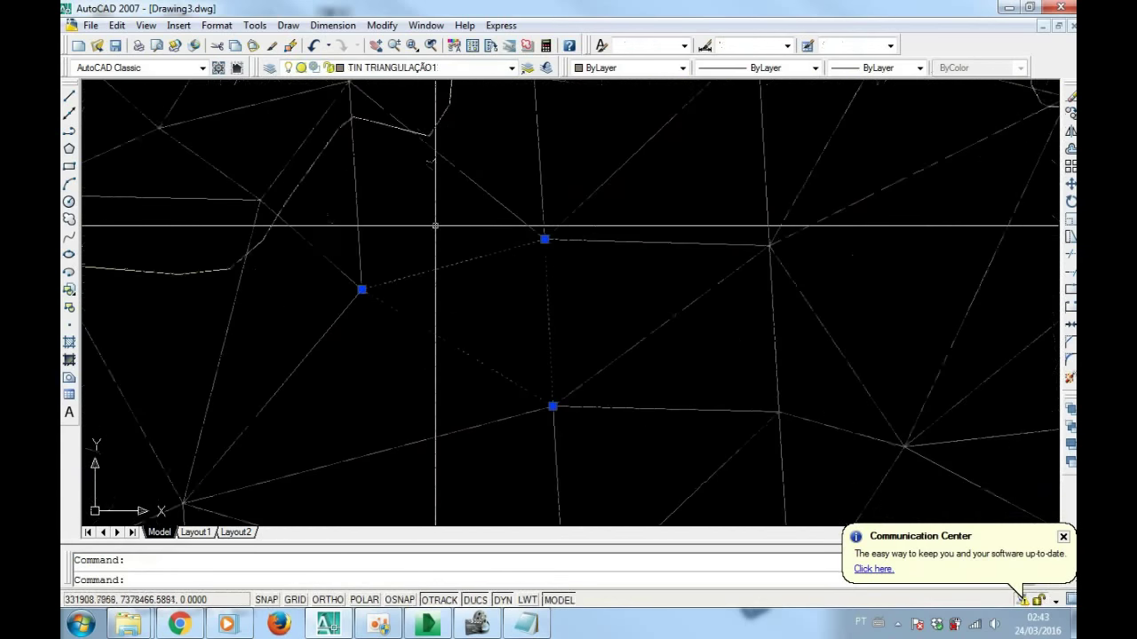
pyautogui.scroll(-2, 428, 226)
pyautogui.scroll(-2, 440, 257)
pyautogui.scroll(-2, 452, 277)
pyautogui.press('Escape')
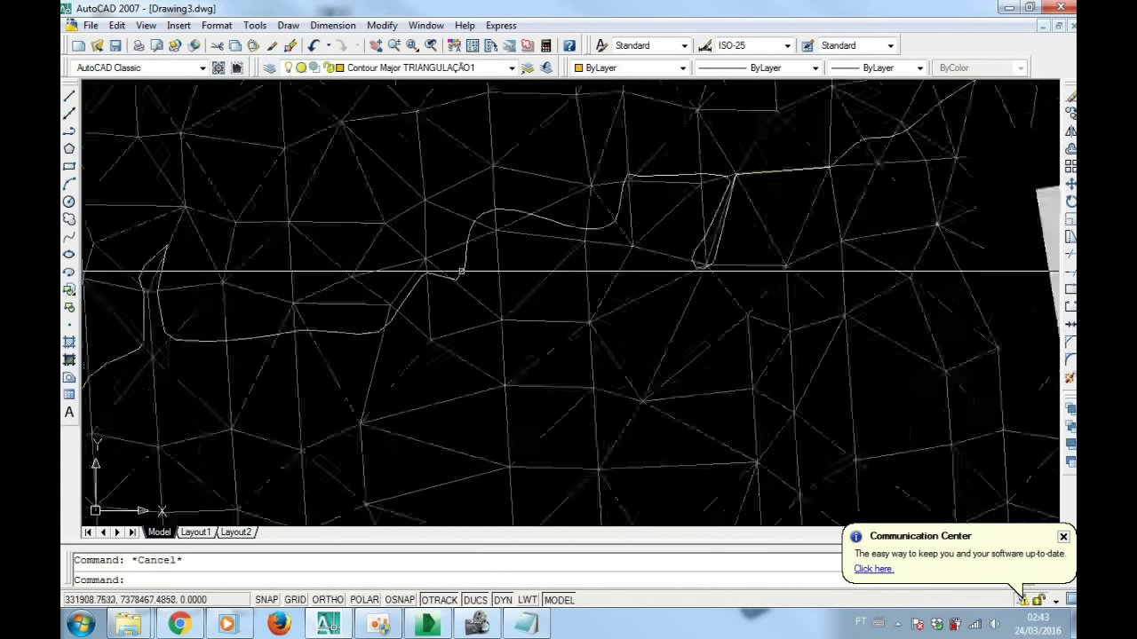
pyautogui.click(463, 268)
pyautogui.scroll(-3, 471, 249)
pyautogui.press('Escape')
pyautogui.scroll(-3, 498, 306)
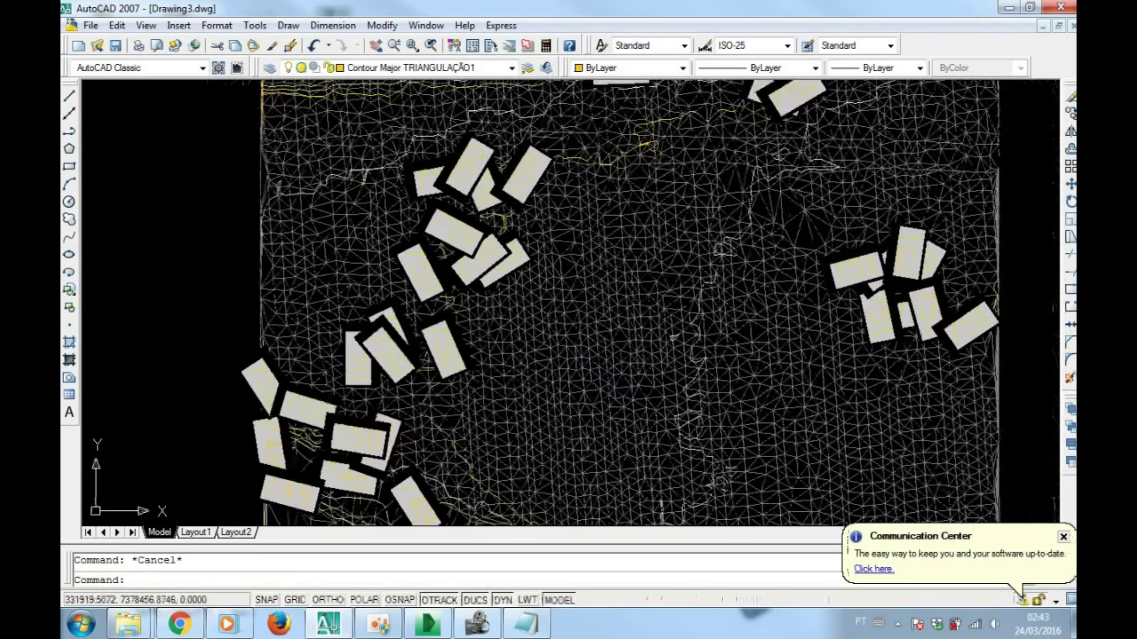
pyautogui.scroll(4, 506, 286)
pyautogui.scroll(-3, 479, 271)
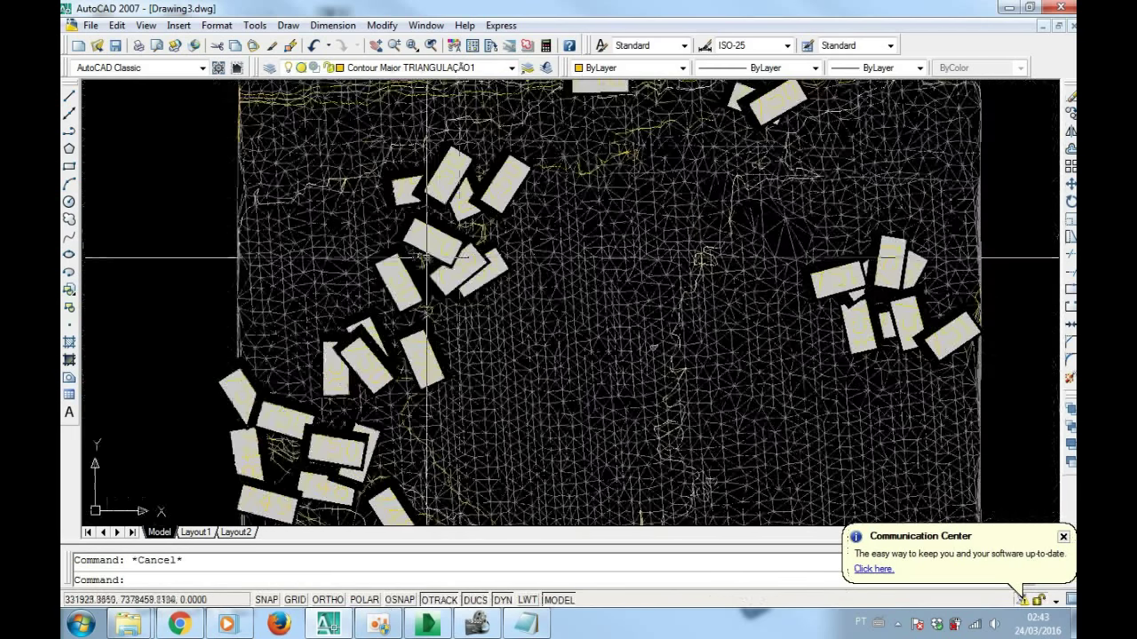
pyautogui.scroll(1, 457, 267)
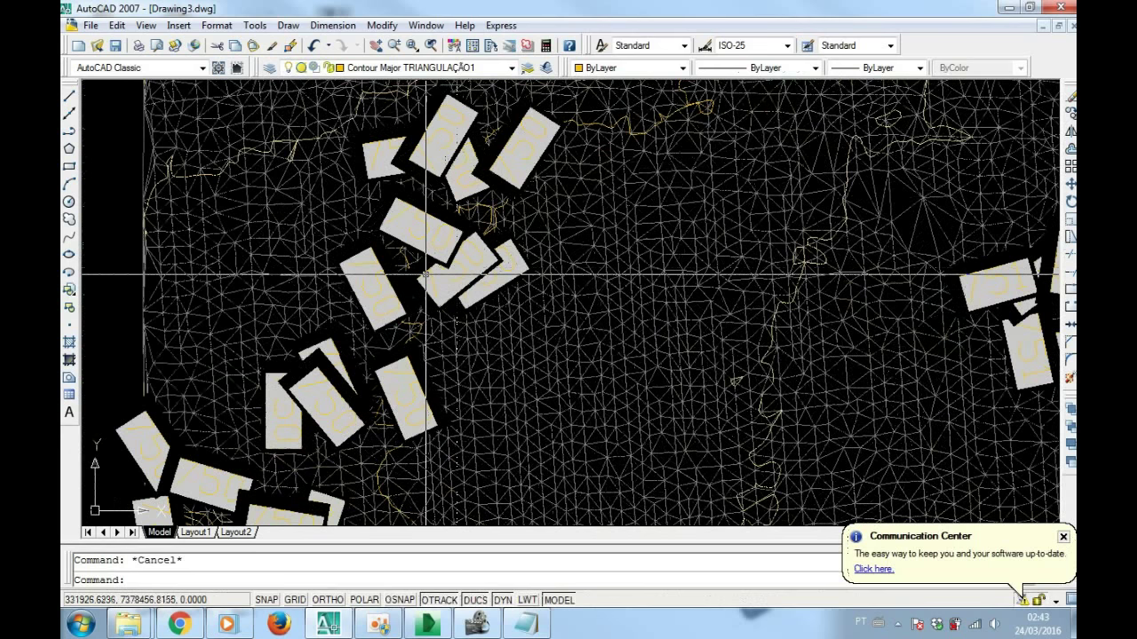
pyautogui.moveTo(418, 267); pyautogui.dragTo(455, 260, button='middle')
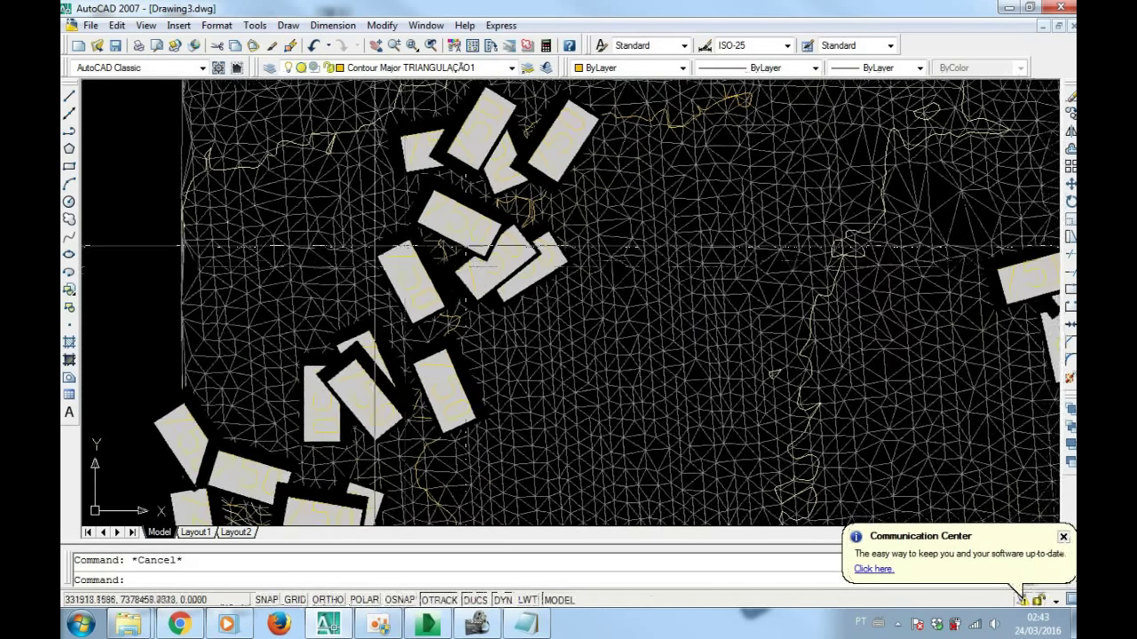
pyautogui.scroll(5, 338, 235)
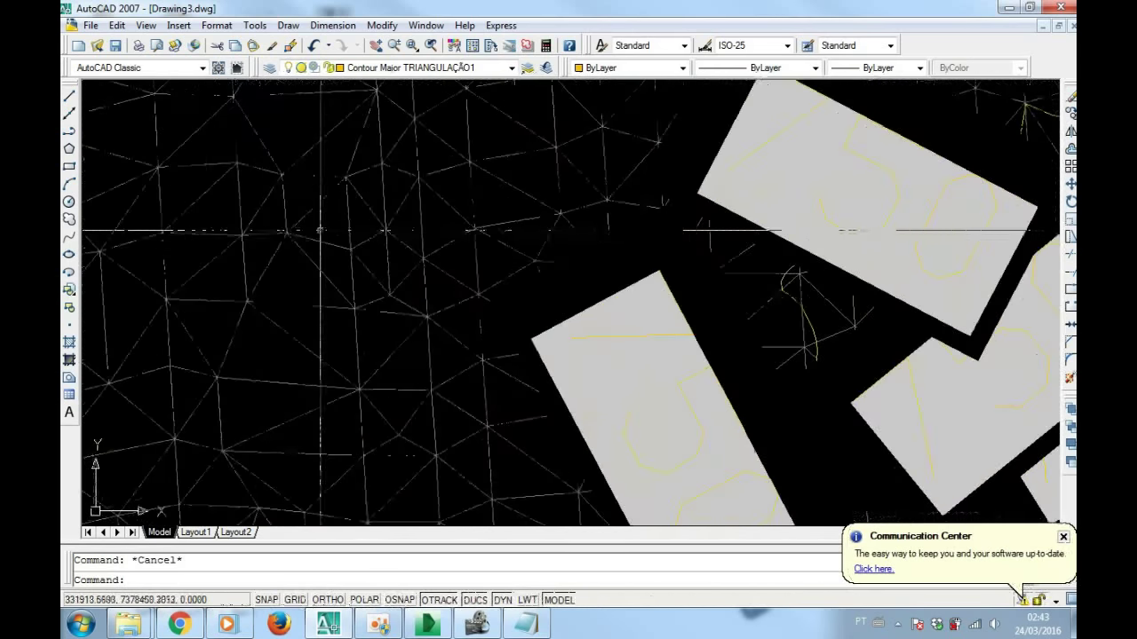
# Freeze the TIN TRIANGULAÇÃO1 layer and check a contour line's vertices
pyautogui.click(402, 68)
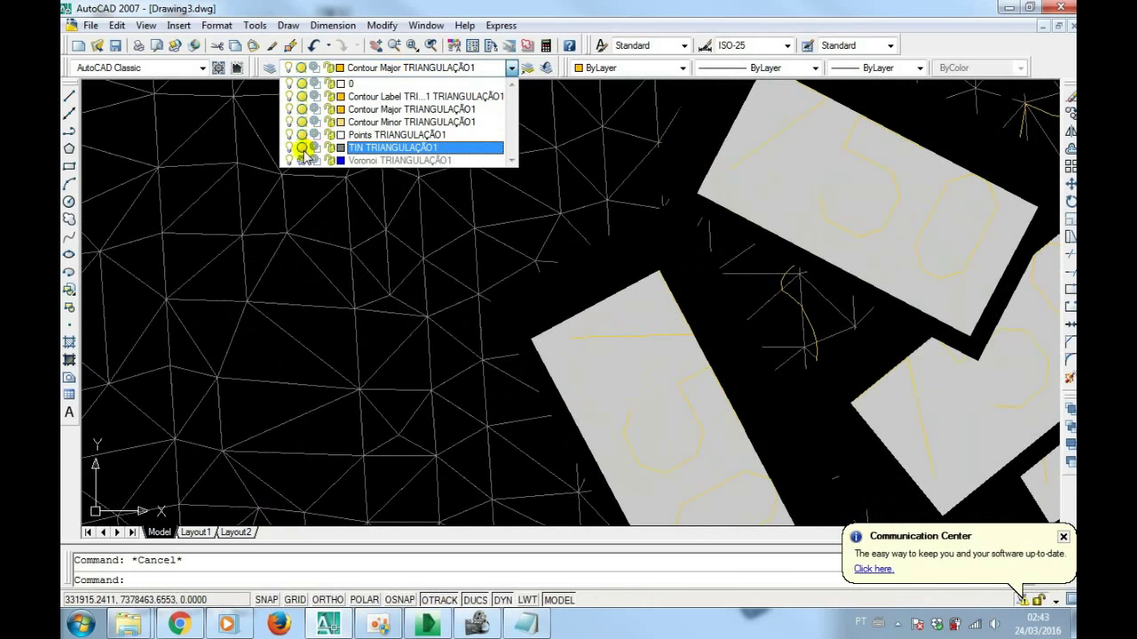
pyautogui.click(302, 148)
pyautogui.click(320, 244)
pyautogui.scroll(-3, 320, 241)
pyautogui.scroll(-2, 318, 239)
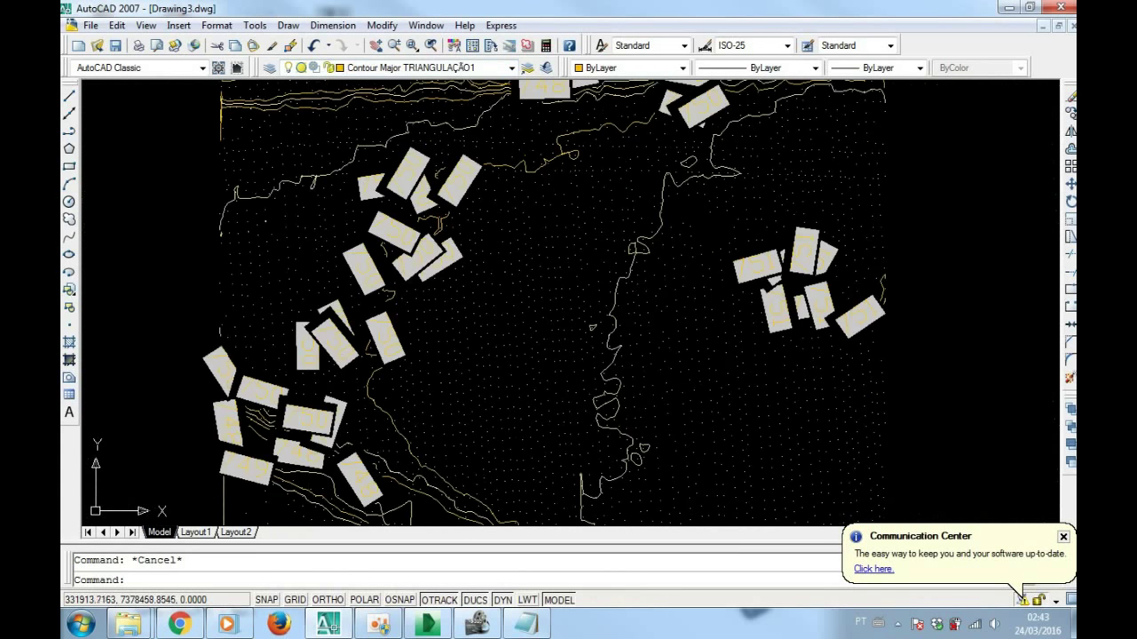
pyautogui.scroll(-2, 321, 249)
pyautogui.moveTo(391, 107); pyautogui.dragTo(337, 177, button='middle')
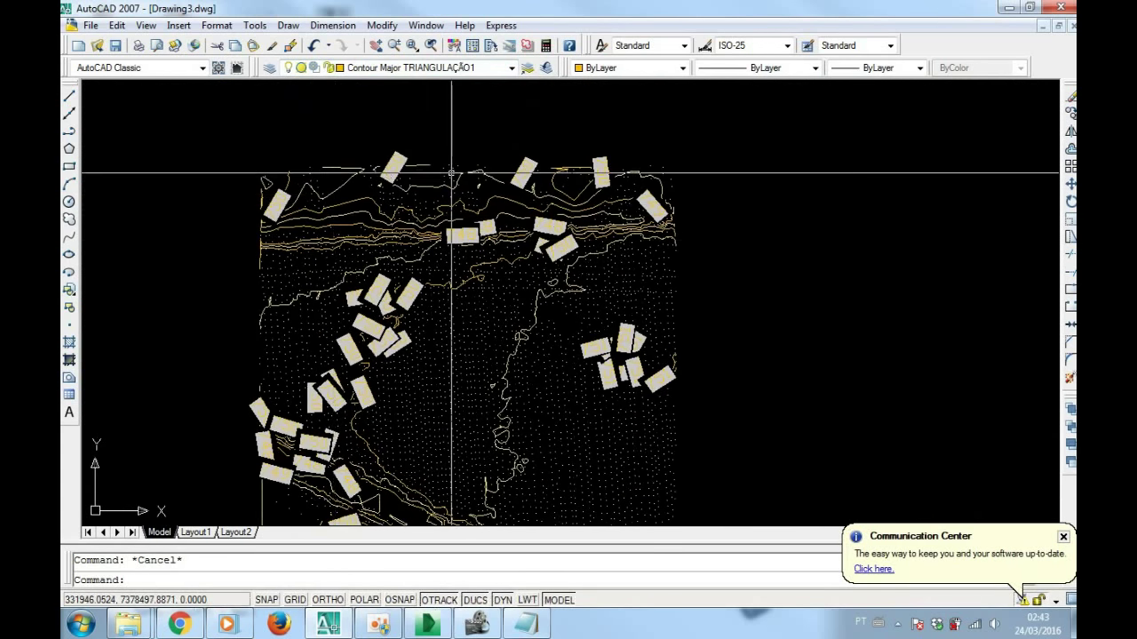
pyautogui.scroll(3, 452, 174)
pyautogui.scroll(2, 450, 296)
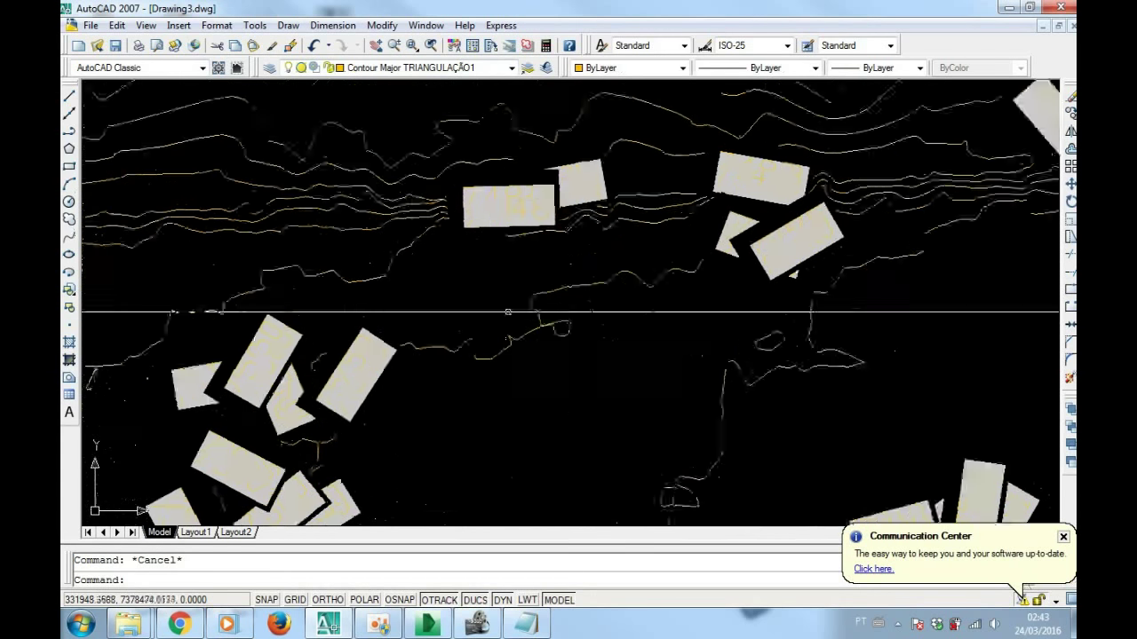
pyautogui.scroll(2, 507, 311)
pyautogui.click(540, 342)
pyautogui.scroll(2, 568, 322)
pyautogui.scroll(1, 579, 308)
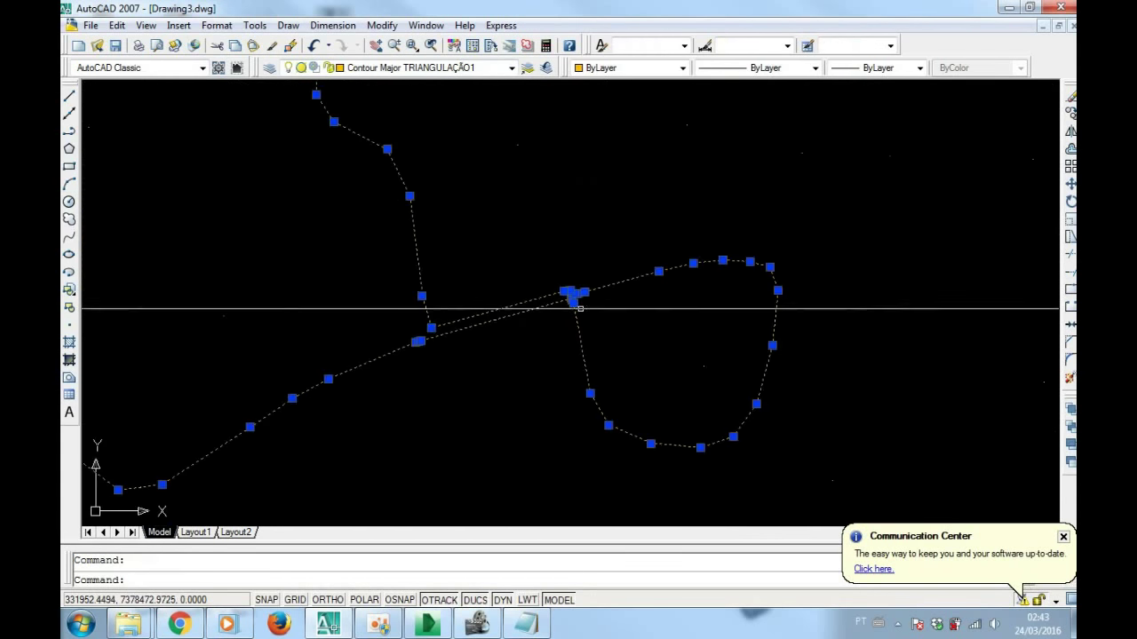
pyautogui.scroll(3, 576, 309)
pyautogui.scroll(-5, 565, 280)
pyautogui.press('Escape')
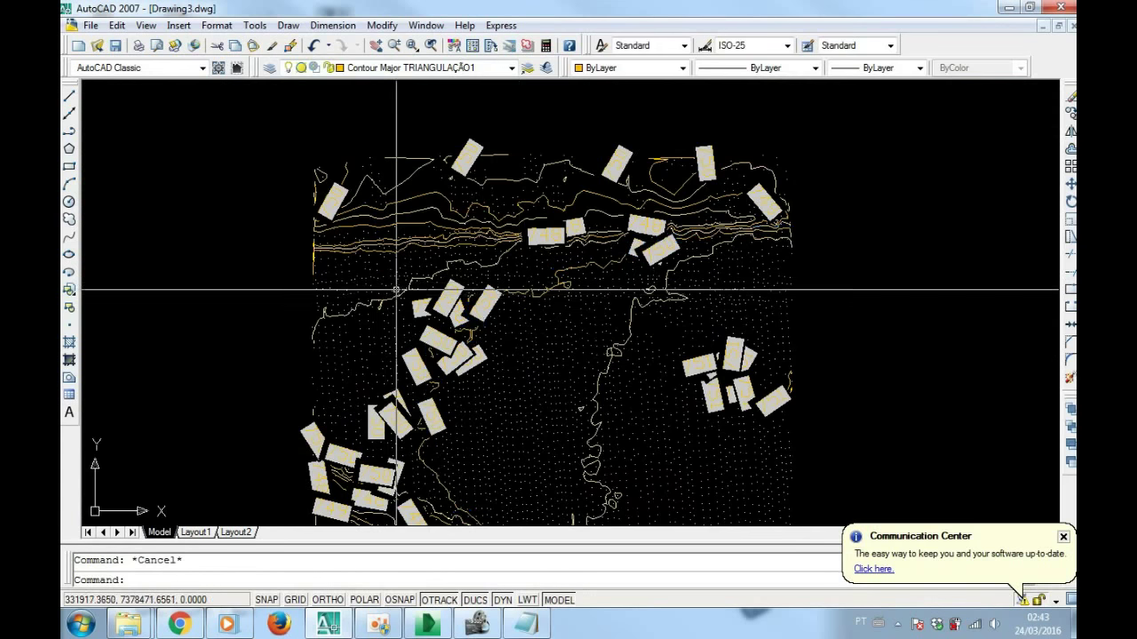
pyautogui.scroll(4, 382, 323)
pyautogui.scroll(2, 373, 347)
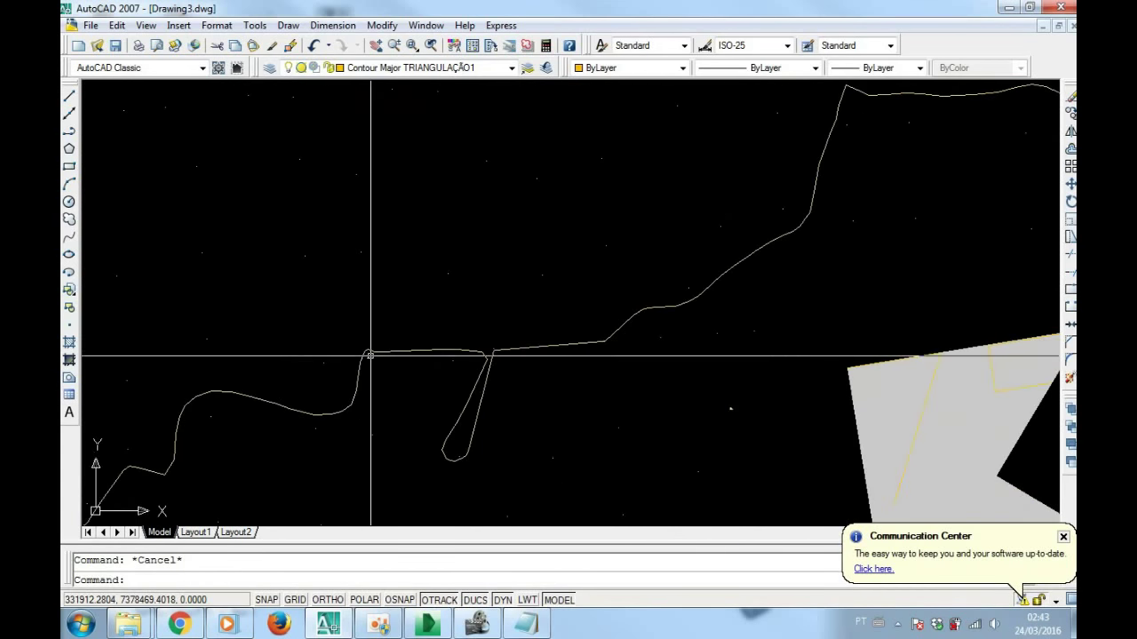
pyautogui.scroll(-1, 382, 355)
pyautogui.scroll(3, 426, 360)
pyautogui.scroll(-2, 427, 258)
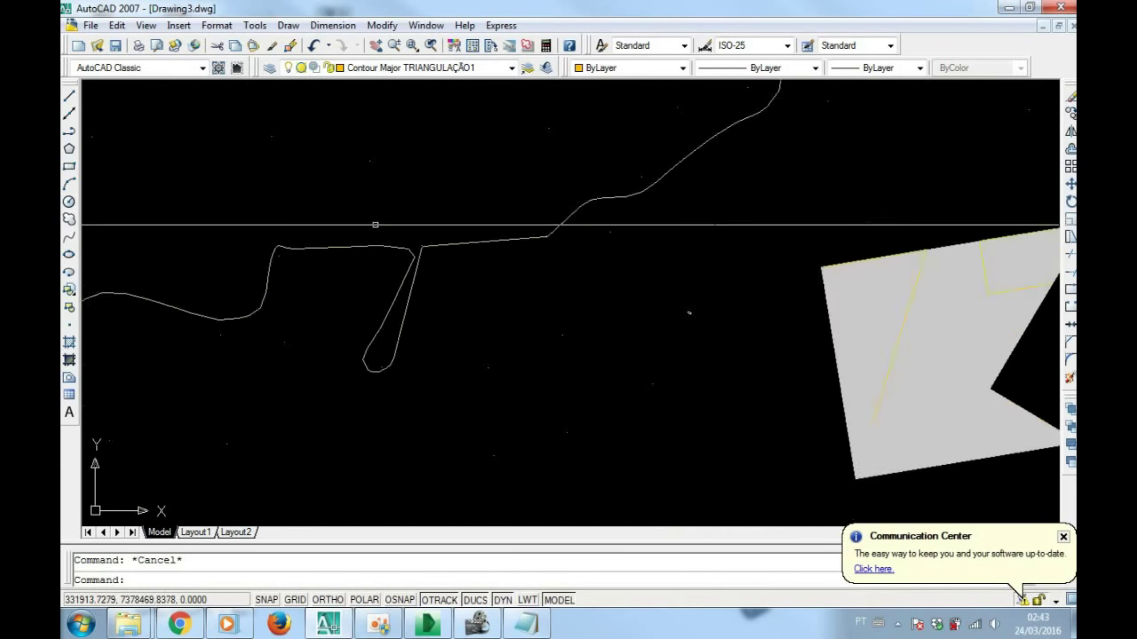
pyautogui.scroll(-2, 406, 262)
pyautogui.scroll(-2, 406, 264)
pyautogui.scroll(1, 410, 264)
pyautogui.scroll(-1, 410, 265)
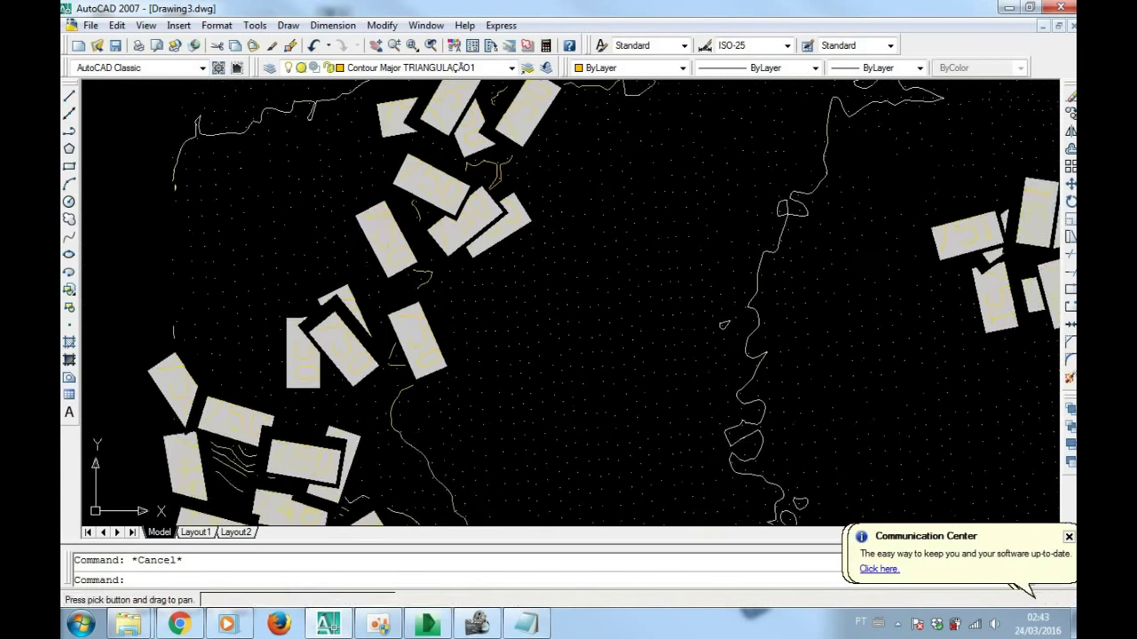
pyautogui.scroll(-1, 411, 277)
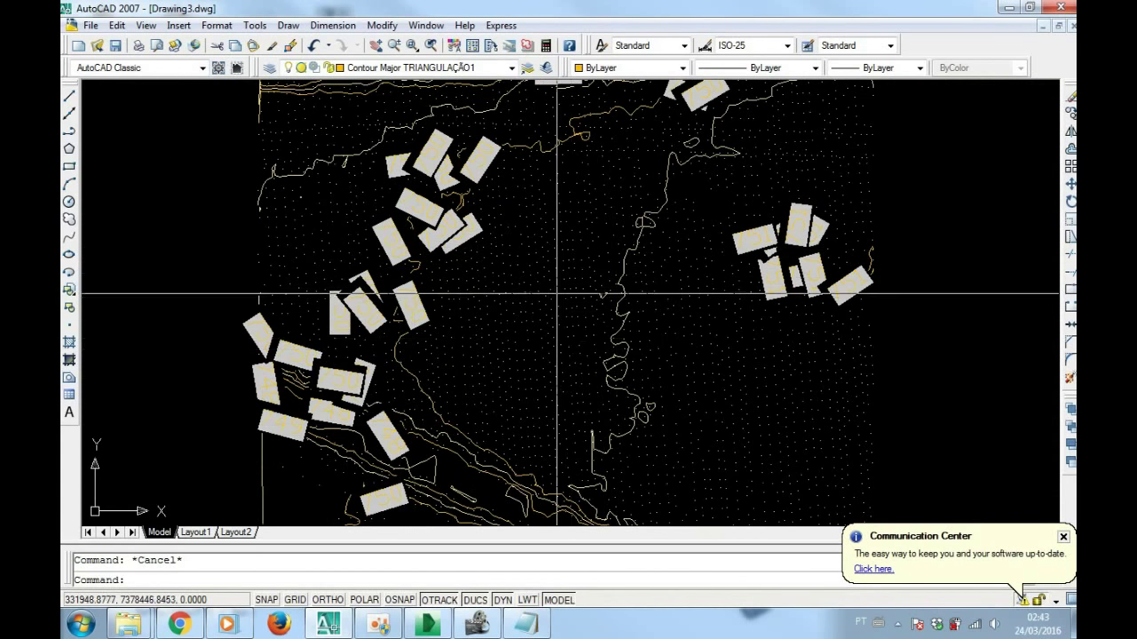
pyautogui.moveTo(489, 257); pyautogui.dragTo(501, 304, button='middle')
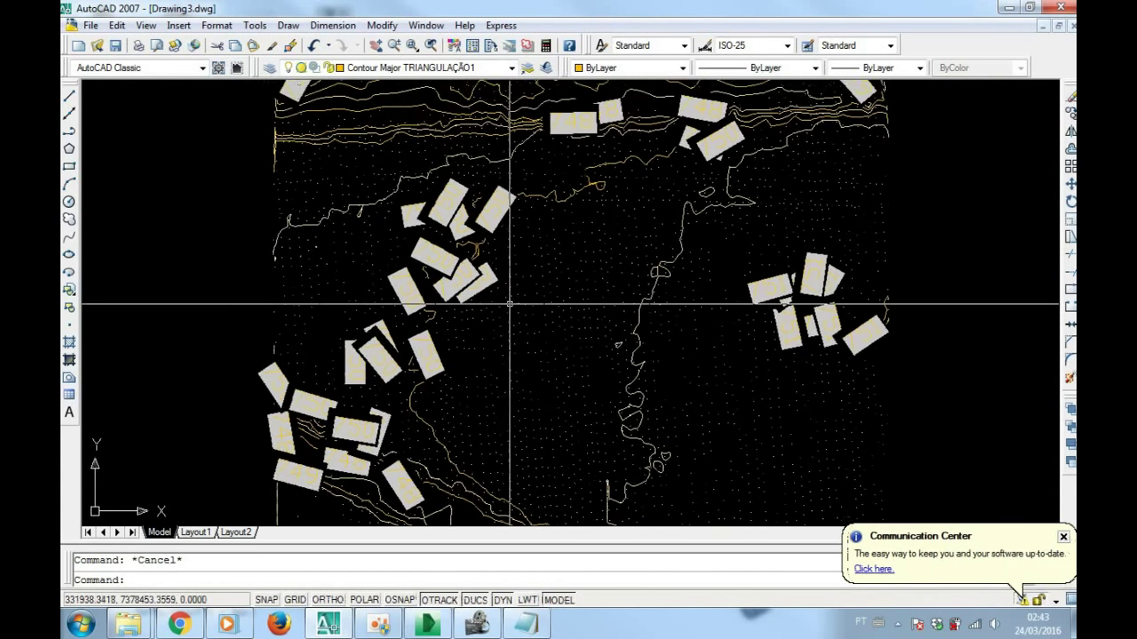
pyautogui.scroll(-2, 557, 254)
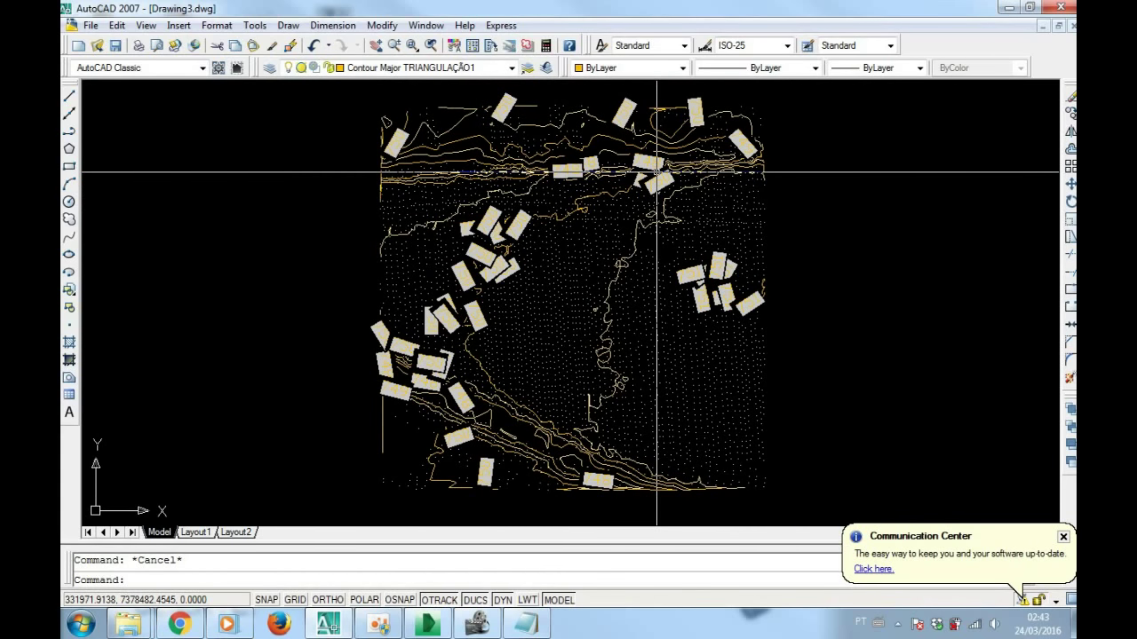
pyautogui.scroll(1, 644, 284)
pyautogui.scroll(2, 622, 327)
pyautogui.scroll(3, 609, 317)
pyautogui.scroll(-6, 628, 238)
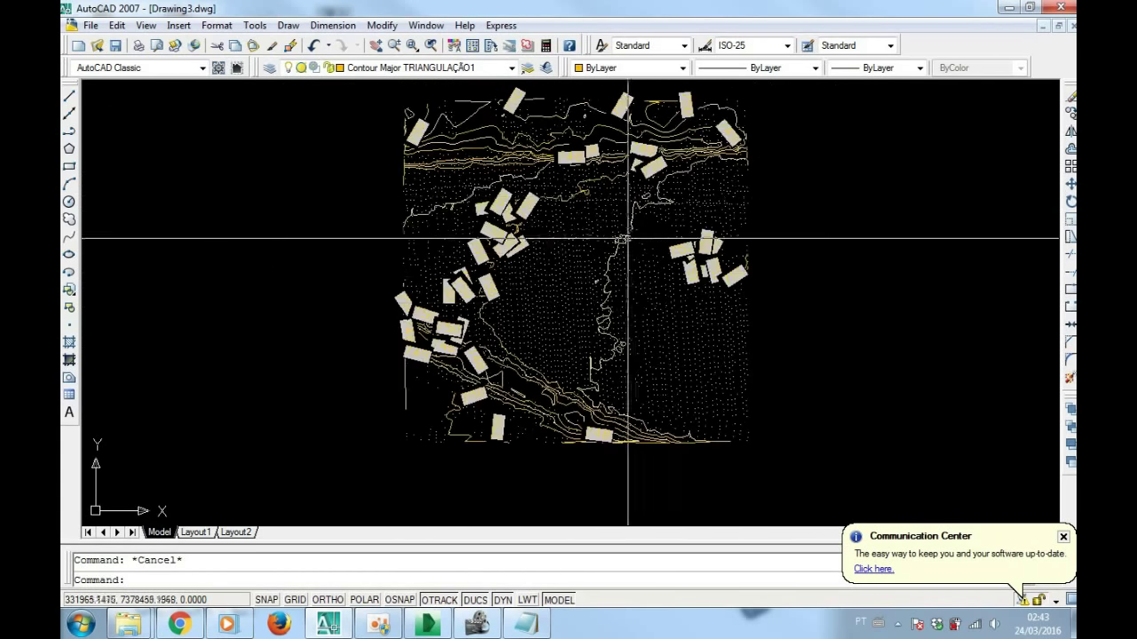
pyautogui.scroll(1, 628, 238)
pyautogui.scroll(2, 603, 213)
pyautogui.scroll(2, 579, 178)
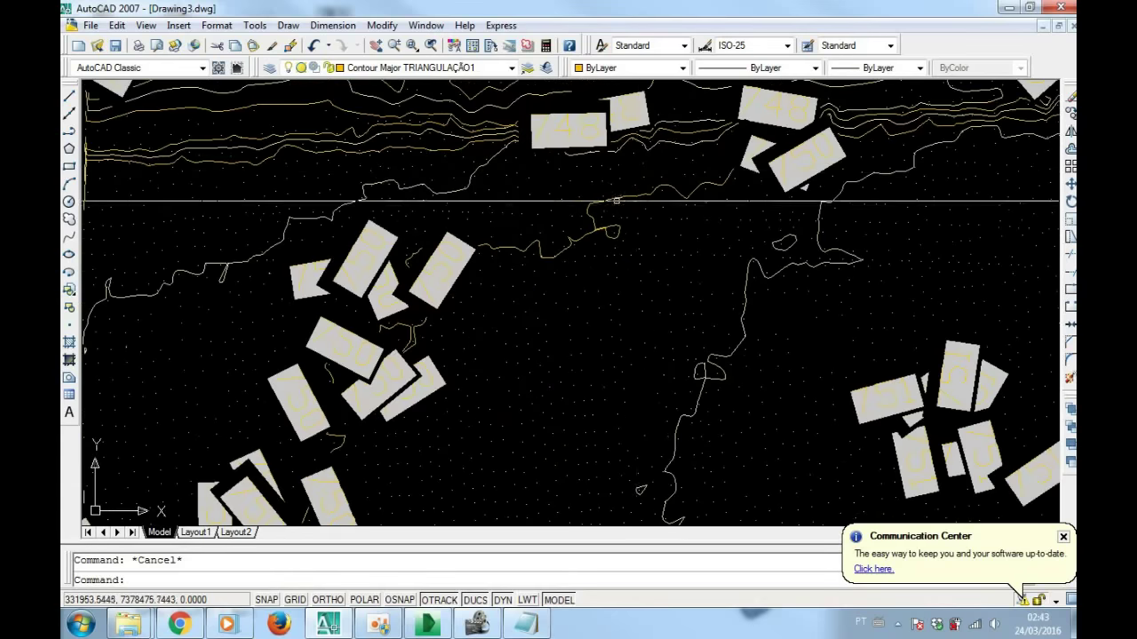
pyautogui.scroll(3, 615, 201)
pyautogui.scroll(-5, 578, 234)
pyautogui.scroll(-3, 578, 258)
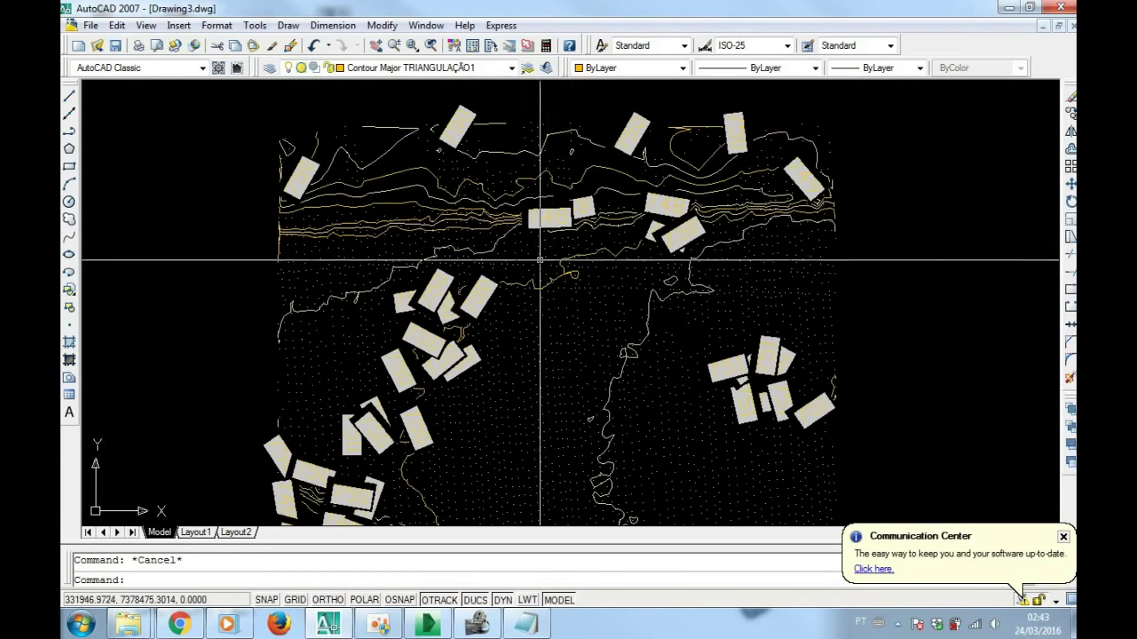
pyautogui.scroll(3, 403, 260)
pyautogui.scroll(-1, 403, 261)
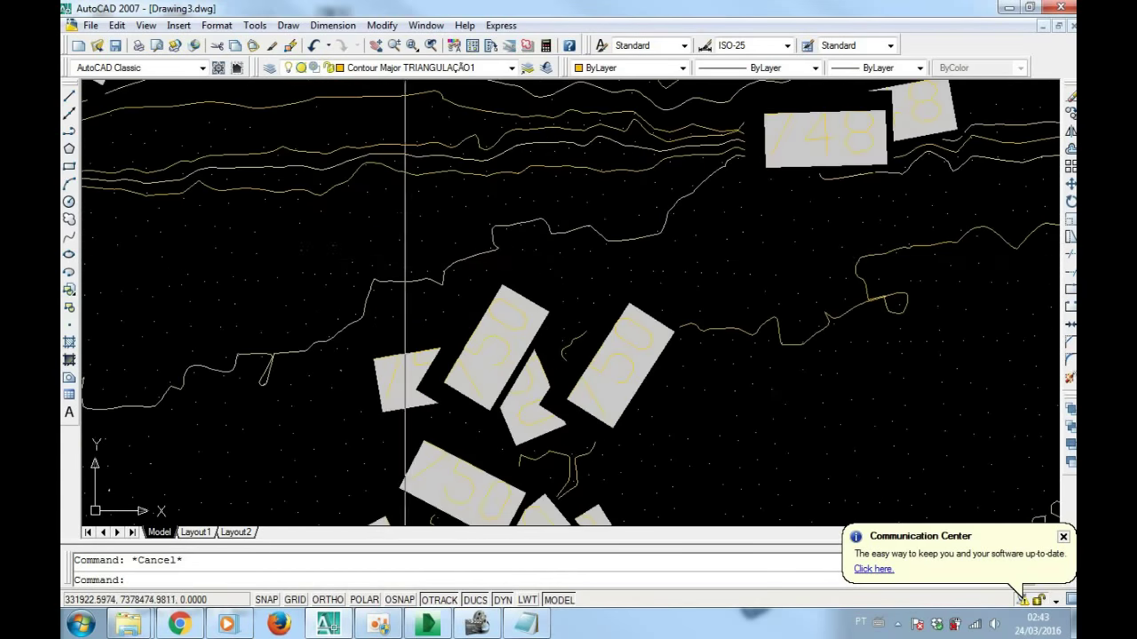
pyautogui.scroll(-3, 409, 271)
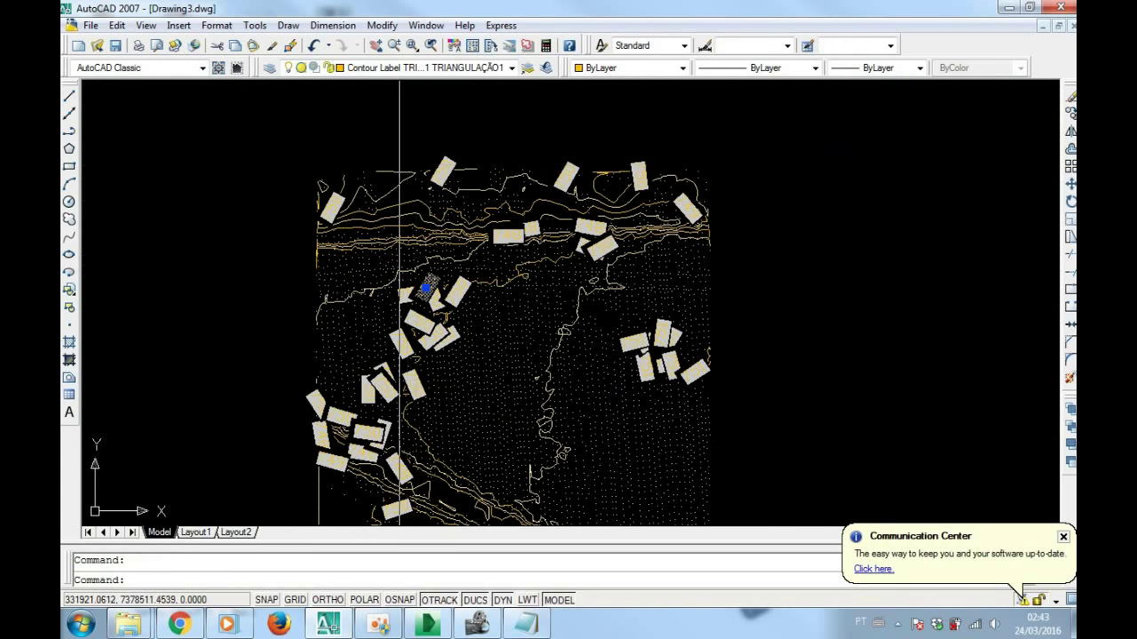
pyautogui.press('Escape')
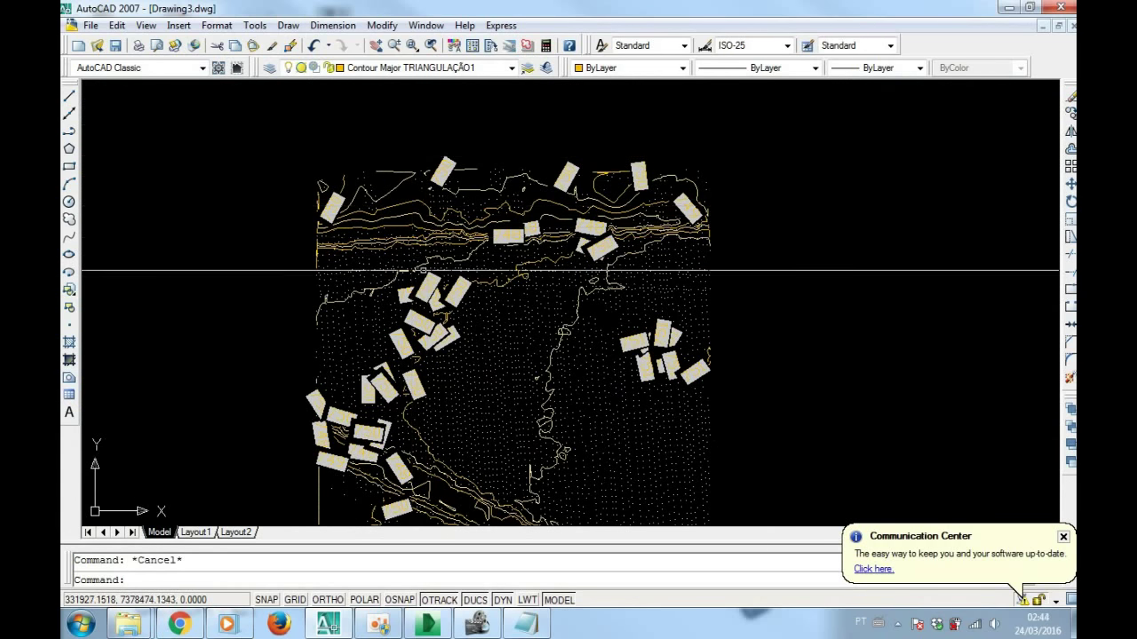
pyautogui.scroll(3, 423, 272)
pyautogui.click(414, 281)
pyautogui.press('Escape')
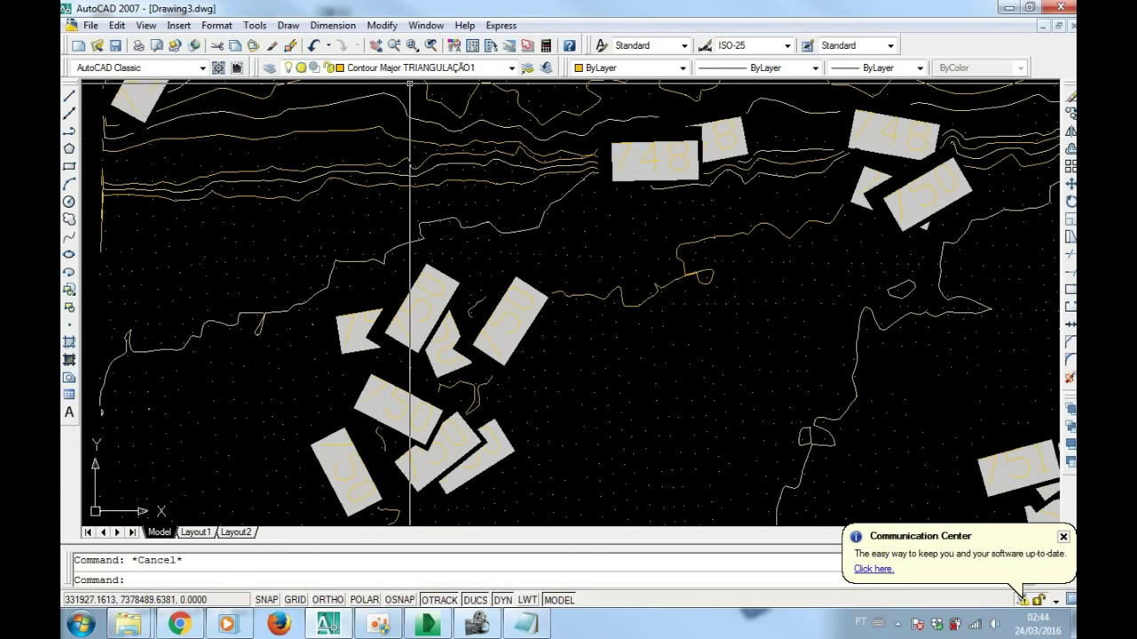
pyautogui.click(417, 68)
# Turn off the Contour Label TRIANGULAÇÃO1 layer and zoom to the whole contour drawing
pyautogui.click(341, 162)
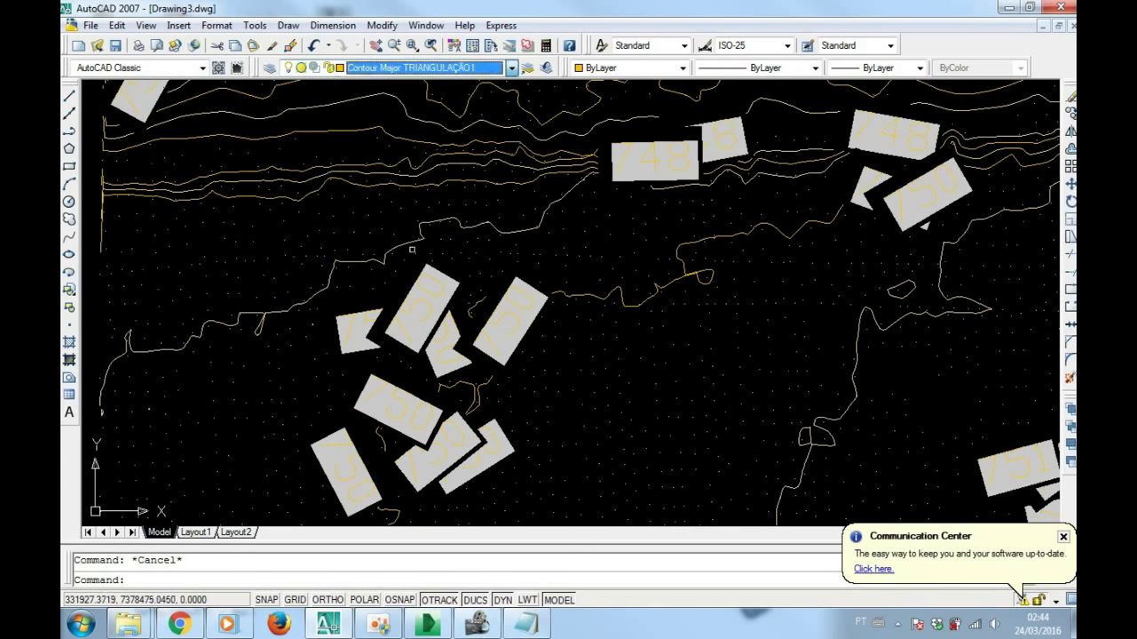
pyautogui.click(404, 73)
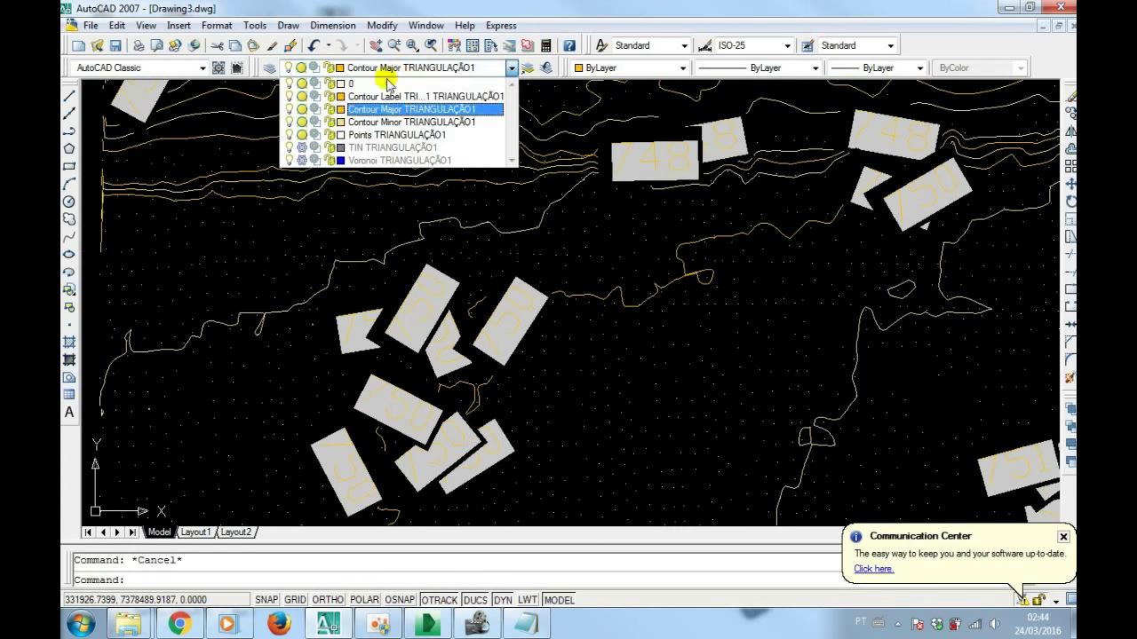
pyautogui.click(302, 94)
pyautogui.click(312, 220)
pyautogui.middleClick(340, 190)
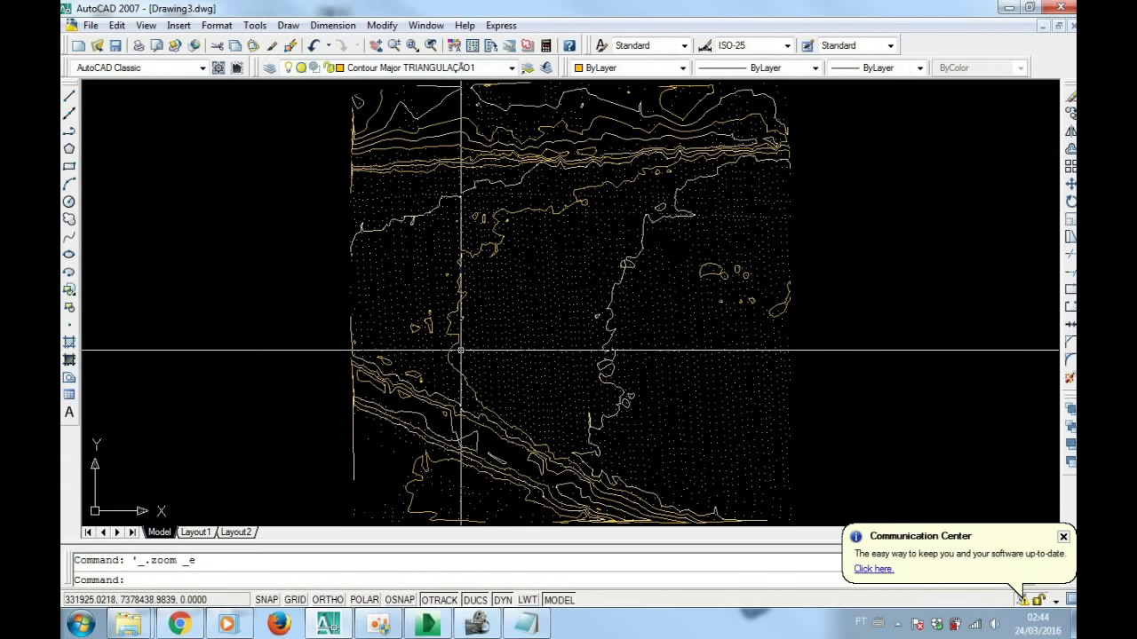
pyautogui.scroll(5, 464, 275)
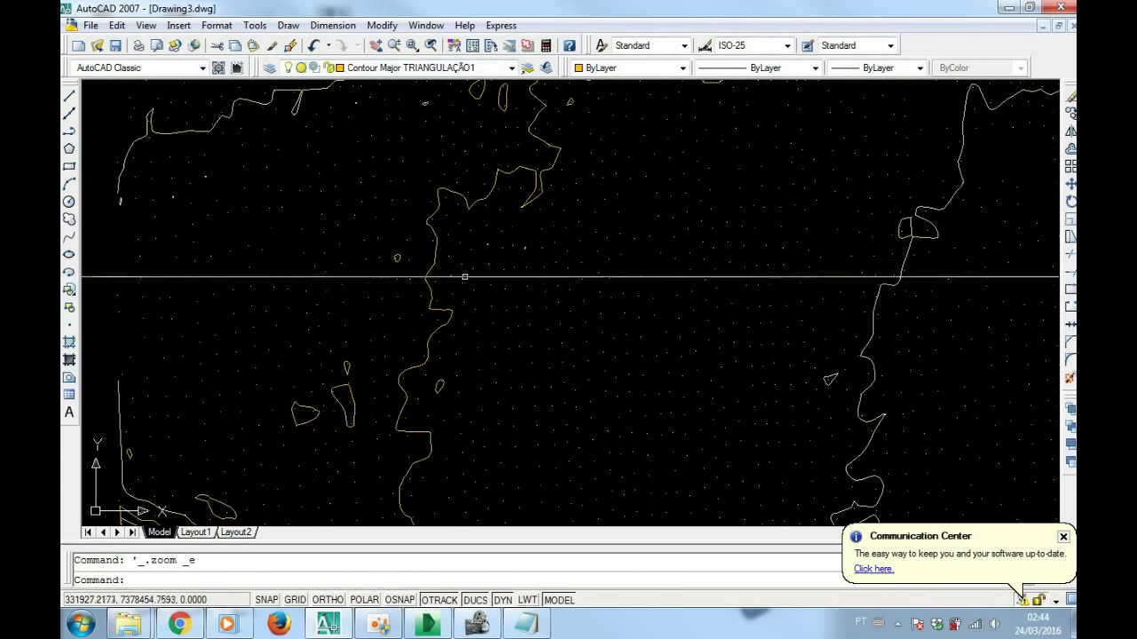
# Hide the Points TRIANGULAÇÃO1 survey points and zoom to the whole site
pyautogui.click(406, 69)
pyautogui.click(391, 133)
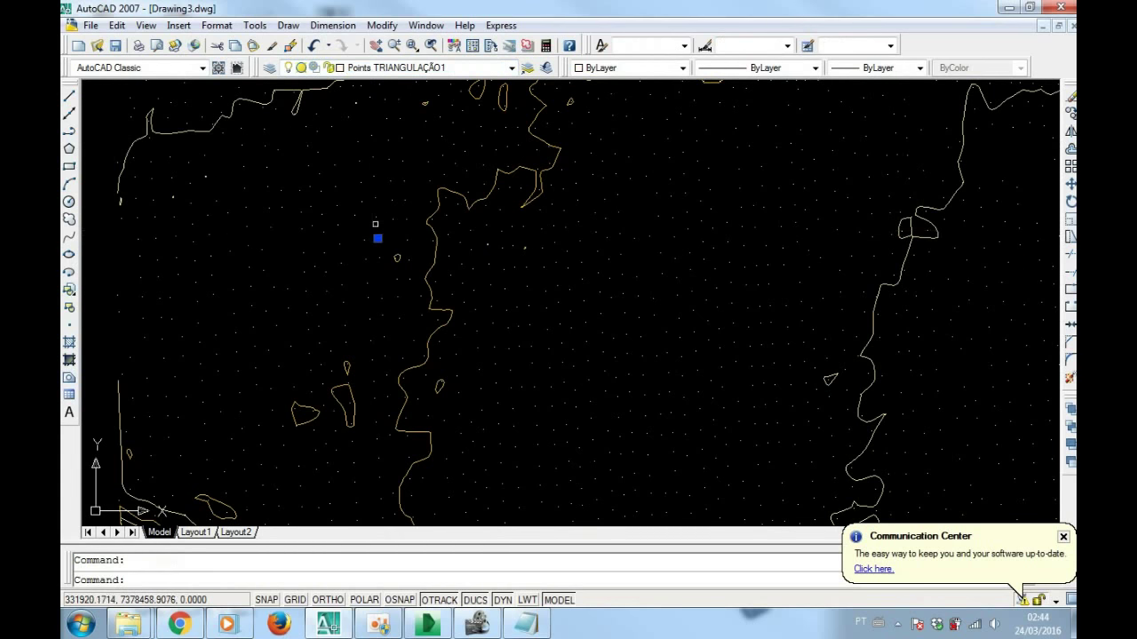
pyautogui.press('Escape')
pyautogui.click(413, 69)
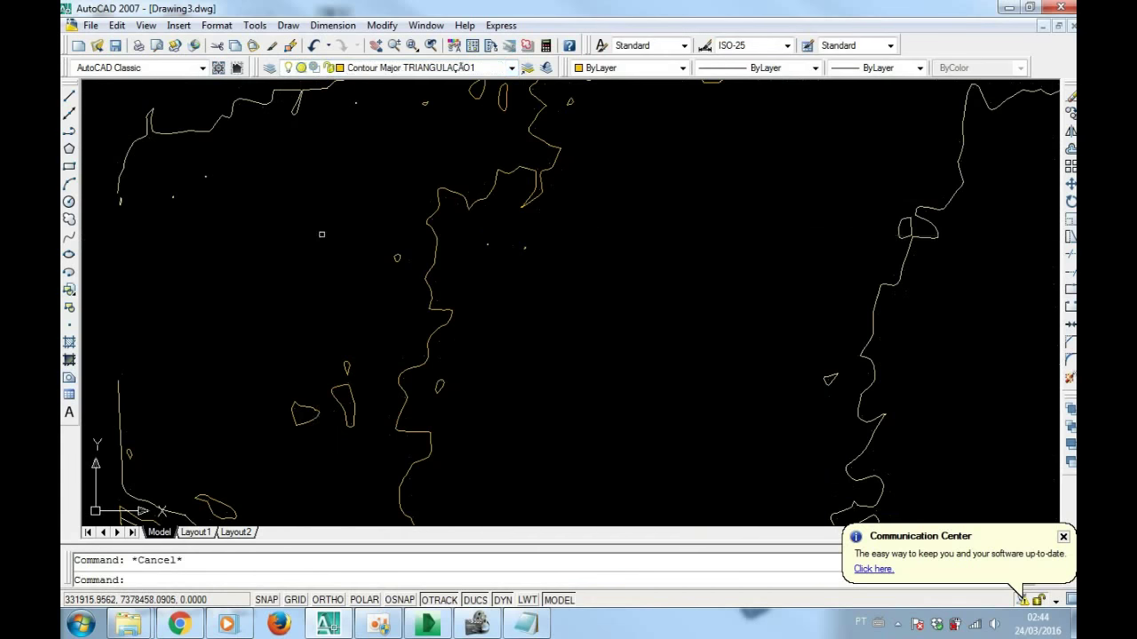
pyautogui.middleClick(340, 251)
pyautogui.middleClick(340, 252)
pyautogui.scroll(5, 475, 253)
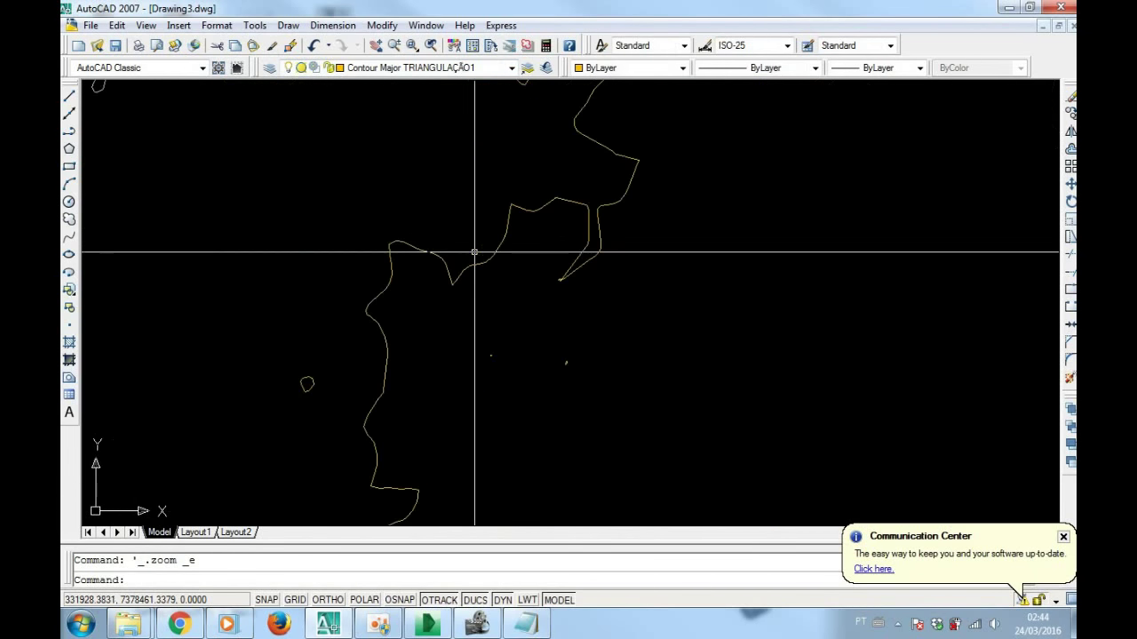
pyautogui.scroll(-7, 470, 238)
pyautogui.scroll(3, 467, 233)
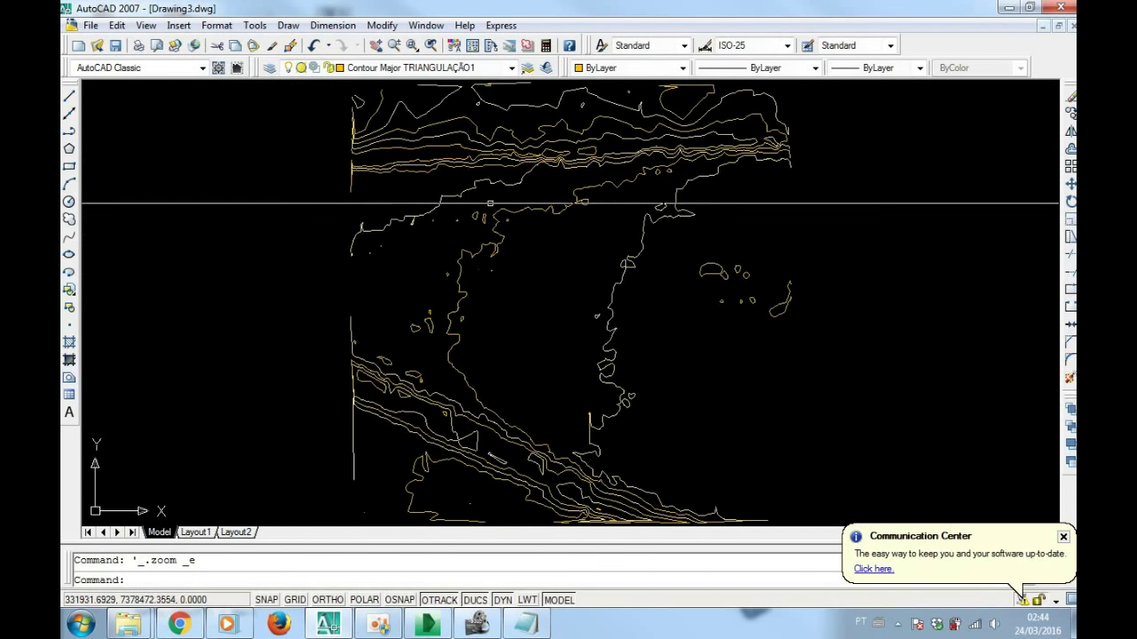
pyautogui.click(508, 208)
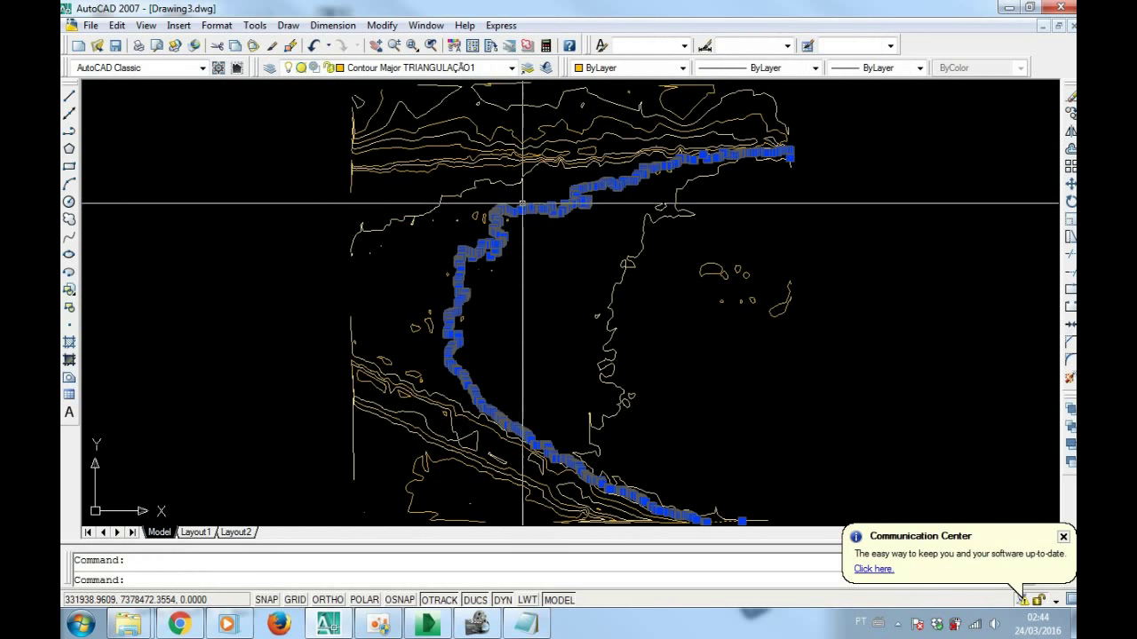
pyautogui.rightClick(519, 205)
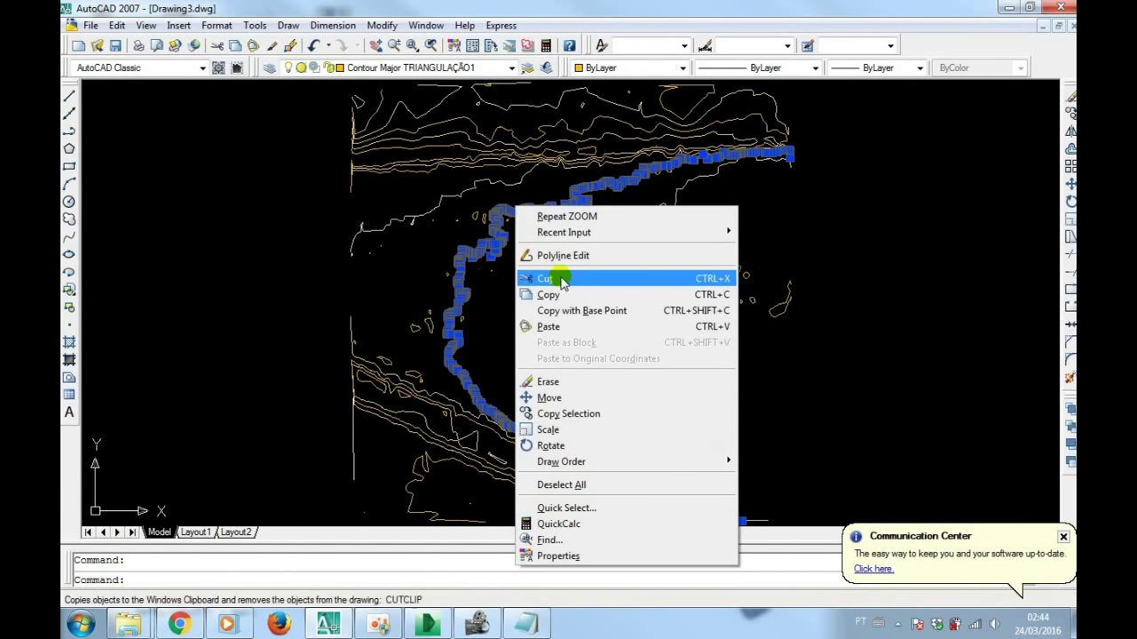
pyautogui.click(555, 556)
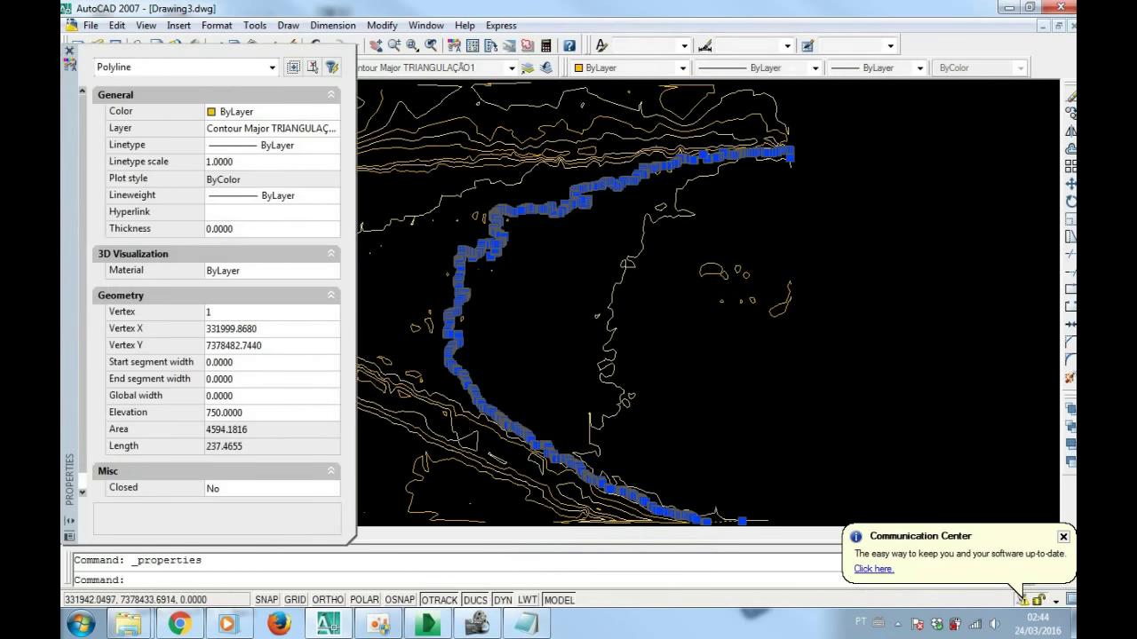
pyautogui.scroll(5, 612, 330)
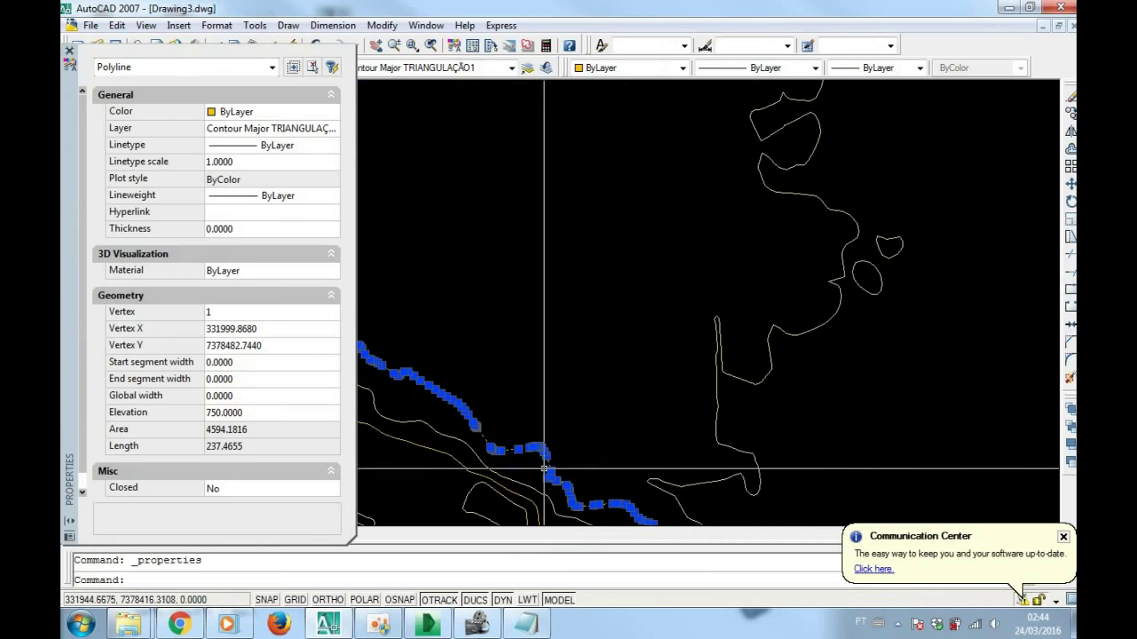
pyautogui.moveTo(736, 343)
pyautogui.mouseDown(button='middle')
pyautogui.moveTo(657, 276)
pyautogui.moveTo(672, 312)
pyautogui.mouseUp(button='middle')
pyautogui.press('Escape')
pyautogui.click(533, 302)
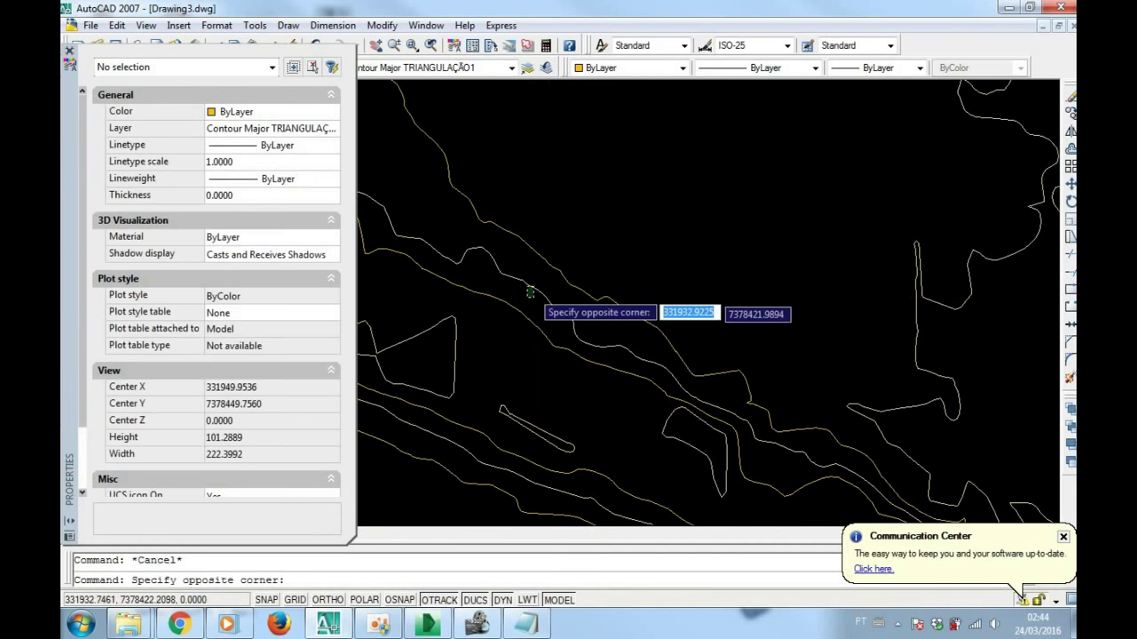
pyautogui.click(524, 267)
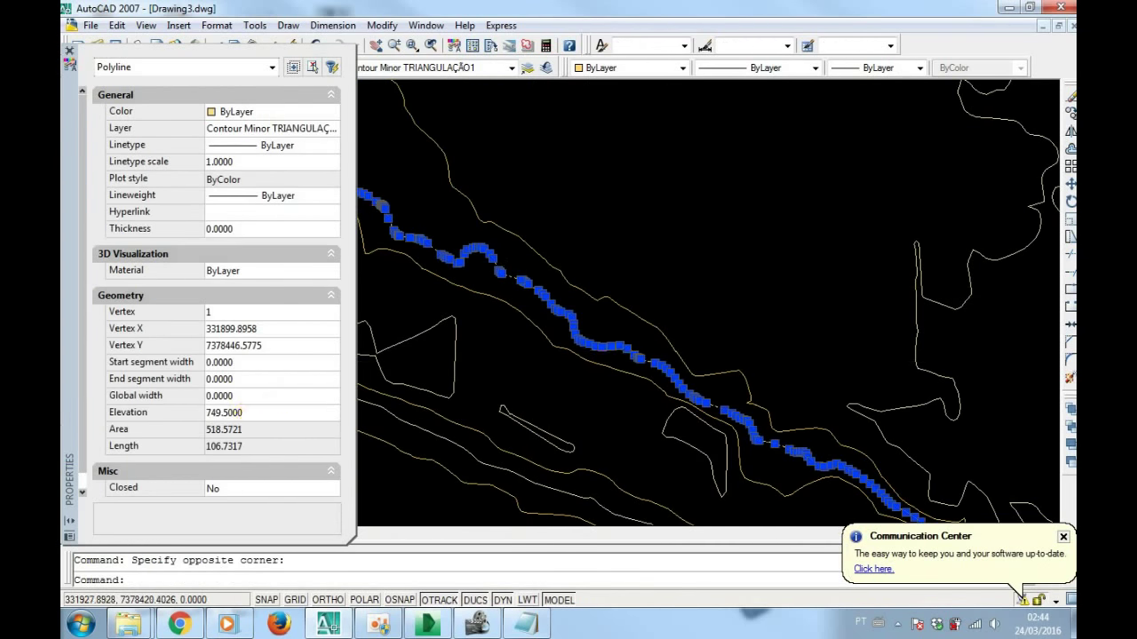
pyautogui.press('Escape')
pyautogui.click(542, 266)
pyautogui.click(515, 240)
pyautogui.press('Escape')
pyautogui.scroll(-5, 444, 349)
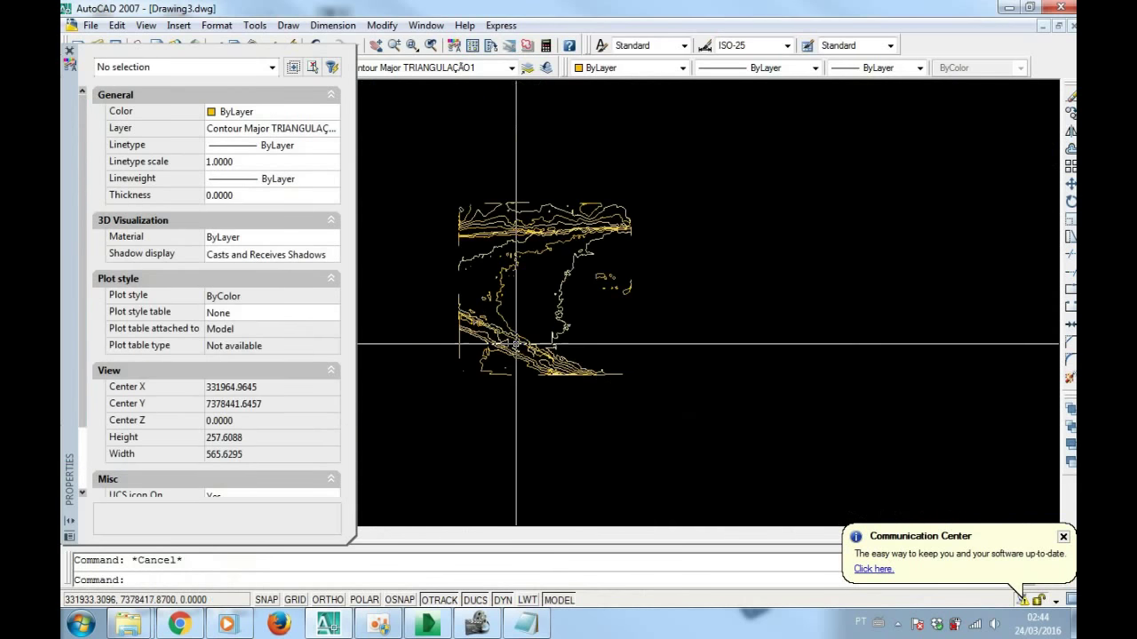
# Close the Properties palette and view the contours in southwest isometric, orbiting them edge-on
pyautogui.click(69, 51)
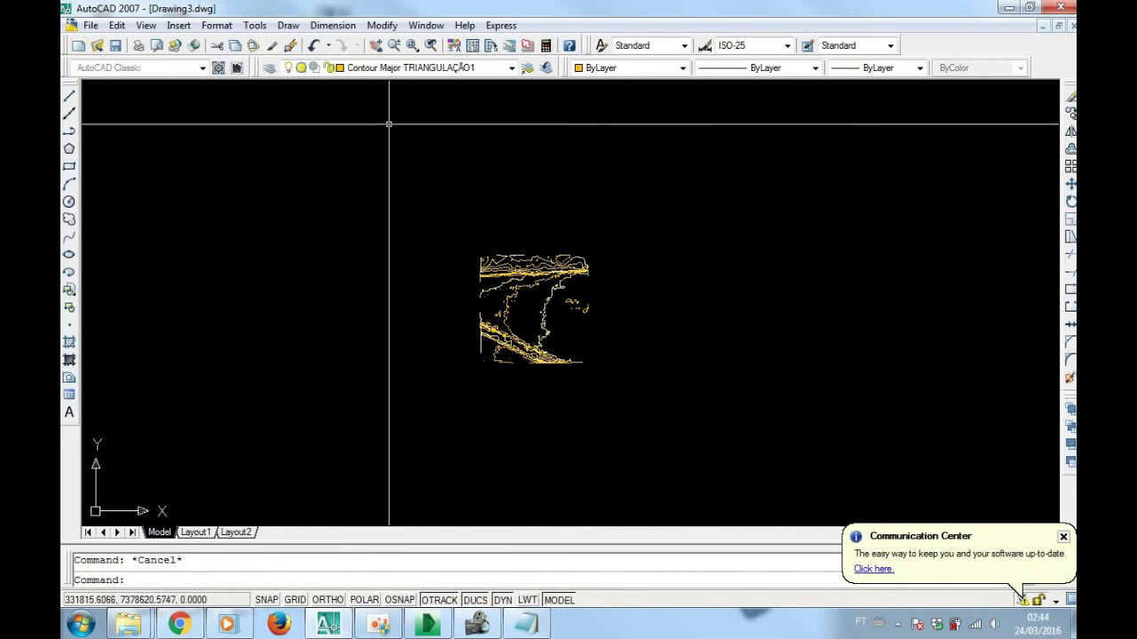
pyautogui.click(146, 25)
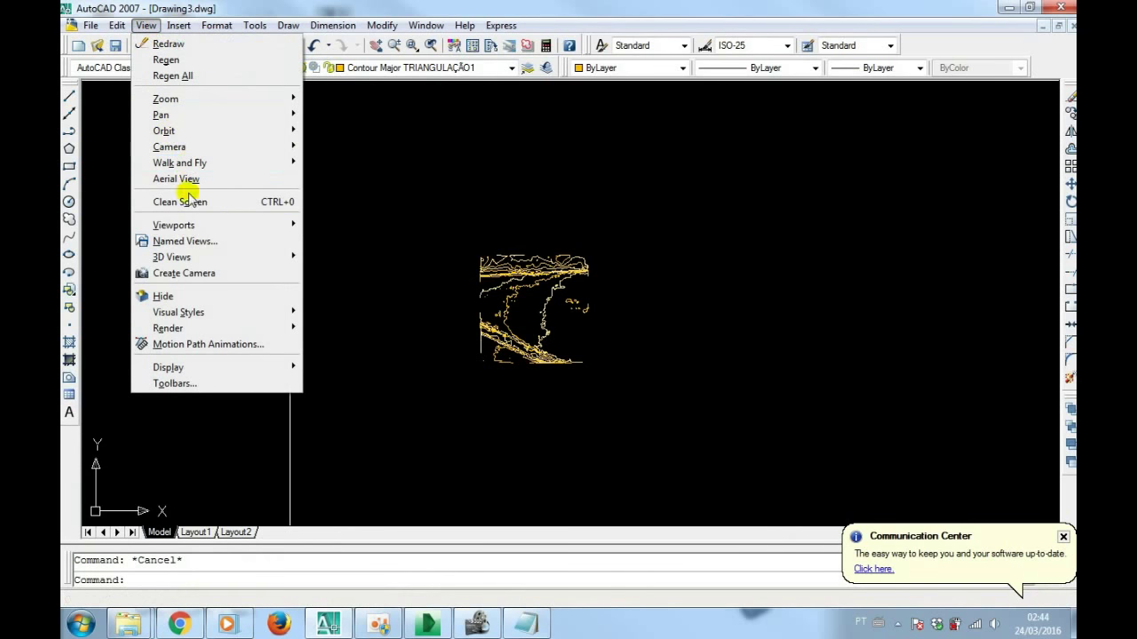
pyautogui.moveTo(172, 256)
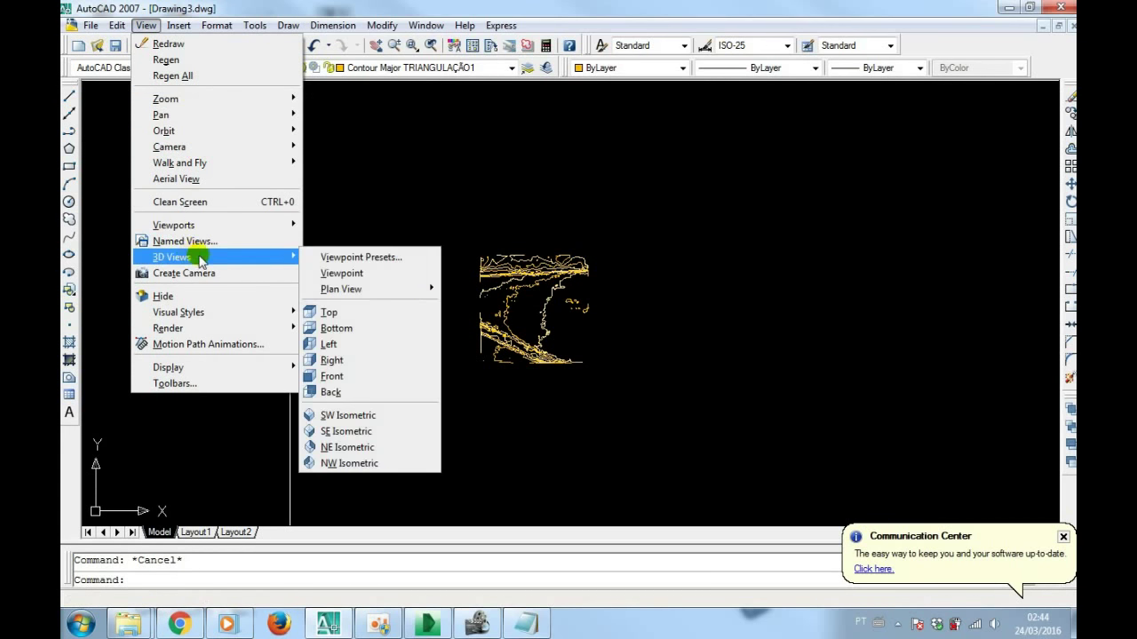
pyautogui.click(352, 414)
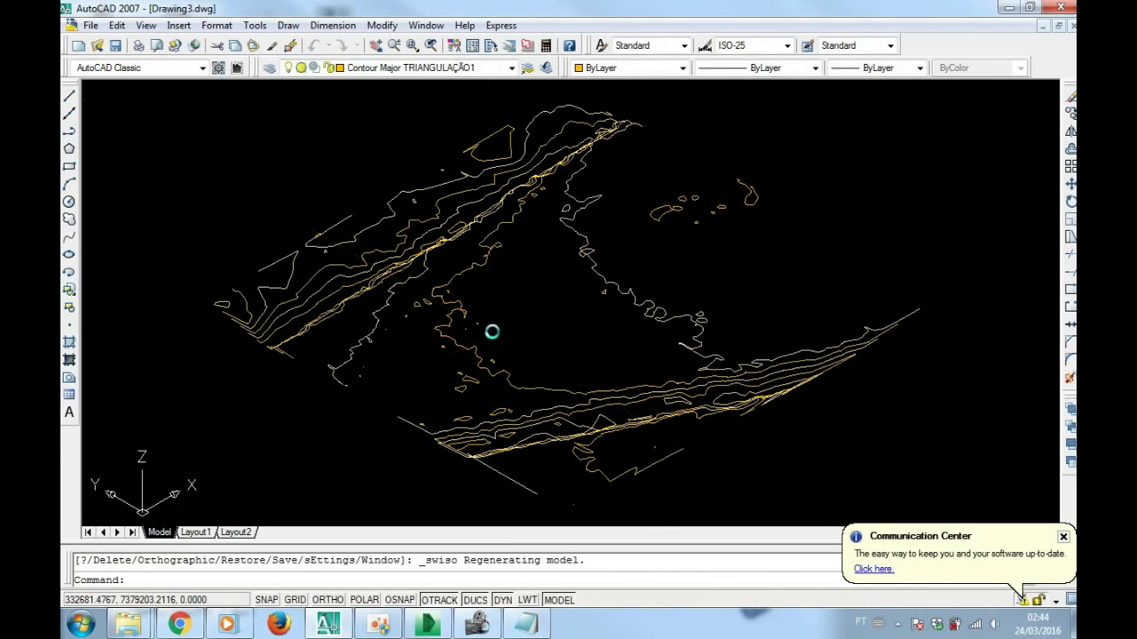
pyautogui.moveTo(499, 257)
pyautogui.keyDown('shift'); pyautogui.mouseDown(button='middle')
pyautogui.moveTo(518, 245)
pyautogui.moveTo(467, 290)
pyautogui.moveTo(533, 218)
pyautogui.moveTo(455, 282)
pyautogui.moveTo(530, 289)
pyautogui.moveTo(580, 228)
pyautogui.moveTo(594, 243)
pyautogui.moveTo(517, 278)
pyautogui.moveTo(418, 293)
pyautogui.moveTo(385, 355)
pyautogui.moveTo(456, 325)
pyautogui.moveTo(453, 302)
pyautogui.moveTo(439, 323)
pyautogui.moveTo(449, 307)
pyautogui.moveTo(287, 296)
pyautogui.moveTo(307, 288)
pyautogui.moveTo(284, 296)
pyautogui.moveTo(304, 304)
pyautogui.mouseUp(button='middle'); pyautogui.keyUp('shift')
# Return the contours to a flat PLAN view and zoom to extents
pyautogui.write('Plan')
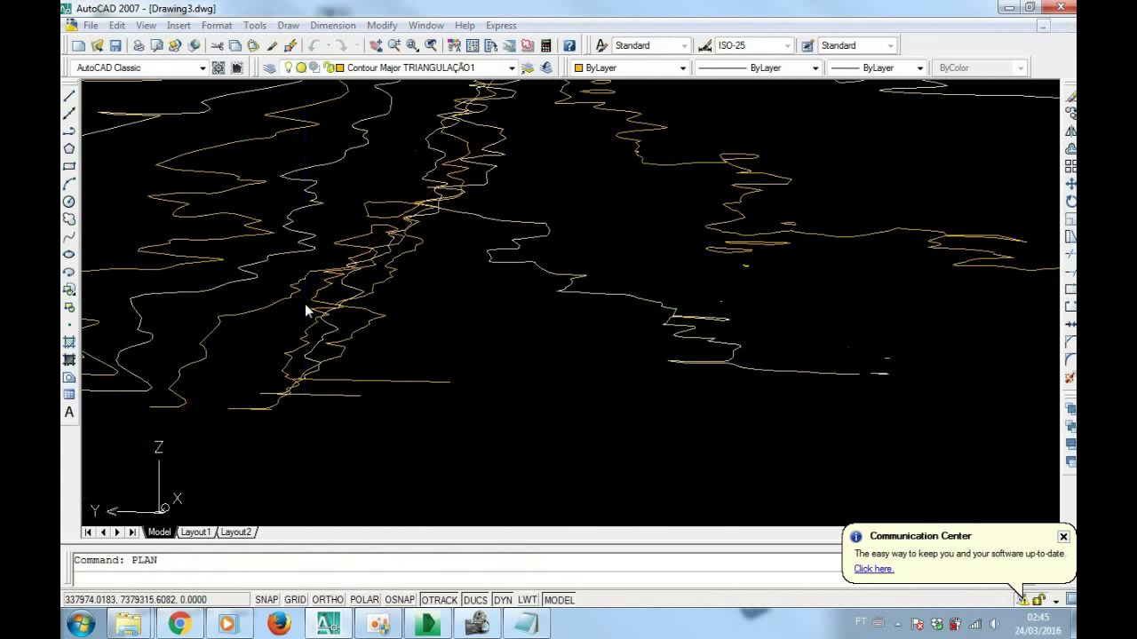
pyautogui.press('Return')
pyautogui.press('Return')
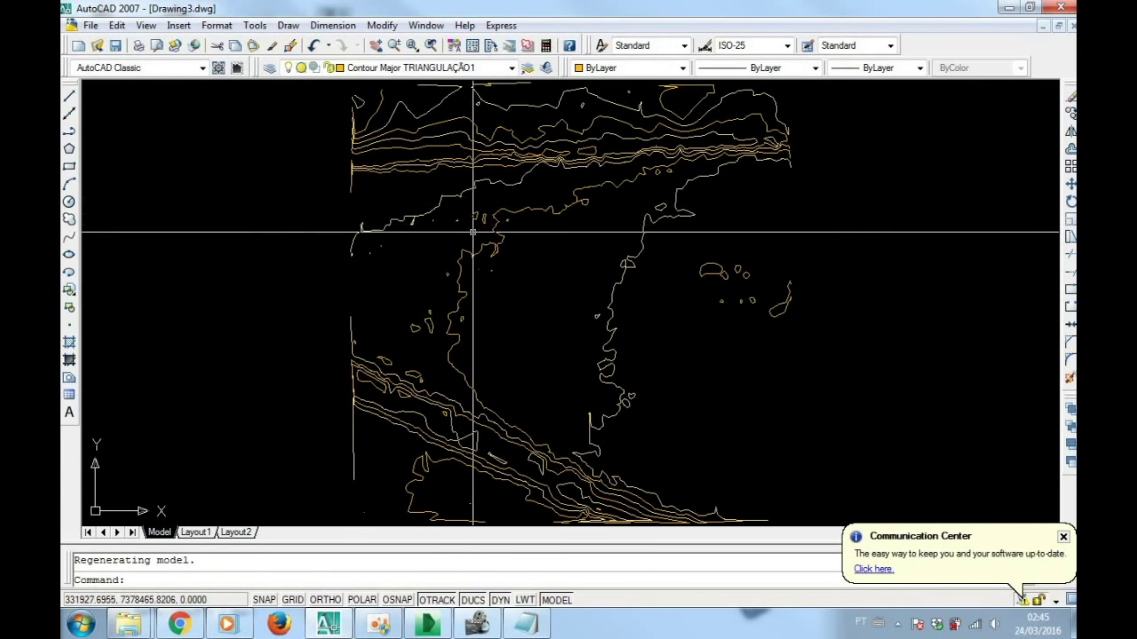
pyautogui.scroll(-2, 474, 231)
pyautogui.middleClick(473, 233)
pyautogui.middleClick(472, 232)
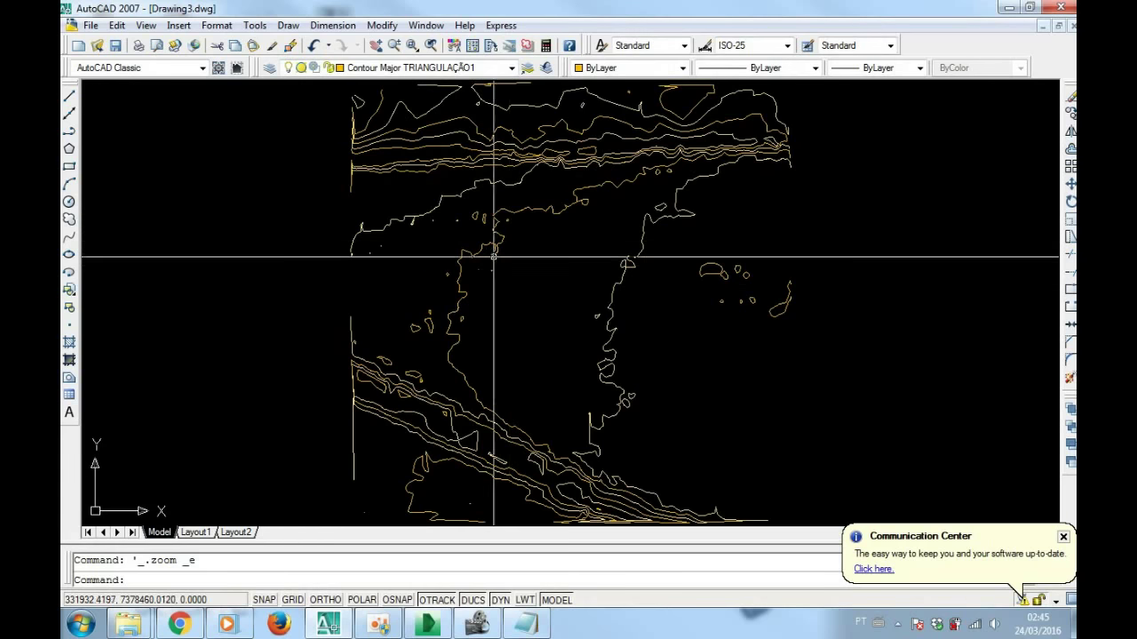
pyautogui.click(528, 625)
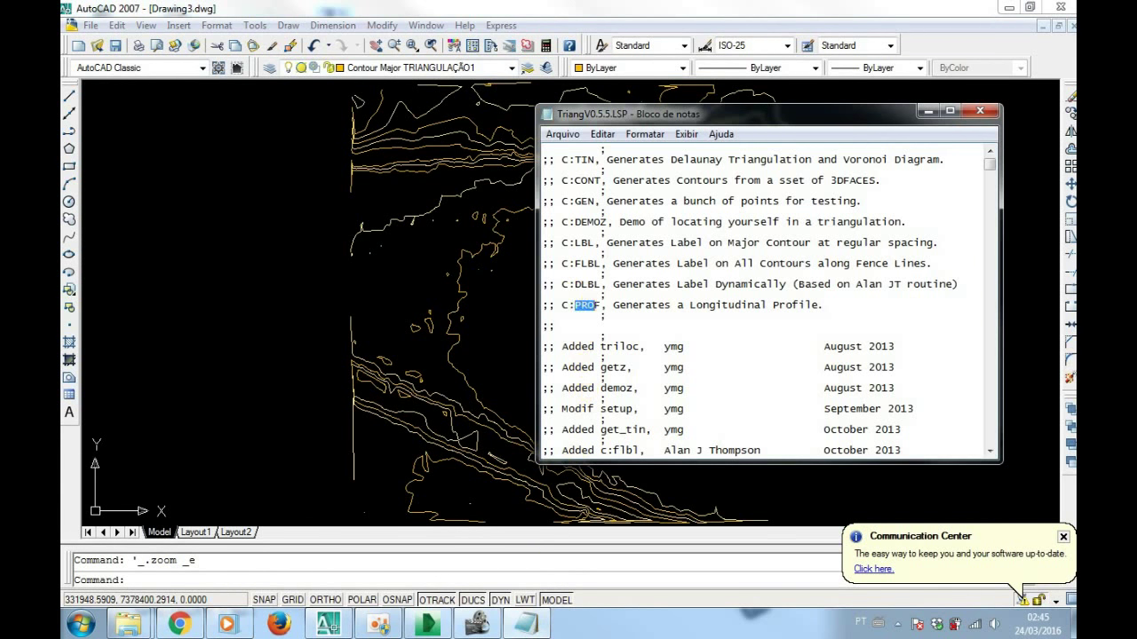
pyautogui.click(286, 256)
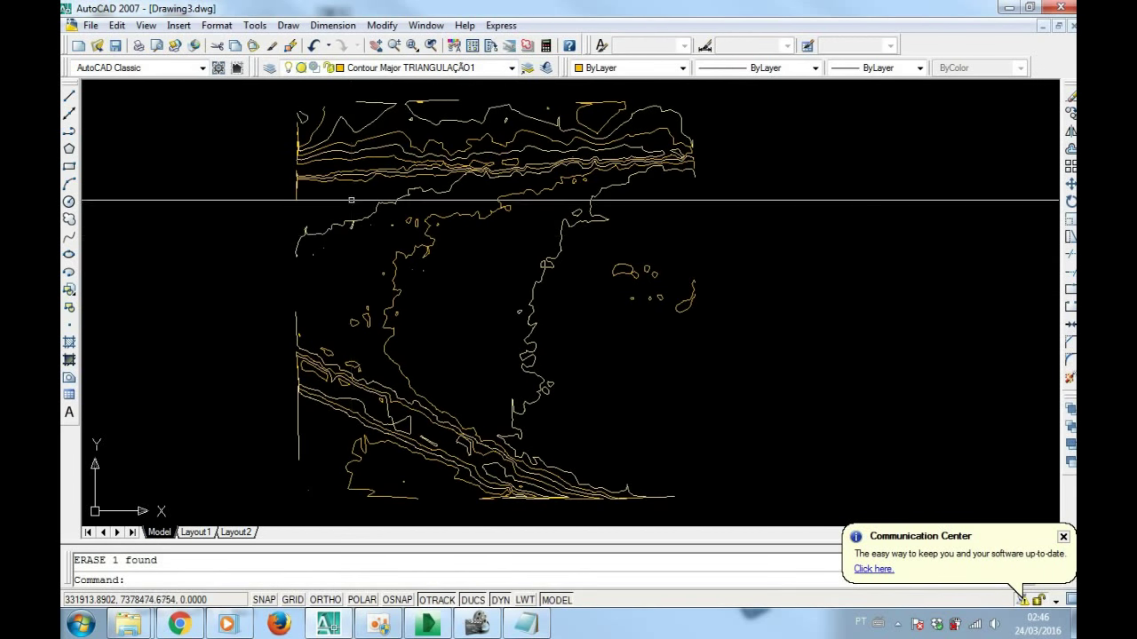
# Make layer 0 current and draw a polyline across the map from upper left to lower right
pyautogui.click(406, 71)
pyautogui.click(382, 84)
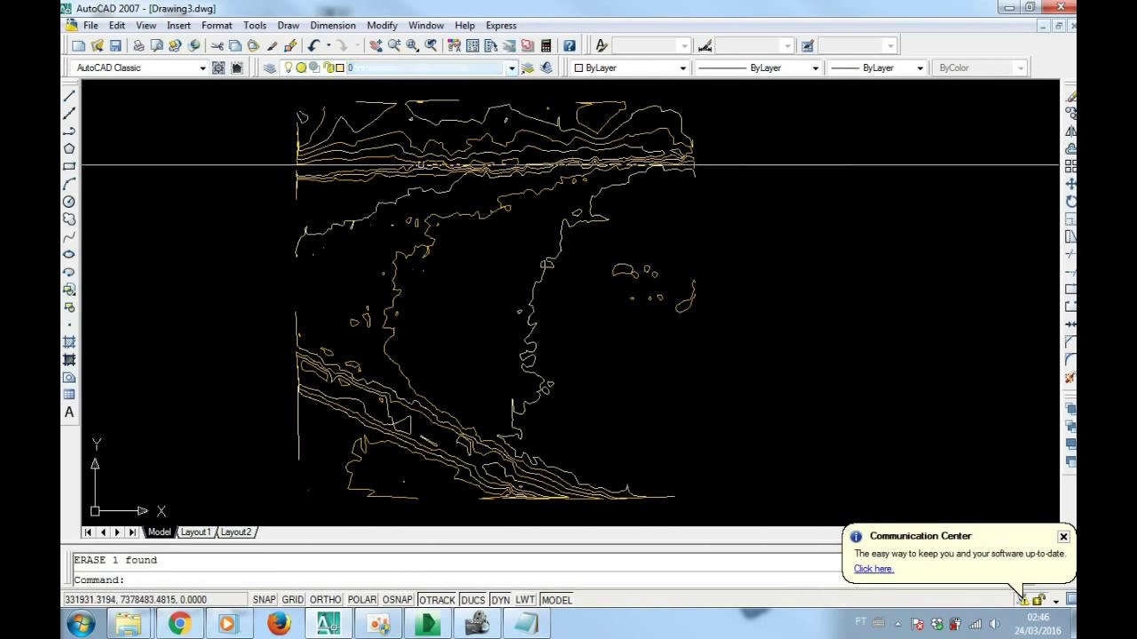
pyautogui.write('pl')
pyautogui.press('Return')
pyautogui.click(328, 150)
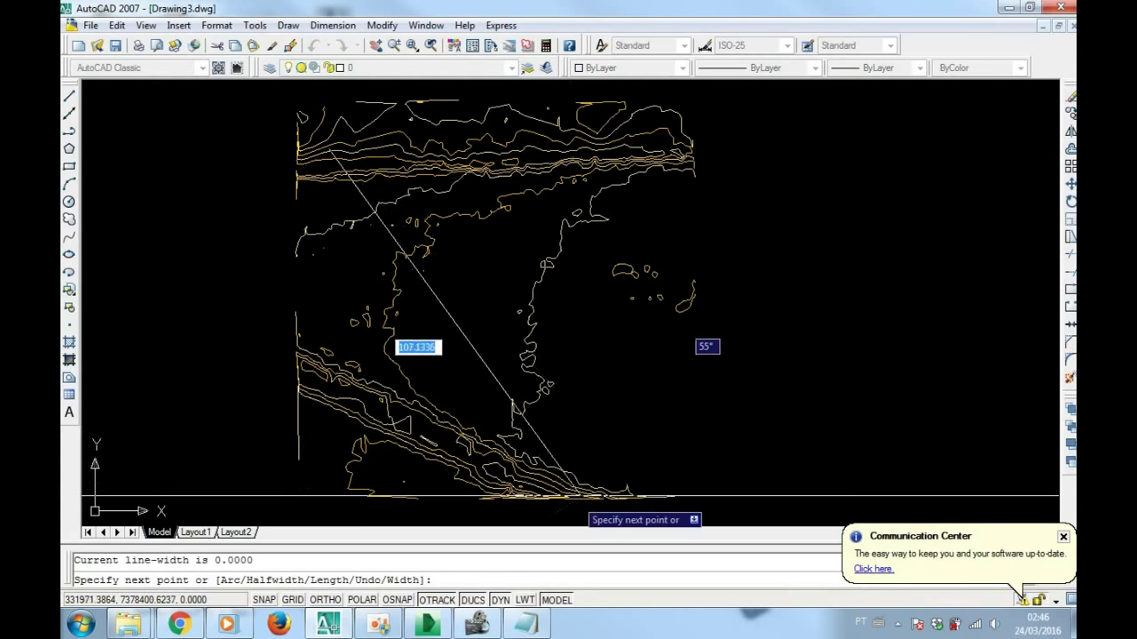
pyautogui.click(630, 422)
pyautogui.press('Return')
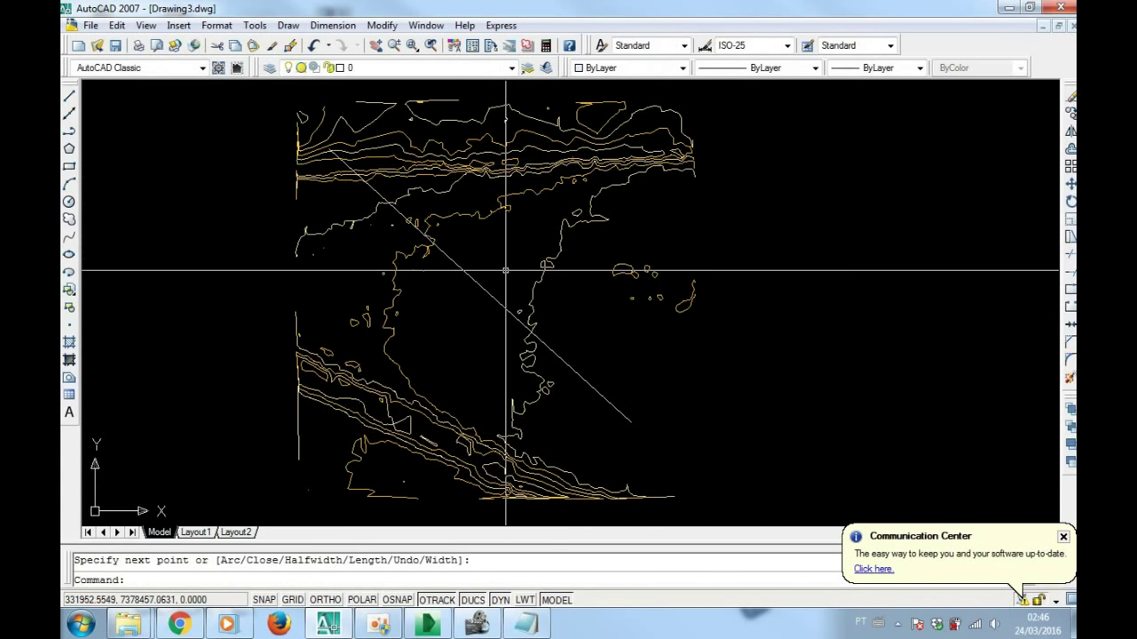
# Set up a profile along the diagonal line: TRIANGULAÇÃO1 contours, 0.00 label precision, green profile line
pyautogui.write('PROF')
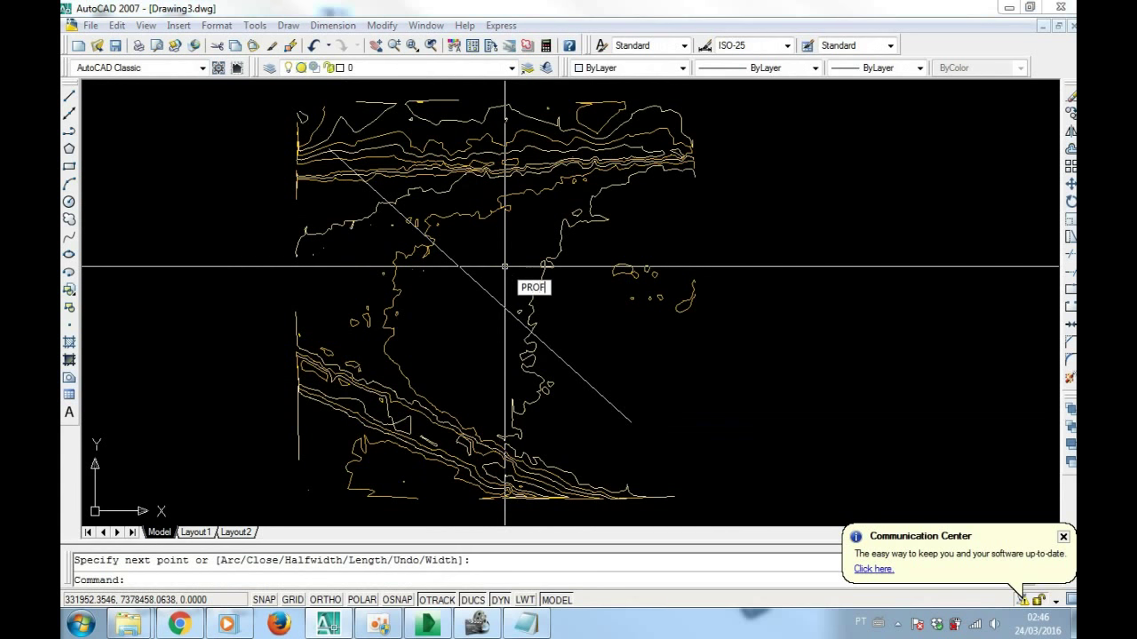
pyautogui.press('Return')
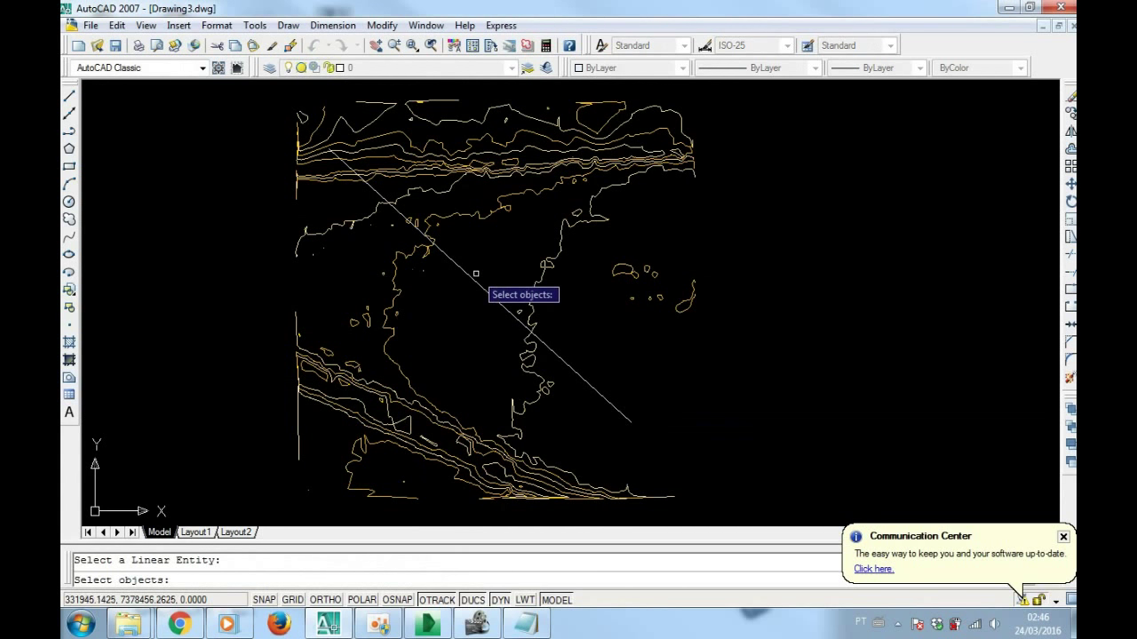
pyautogui.click(469, 274)
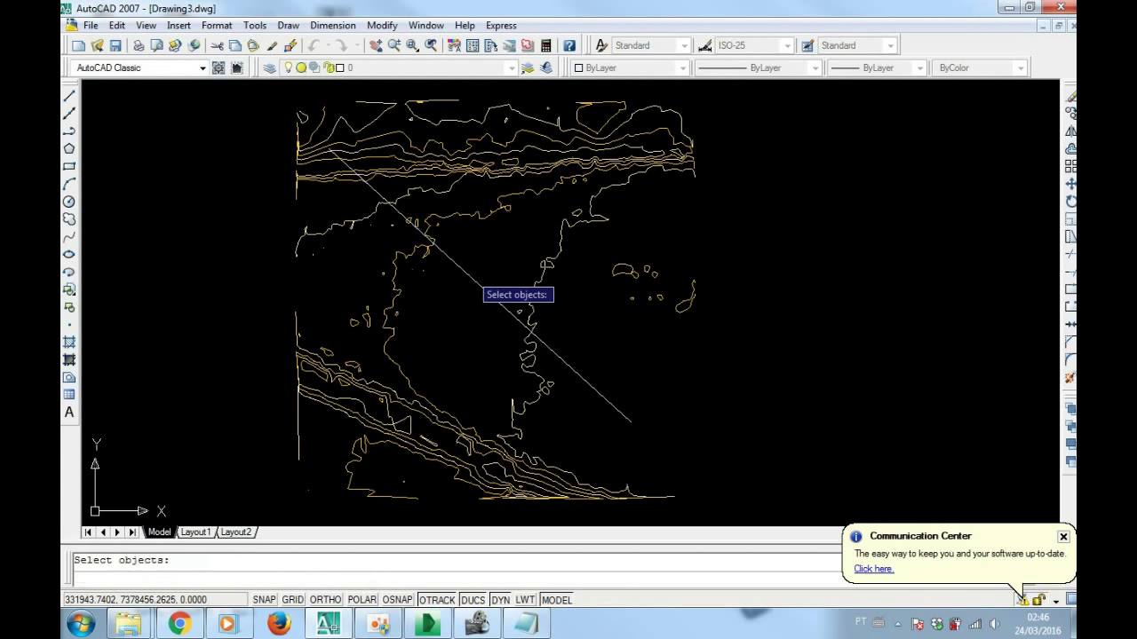
pyautogui.moveTo(667, 138)
pyautogui.mouseDown()
pyautogui.moveTo(614, 132)
pyautogui.moveTo(473, 180)
pyautogui.mouseUp()
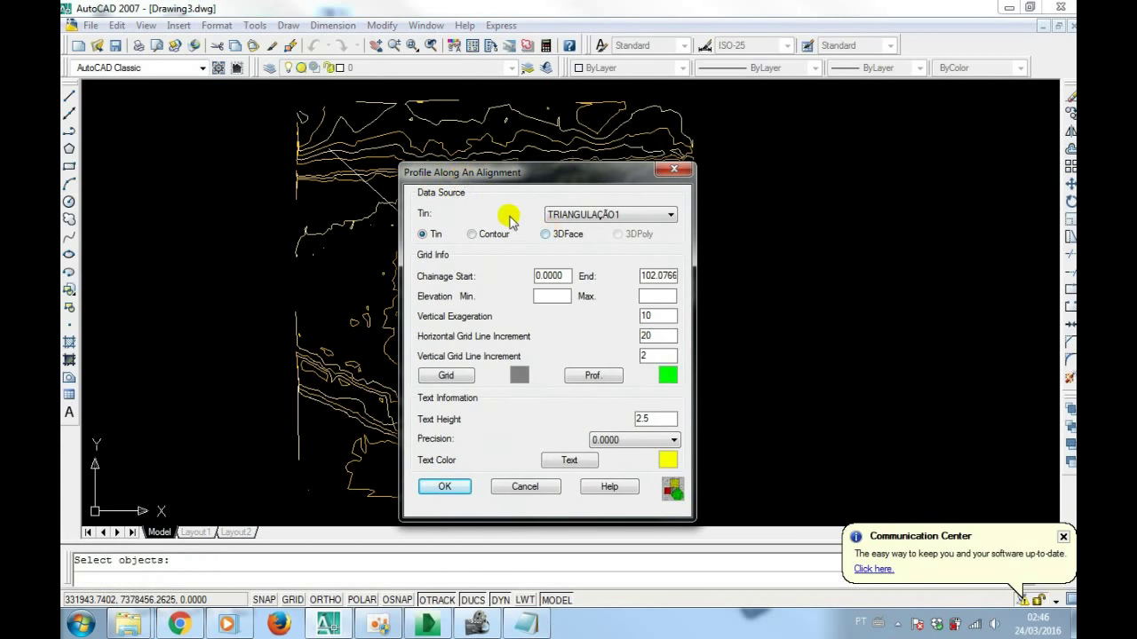
pyautogui.moveTo(453, 182); pyautogui.dragTo(481, 147)
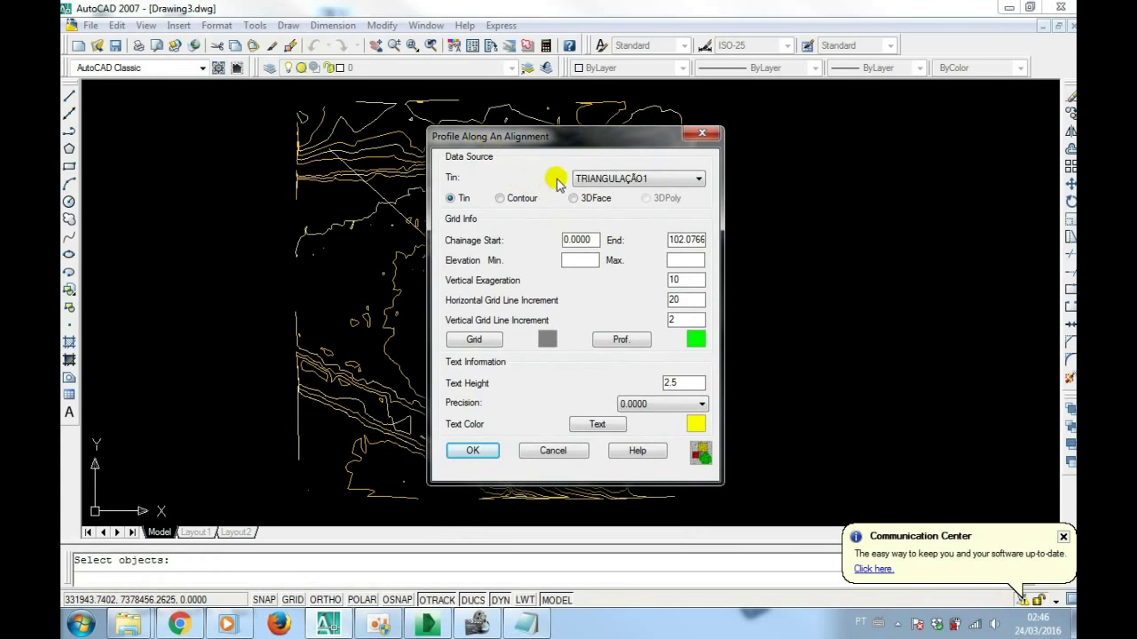
pyautogui.click(600, 182)
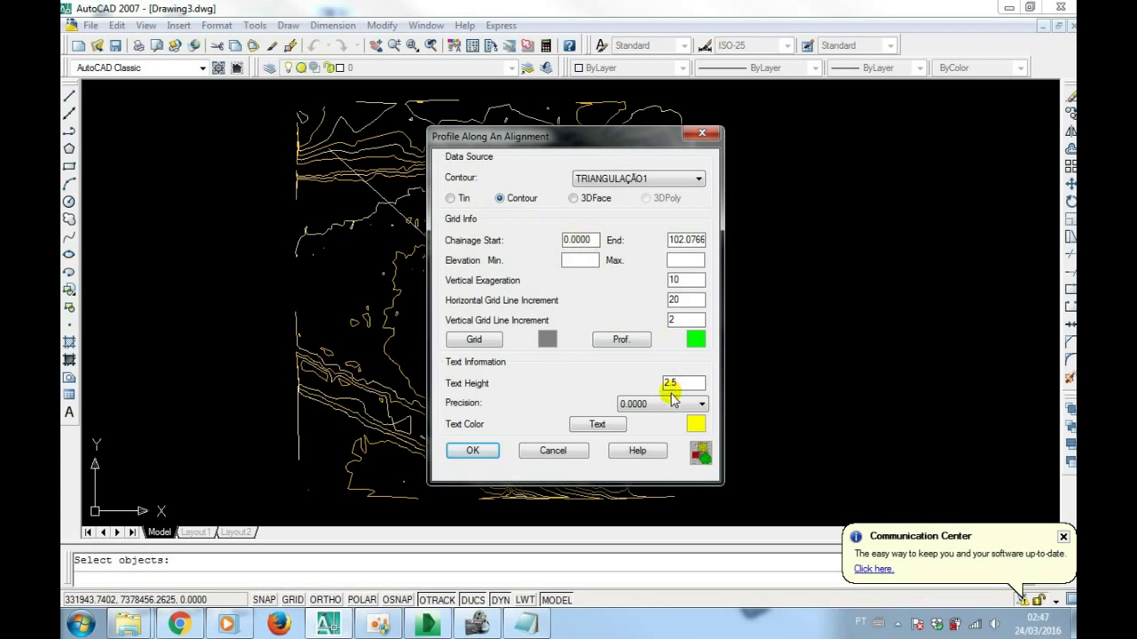
pyautogui.click(664, 405)
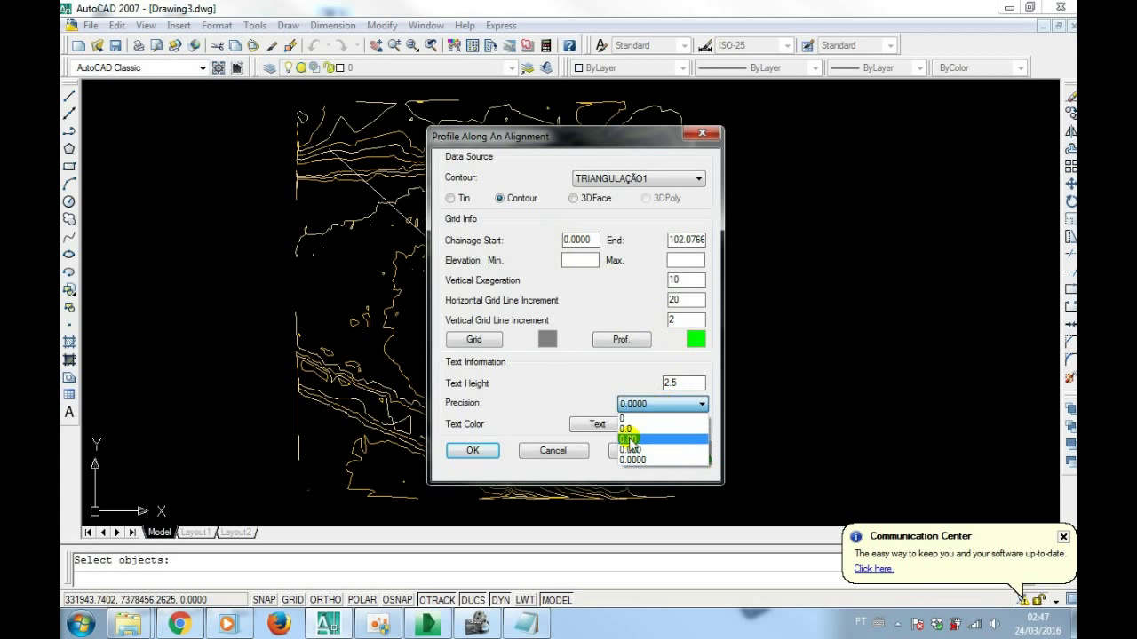
pyautogui.click(635, 439)
pyautogui.write('5')
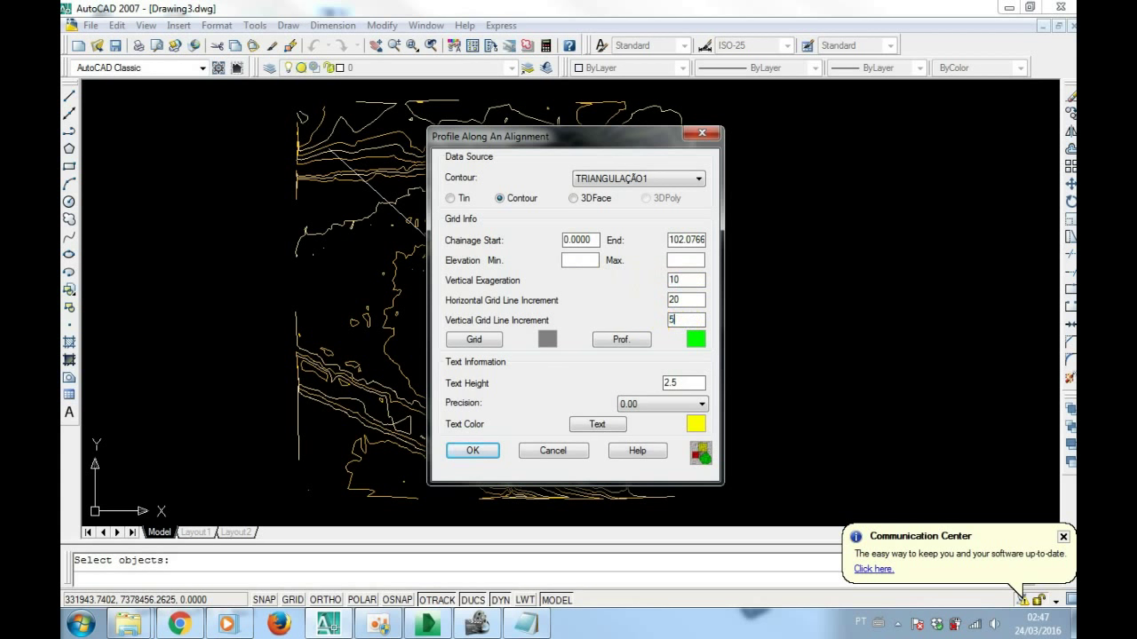
pyautogui.click(623, 342)
pyautogui.click(619, 431)
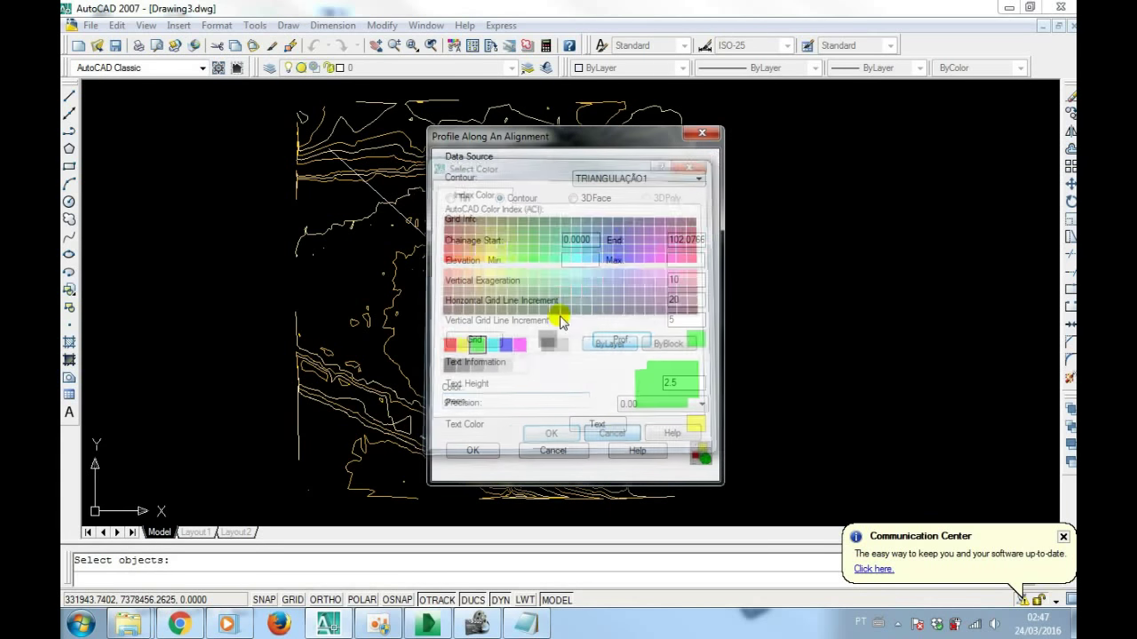
pyautogui.click(470, 451)
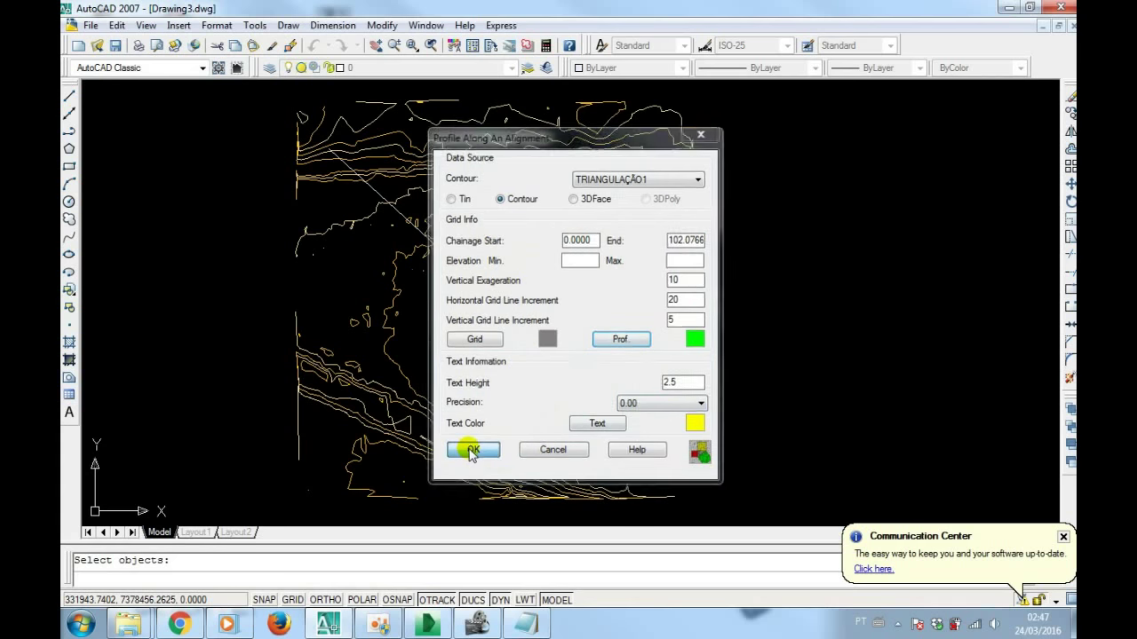
# Generate the profile from the alignment line and place it right of the contour map
pyautogui.click(453, 260)
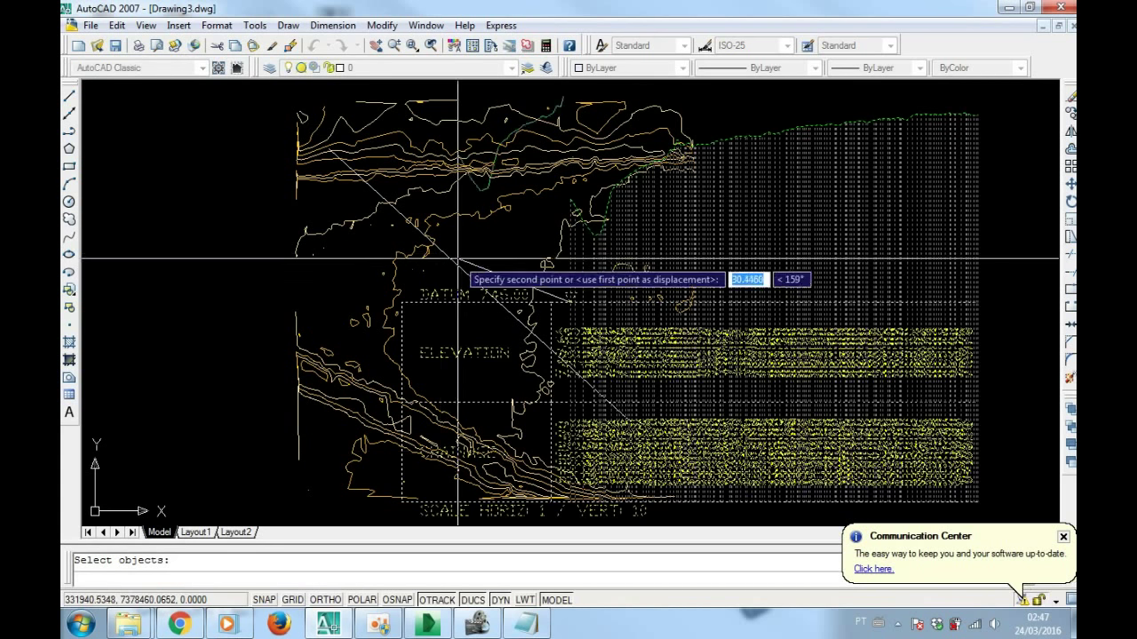
pyautogui.scroll(-3, 425, 295)
pyautogui.scroll(3, 426, 275)
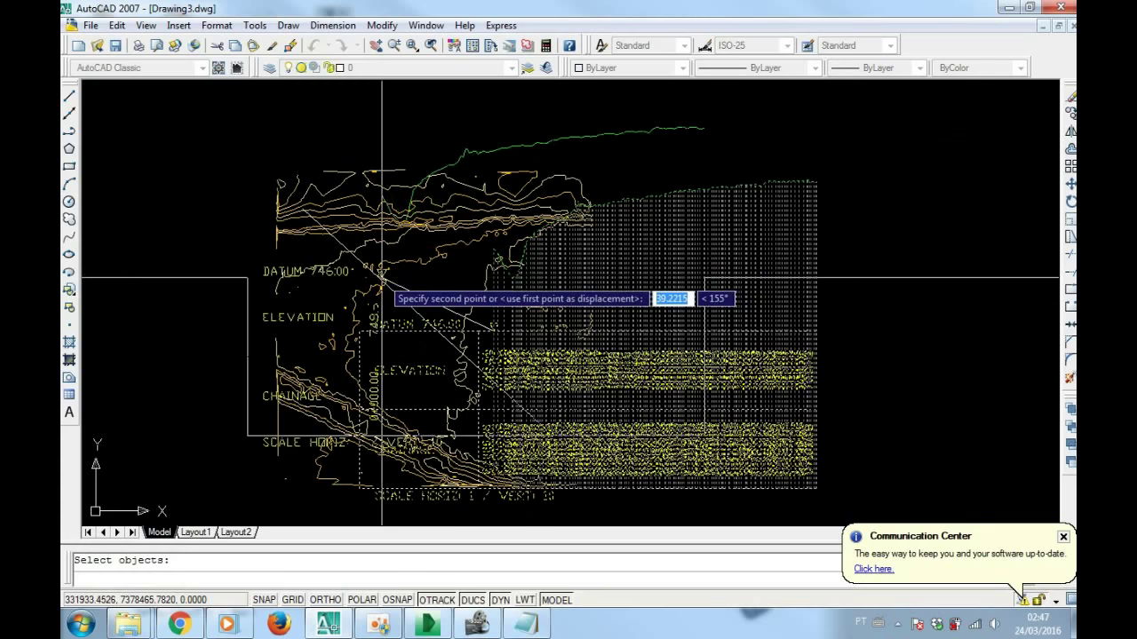
pyautogui.moveTo(387, 288); pyautogui.dragTo(317, 291, button='middle')
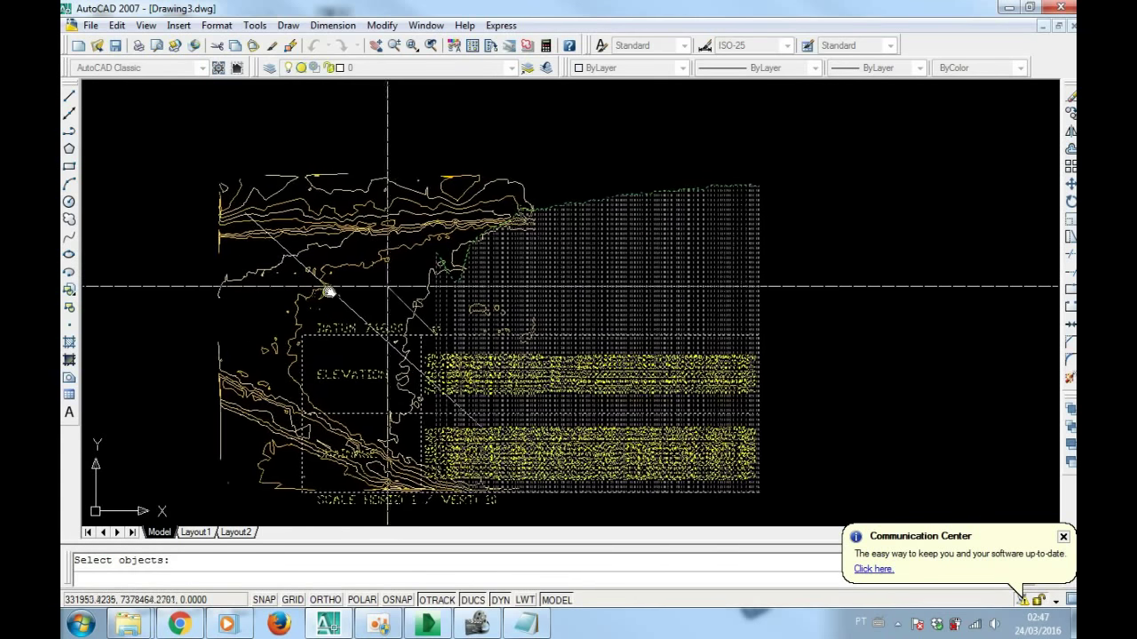
pyautogui.scroll(-2, 317, 291)
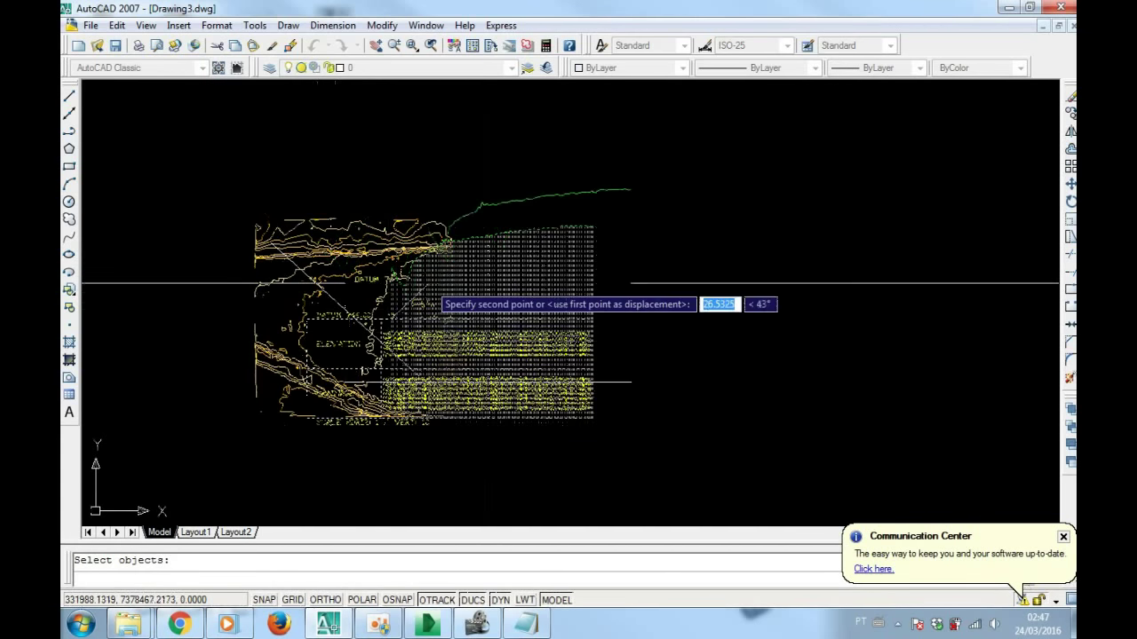
pyautogui.moveTo(771, 235); pyautogui.dragTo(522, 292, button='middle')
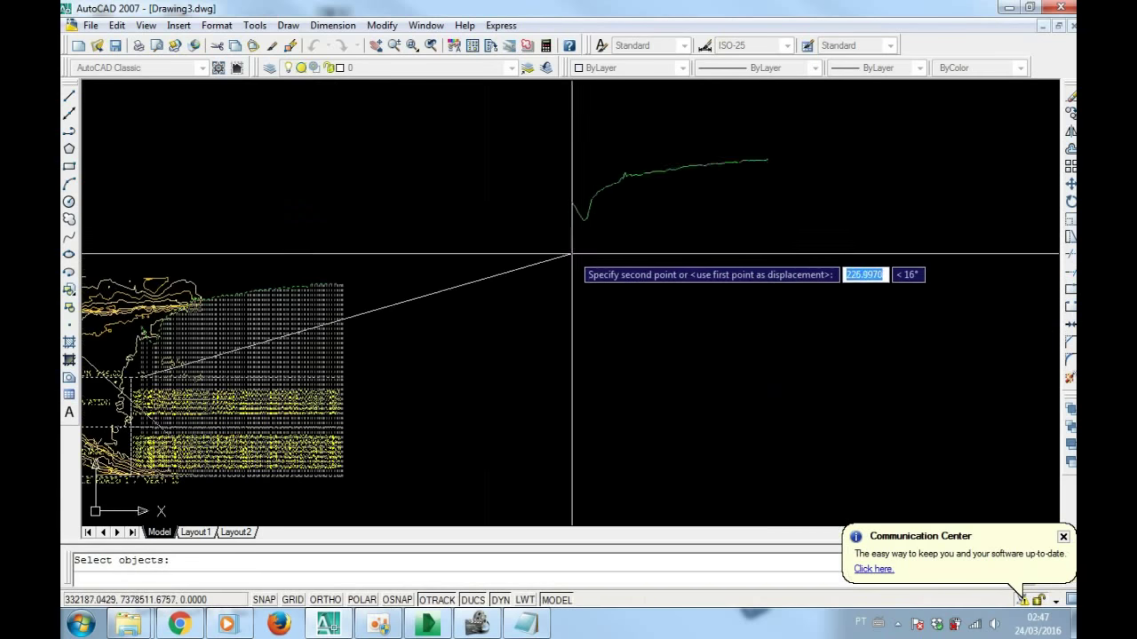
pyautogui.click(621, 238)
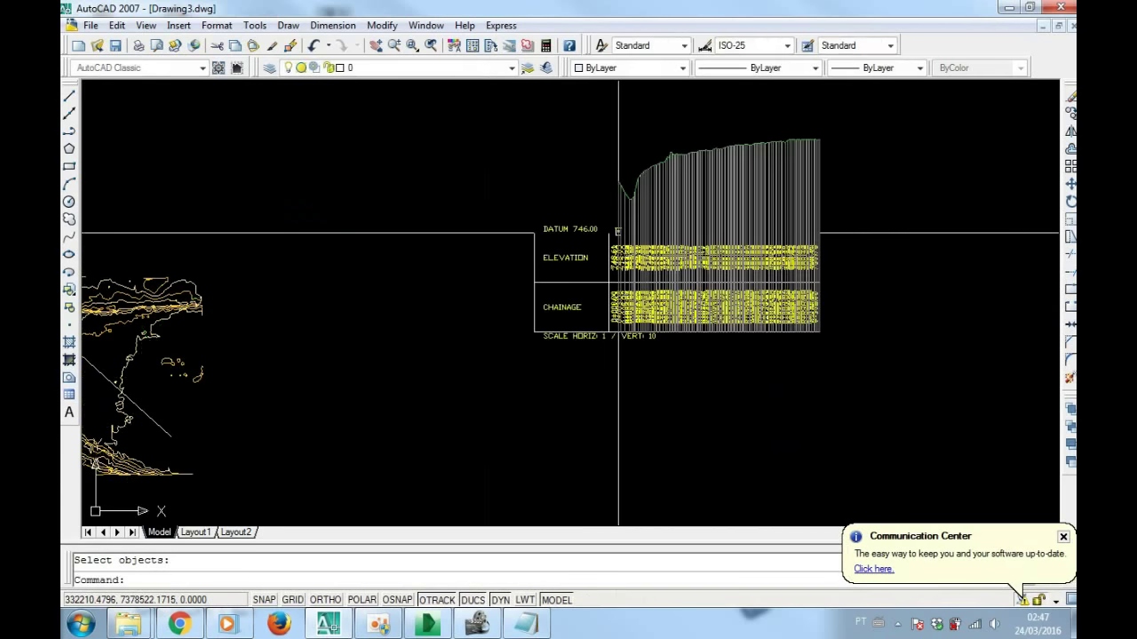
pyautogui.scroll(4, 627, 319)
pyautogui.scroll(-3, 627, 319)
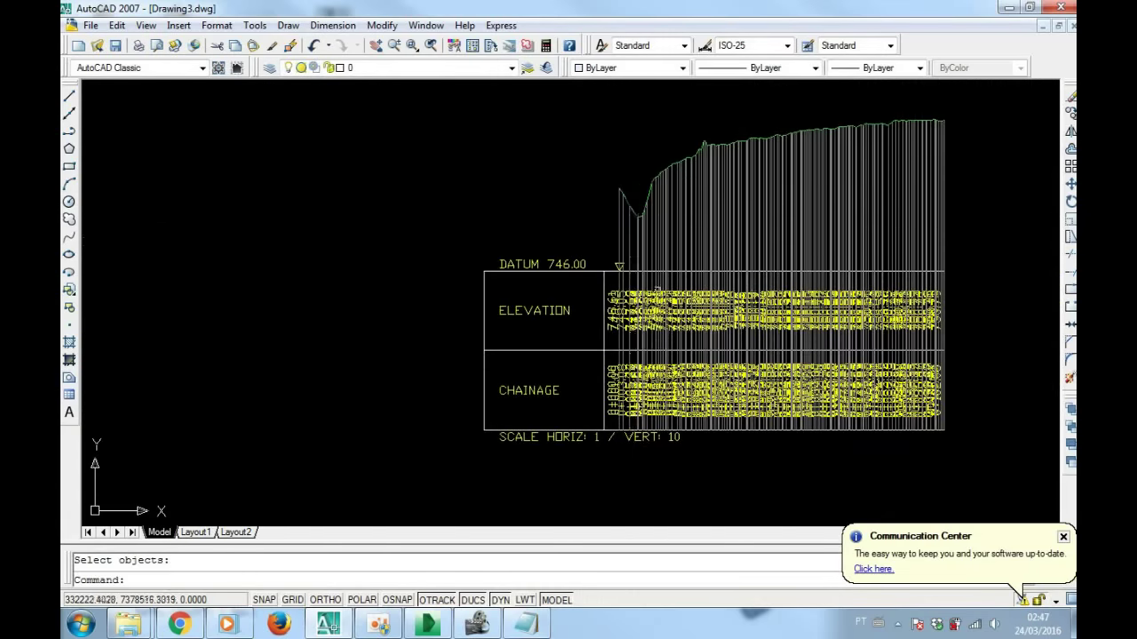
pyautogui.scroll(5, 664, 352)
pyautogui.scroll(-4, 520, 209)
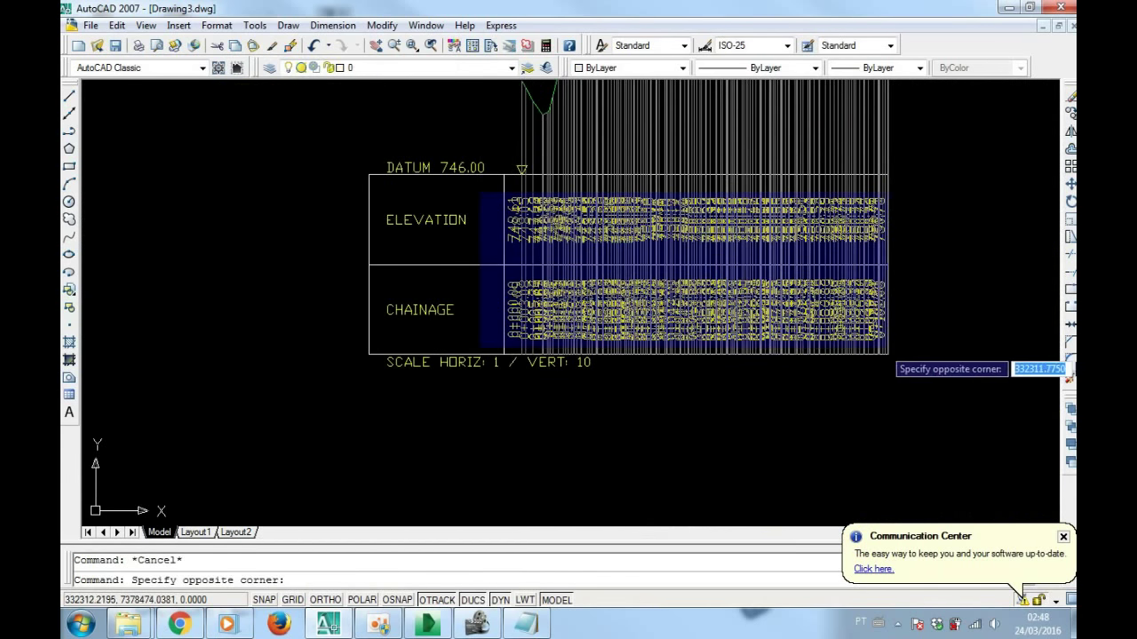
# Change the profile's chainage label text height to 0.1 in Properties
pyautogui.click(906, 351)
pyautogui.hotkey('ctrl', '1')
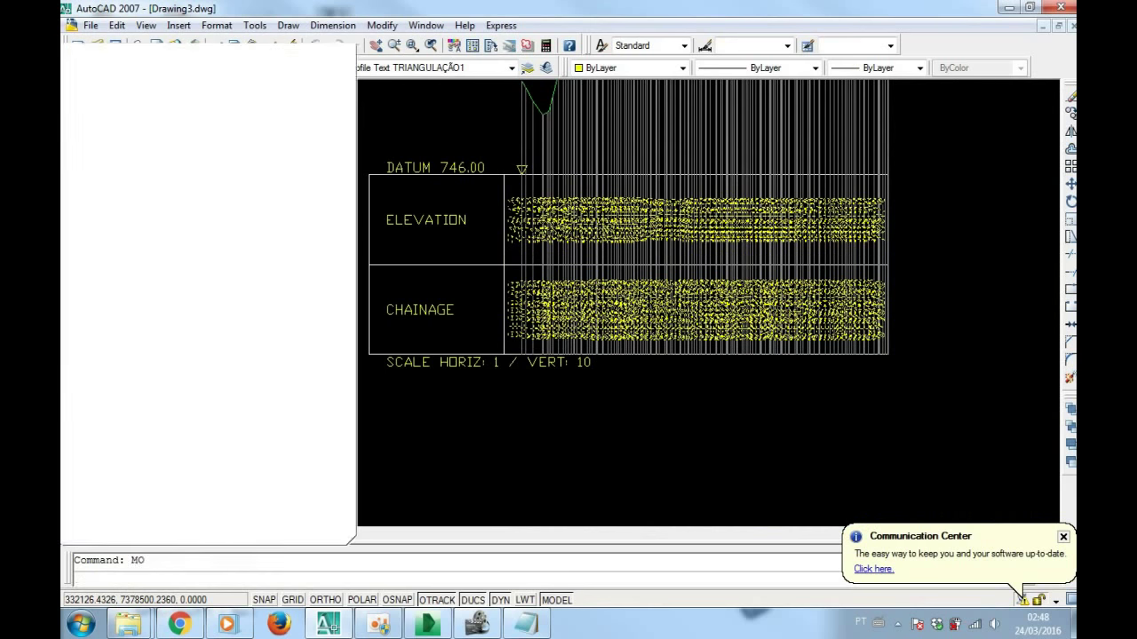
pyautogui.click(236, 379)
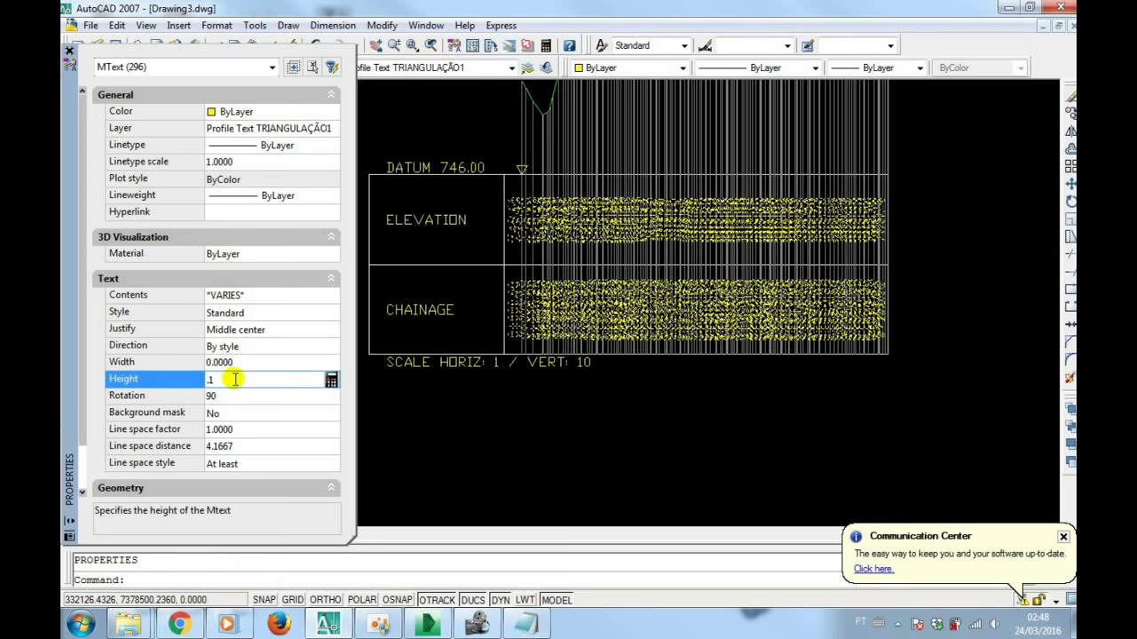
pyautogui.write('.1')
pyautogui.press('Return')
pyautogui.press('Escape')
# Zoom and pan to inspect the DATUM, ELEVATION and CHAINAGE rows and chainage labels
pyautogui.scroll(5, 569, 156)
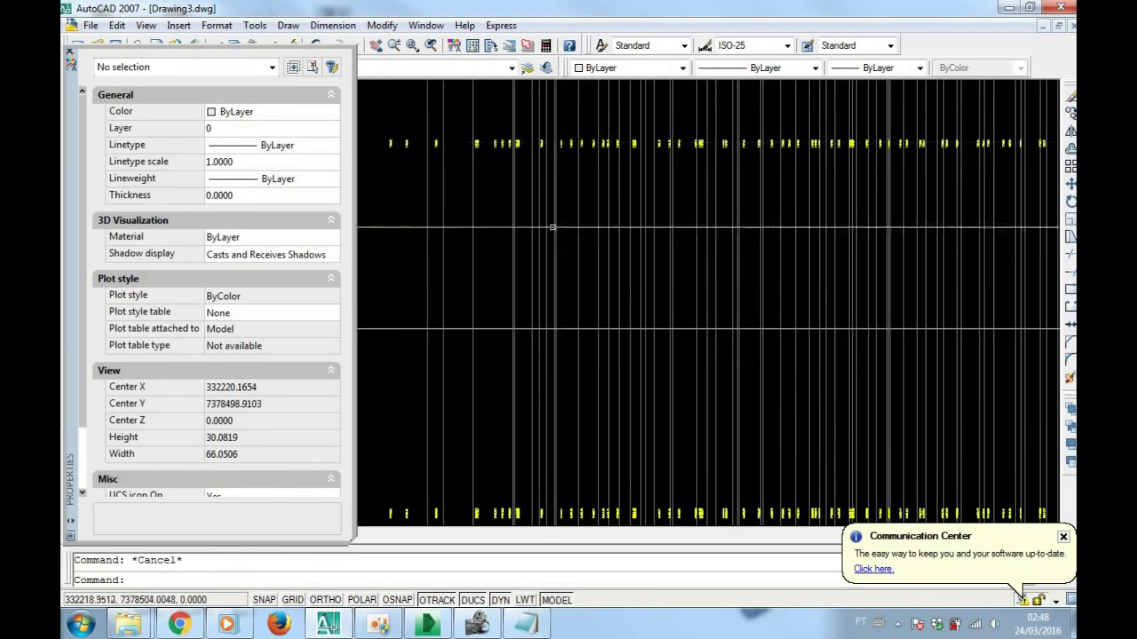
pyautogui.moveTo(569, 156); pyautogui.dragTo(568, 253, button='middle')
pyautogui.scroll(-7, 569, 244)
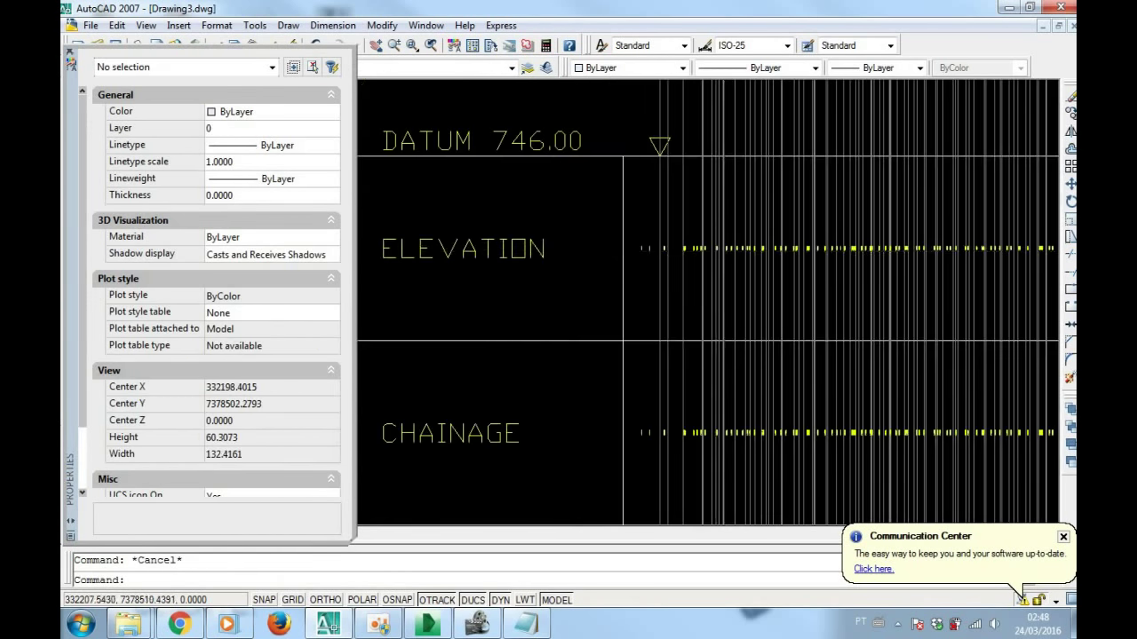
pyautogui.scroll(2, 568, 241)
pyautogui.scroll(-2, 565, 200)
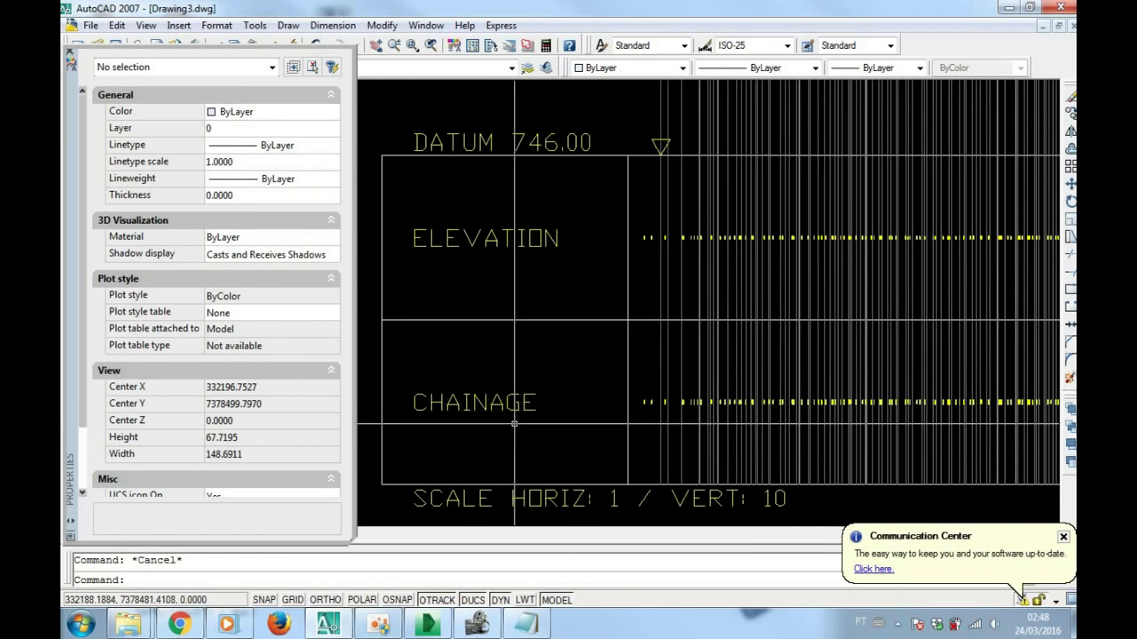
pyautogui.scroll(3, 505, 419)
pyautogui.moveTo(504, 419); pyautogui.dragTo(421, 419, button='middle')
pyautogui.scroll(3, 892, 333)
pyautogui.scroll(5, 891, 333)
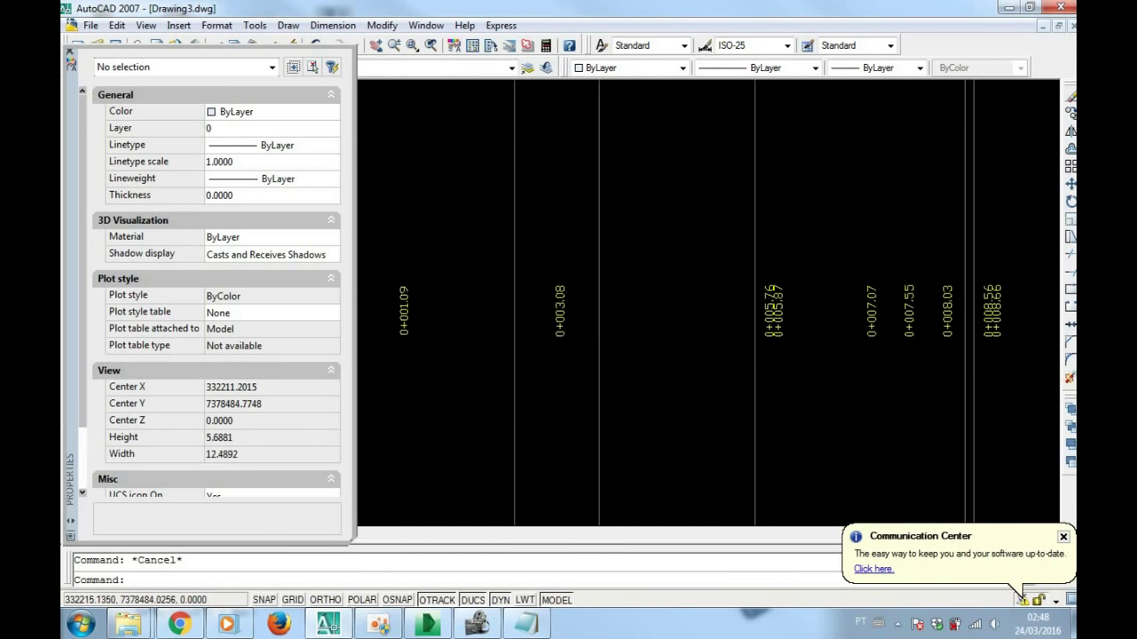
pyautogui.scroll(-8, 891, 333)
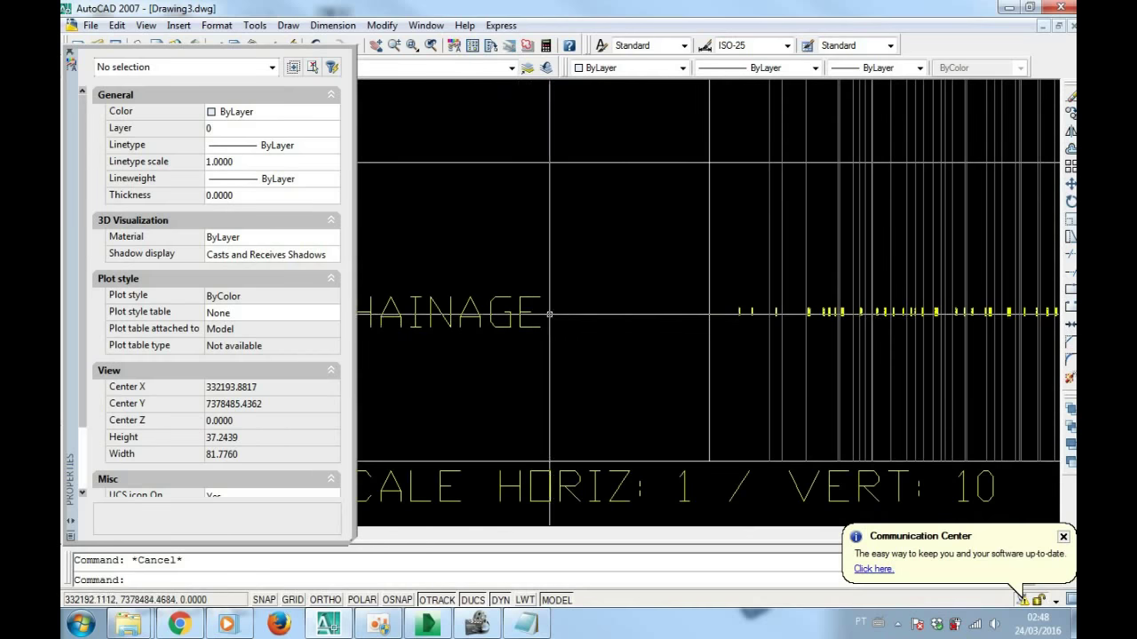
pyautogui.scroll(-1, 657, 249)
pyautogui.scroll(-2, 657, 249)
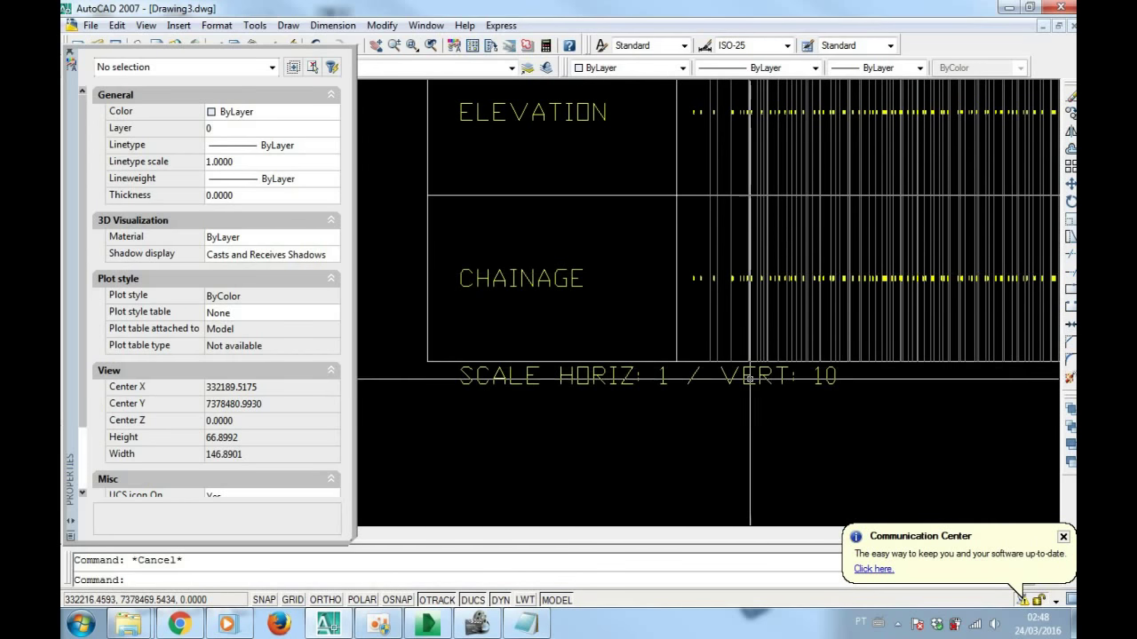
pyautogui.scroll(-7, 746, 355)
pyautogui.scroll(6, 710, 328)
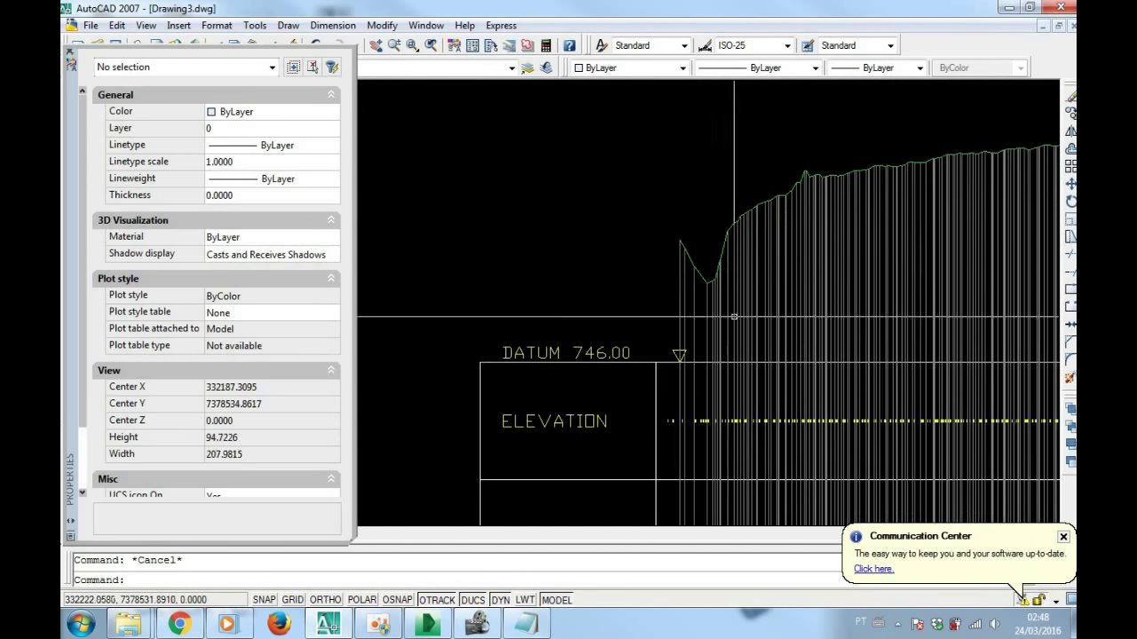
pyautogui.scroll(3, 704, 322)
pyautogui.scroll(-1, 649, 356)
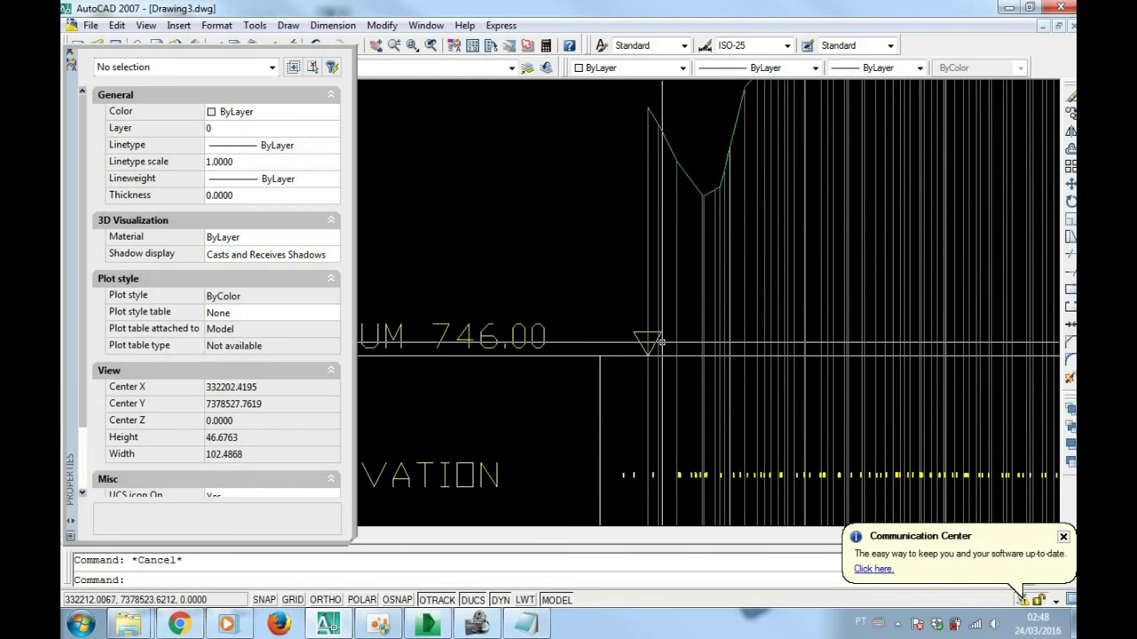
pyautogui.scroll(-3, 630, 350)
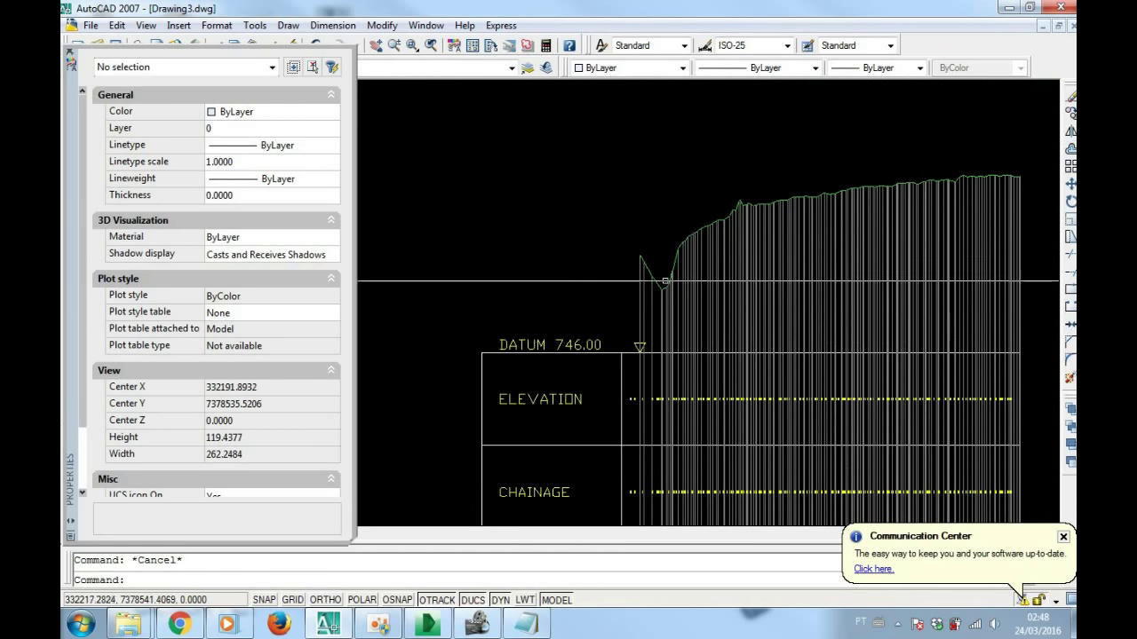
# Check a profile vertical line and the green ground polyline, then pan back to the contour map
pyautogui.click(672, 271)
pyautogui.press('Escape')
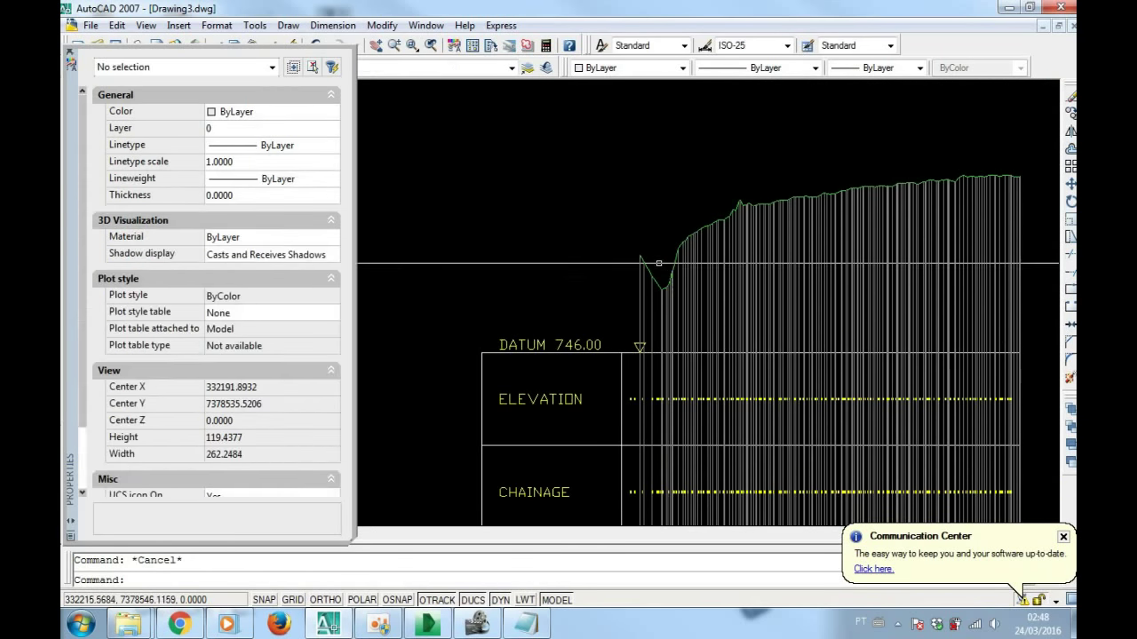
pyautogui.click(655, 267)
pyautogui.scroll(-1, 778, 262)
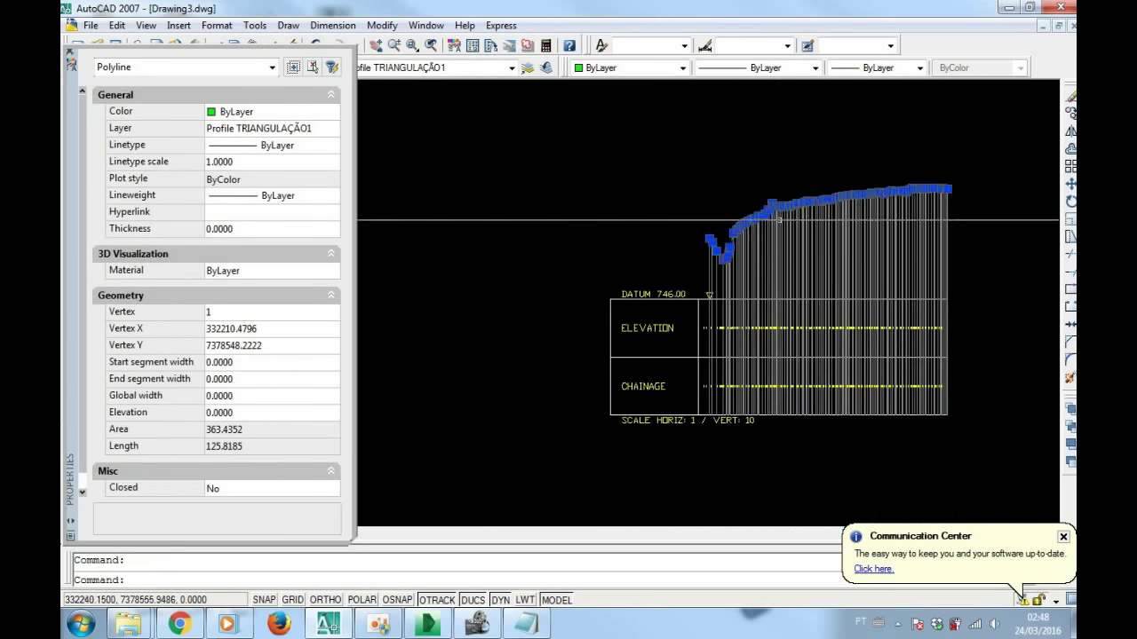
pyautogui.press('Escape')
pyautogui.scroll(3, 724, 346)
pyautogui.scroll(2, 725, 347)
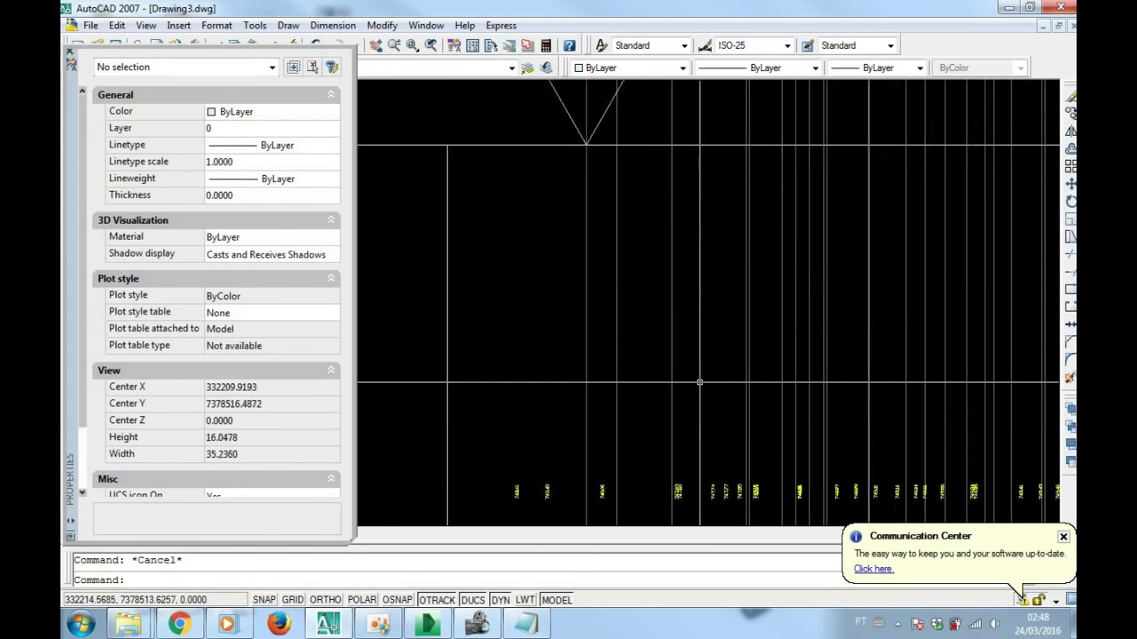
pyautogui.scroll(-6, 698, 381)
pyautogui.scroll(-2, 685, 290)
pyautogui.moveTo(574, 290); pyautogui.dragTo(634, 207, button='middle')
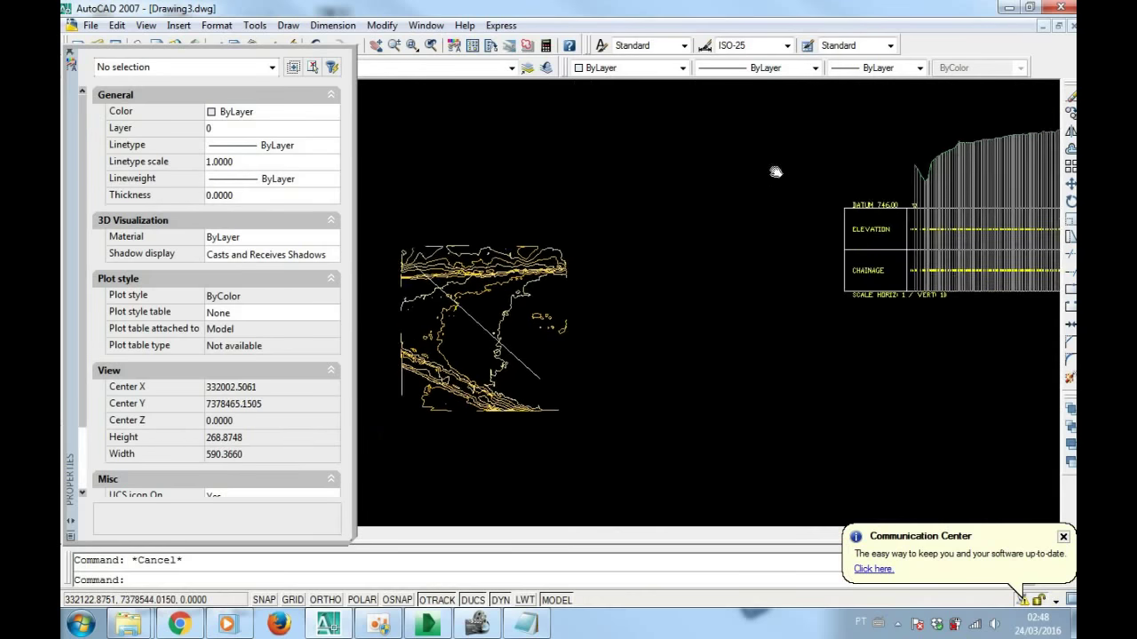
pyautogui.scroll(2, 584, 327)
pyautogui.scroll(1, 583, 327)
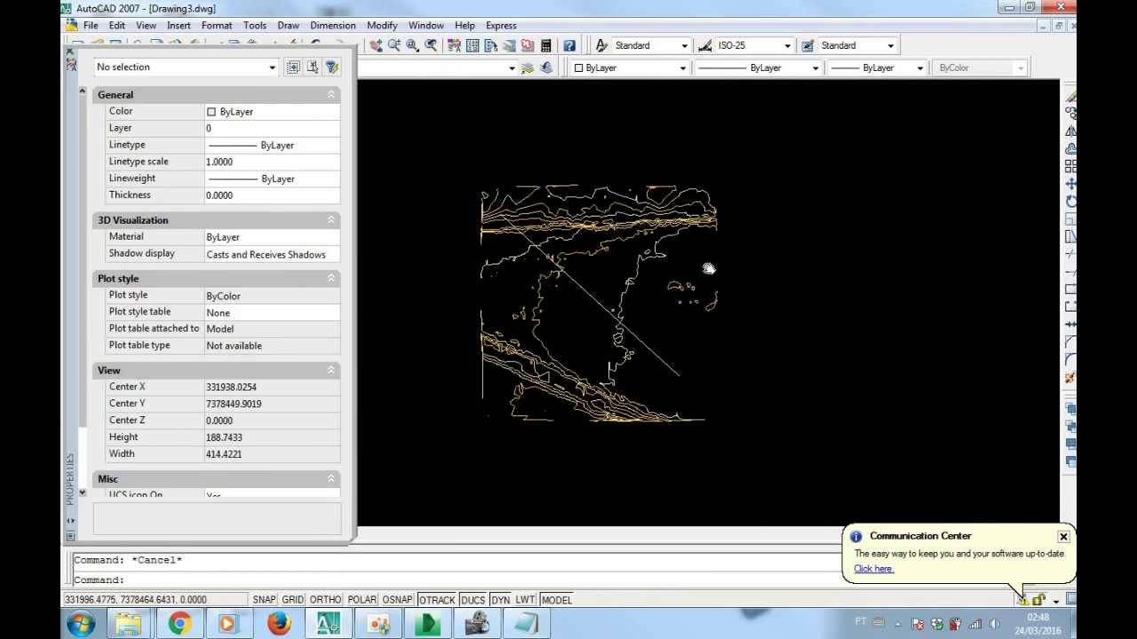
pyautogui.click(527, 621)
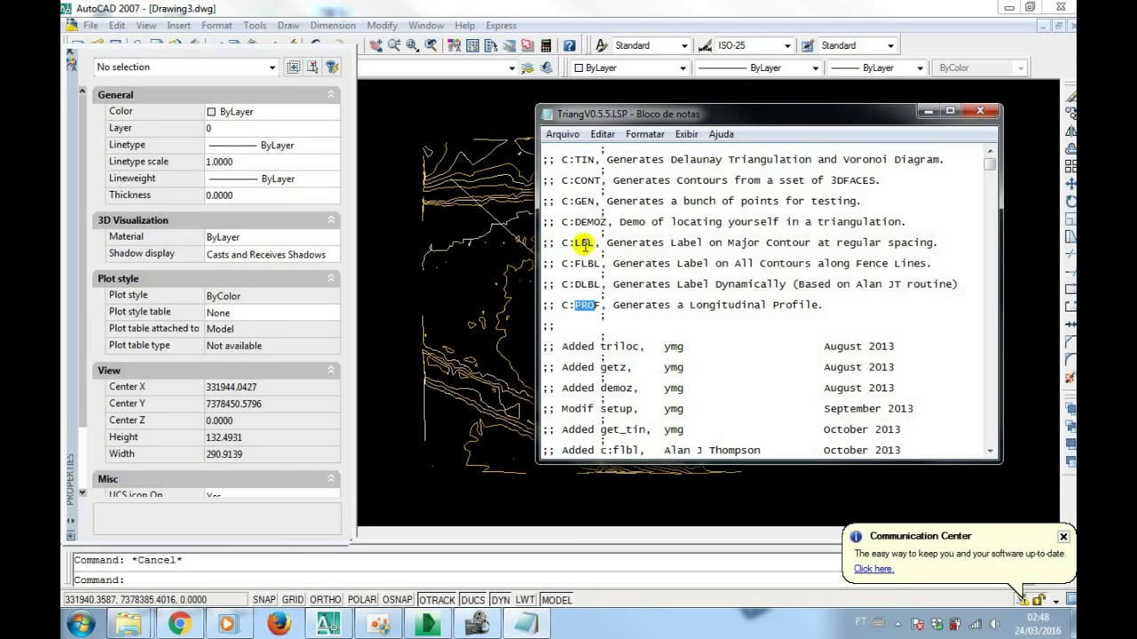
pyautogui.click(486, 253)
# Label the major contours with LBL elevations such as 748 and 750, zooming to check them
pyautogui.write('LBL')
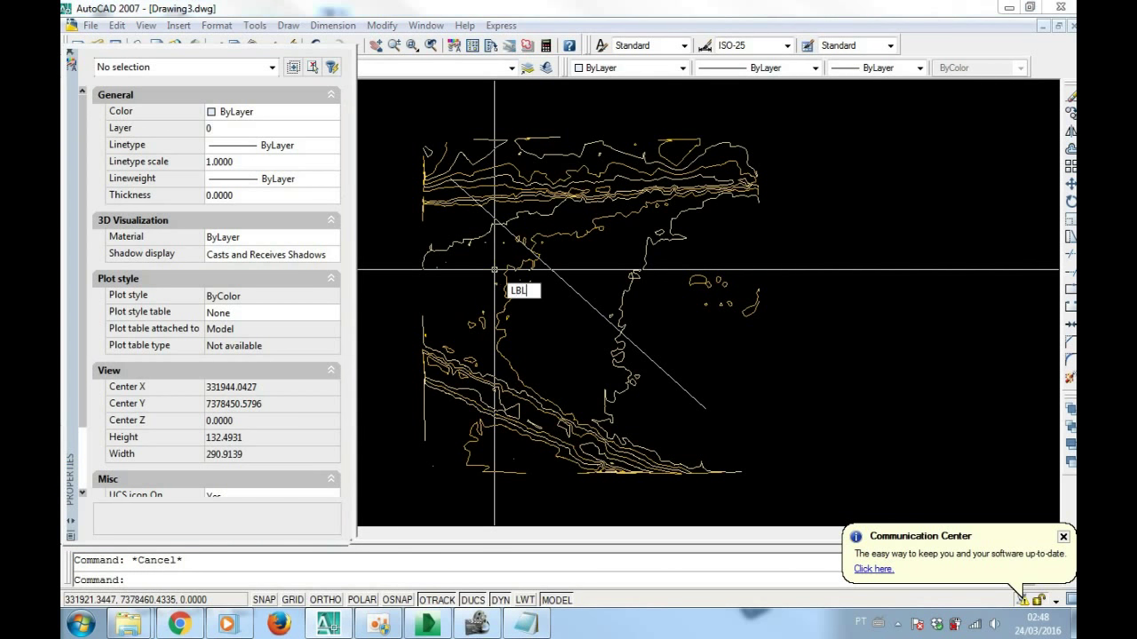
pyautogui.press('Return')
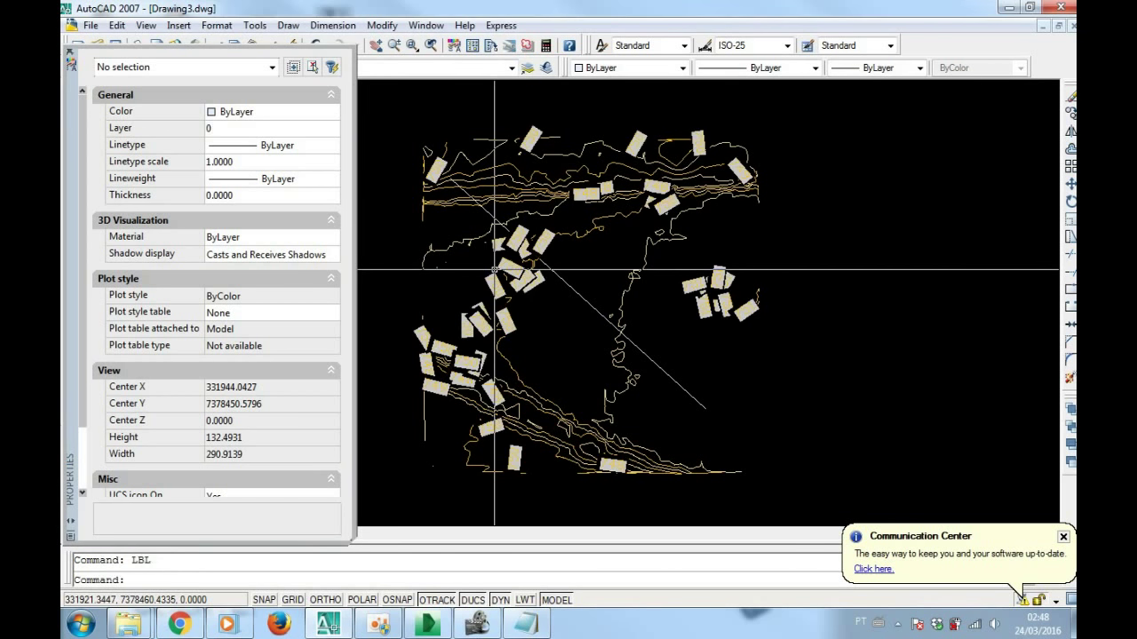
pyautogui.scroll(3, 495, 268)
pyautogui.scroll(-2, 567, 240)
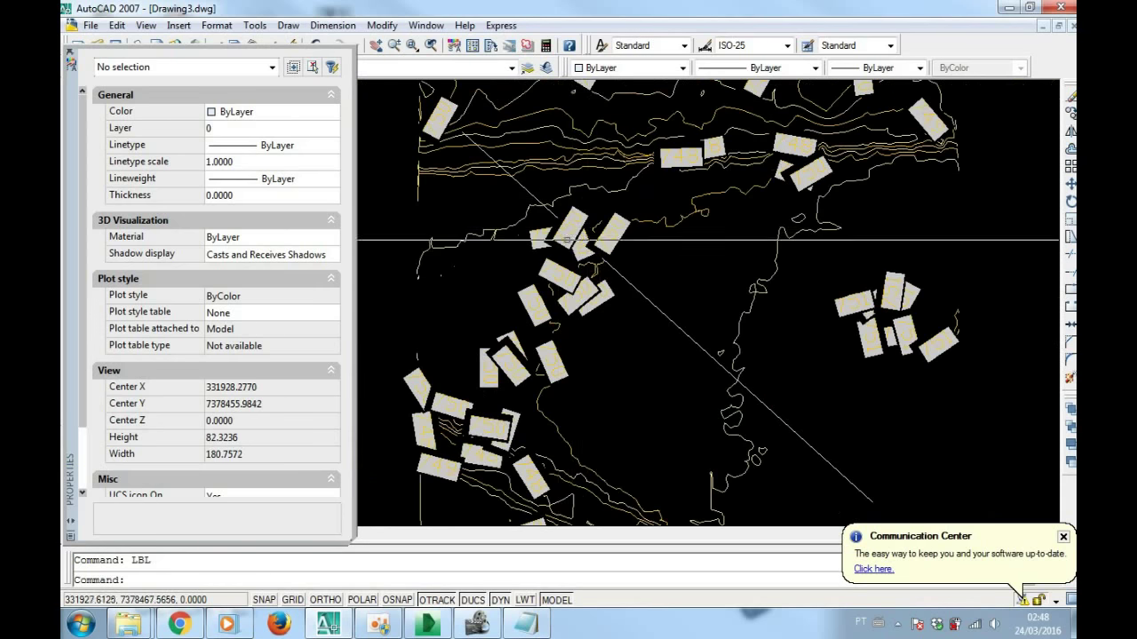
pyautogui.scroll(1, 566, 239)
pyautogui.scroll(1, 657, 236)
pyautogui.scroll(1, 756, 230)
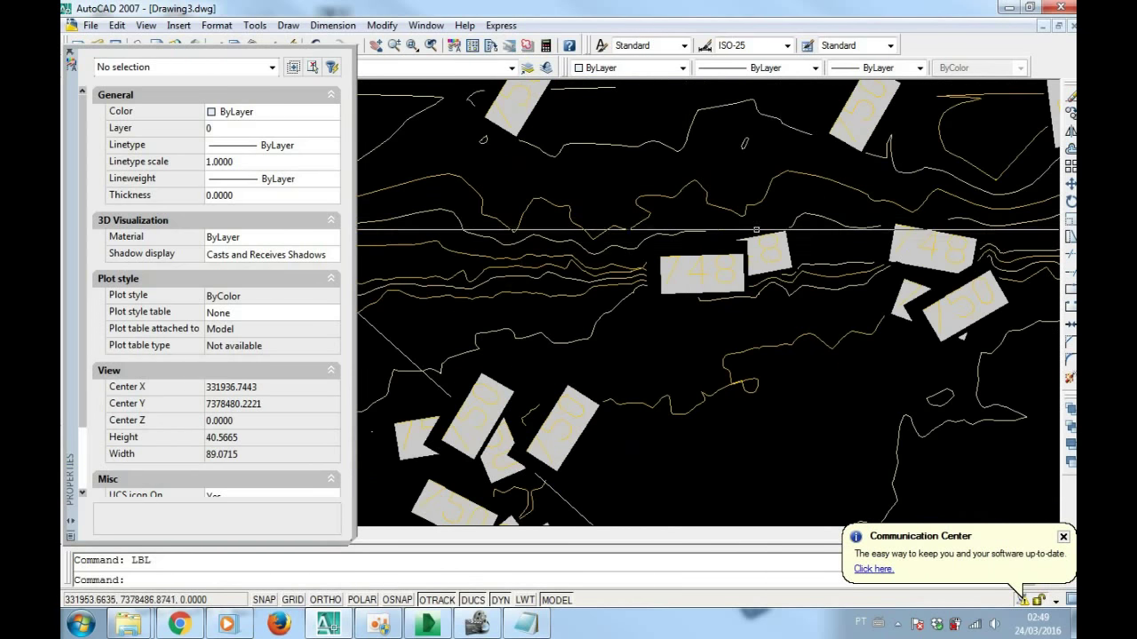
pyautogui.scroll(-4, 756, 230)
pyautogui.scroll(4, 754, 302)
pyautogui.scroll(7, 755, 295)
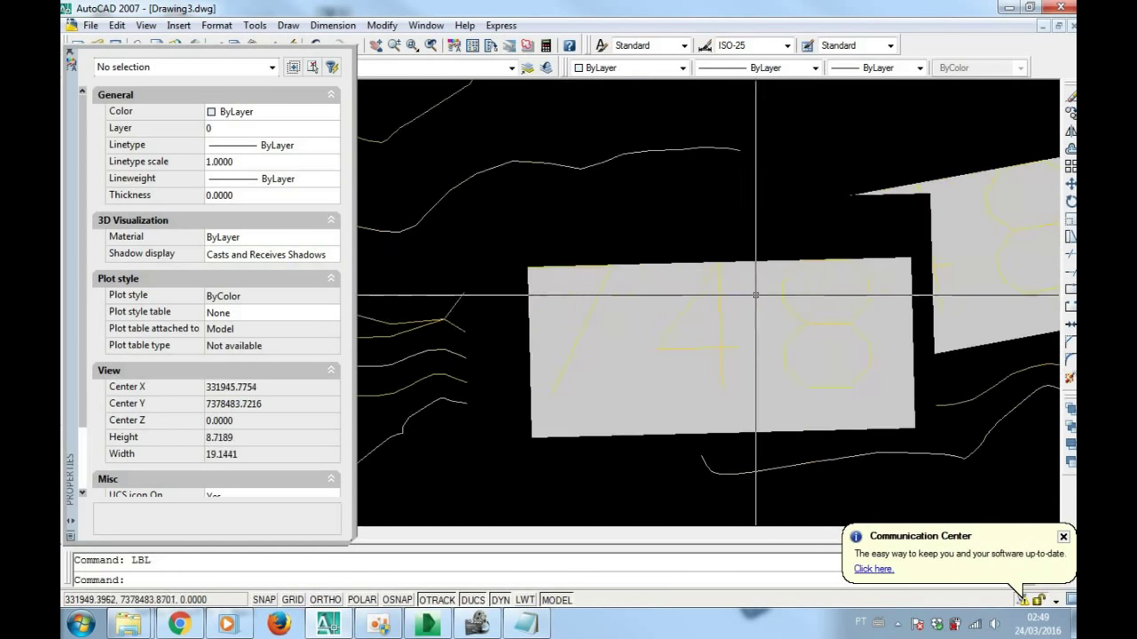
pyautogui.scroll(-6, 755, 295)
pyautogui.scroll(-2, 691, 275)
# Pick a contour label and use SSX to select all similar labels
pyautogui.scroll(-1, 697, 282)
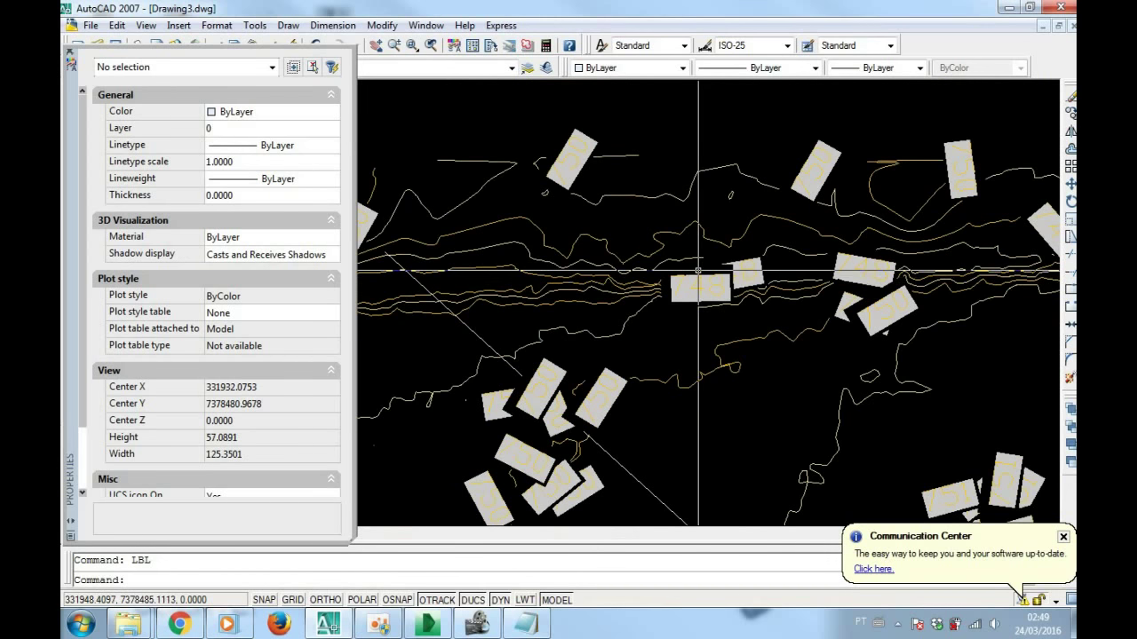
pyautogui.scroll(-5, 657, 282)
pyautogui.scroll(4, 657, 293)
pyautogui.click(662, 295)
pyautogui.rightClick(664, 294)
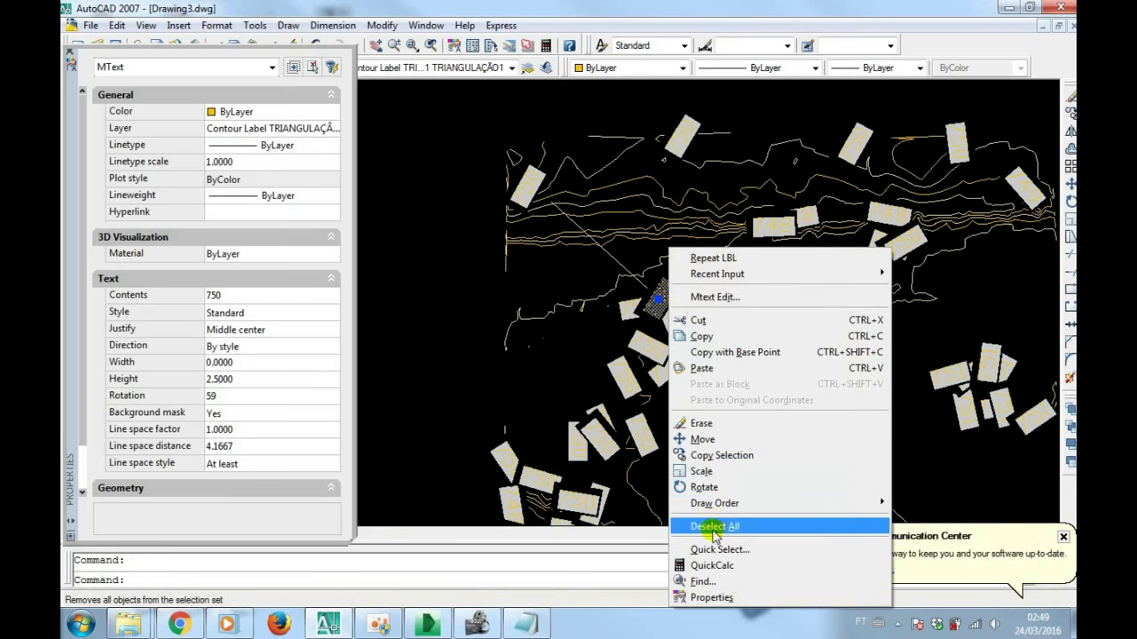
pyautogui.press('Escape')
pyautogui.write('sx')
pyautogui.press('Return')
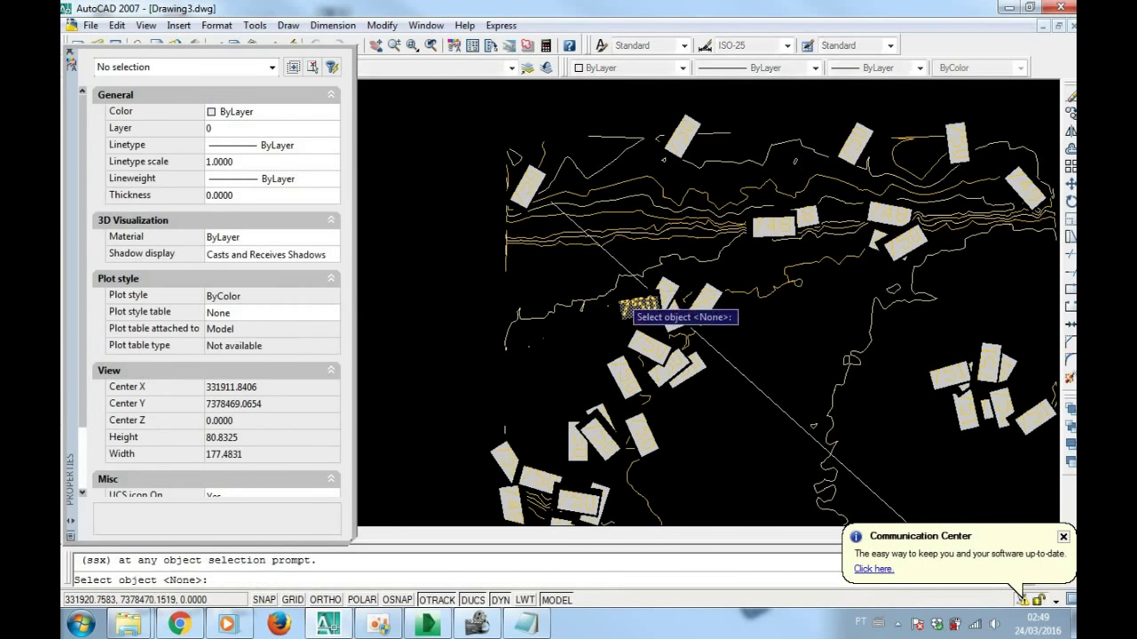
pyautogui.press('Return')
# Reselect the 82 labels as Previous and set their text height to 0.5
pyautogui.press('Return')
pyautogui.write('PSELECT')
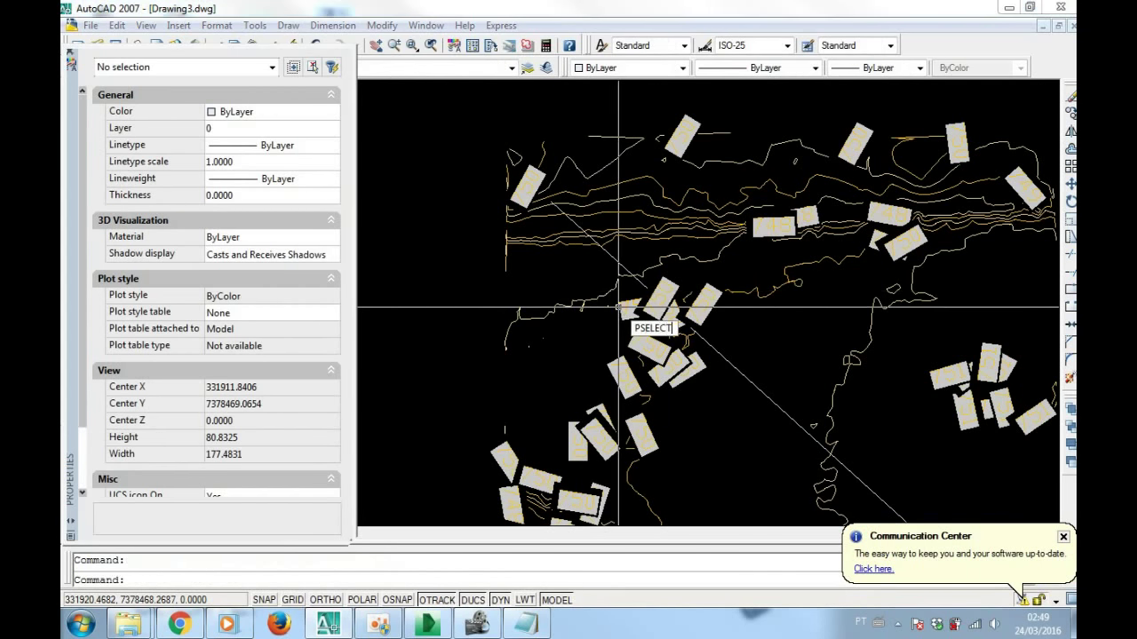
pyautogui.press('Return')
pyautogui.press('Return')
pyautogui.click(222, 379)
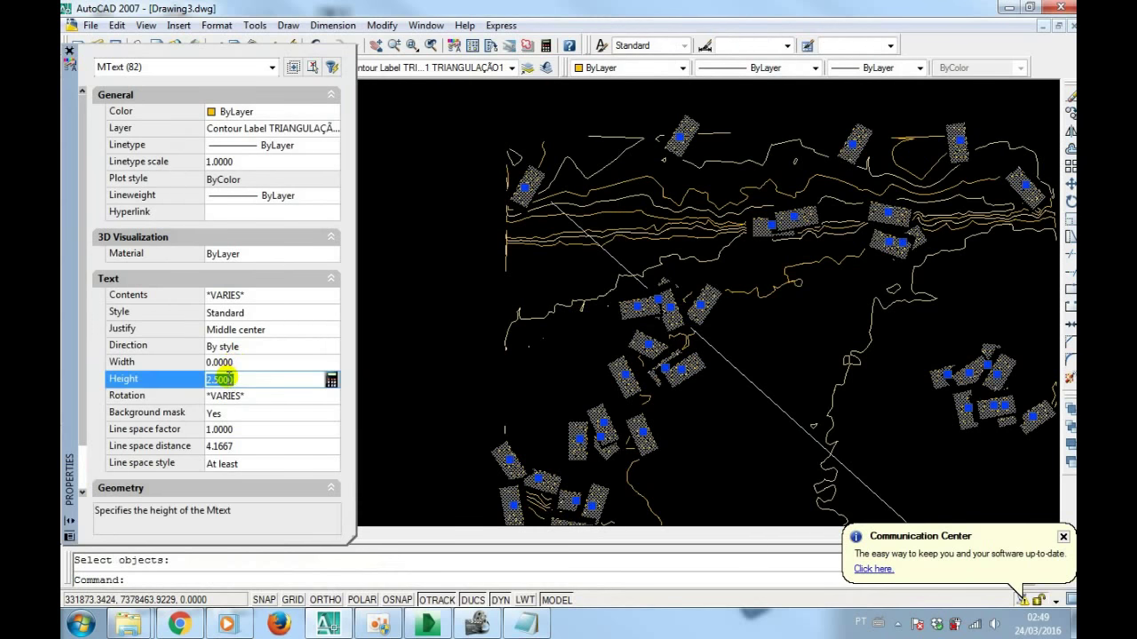
pyautogui.write('.5')
pyautogui.write('0.5000')
pyautogui.press('Return')
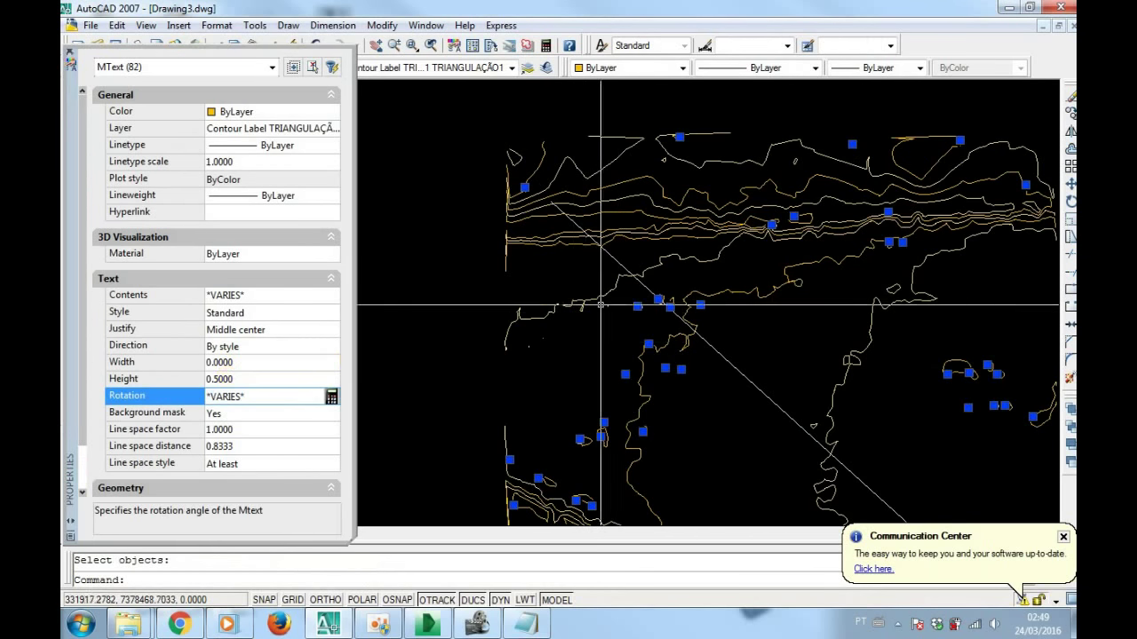
pyautogui.scroll(5, 664, 289)
pyautogui.press('Escape')
pyautogui.scroll(3, 664, 289)
pyautogui.scroll(-4, 670, 284)
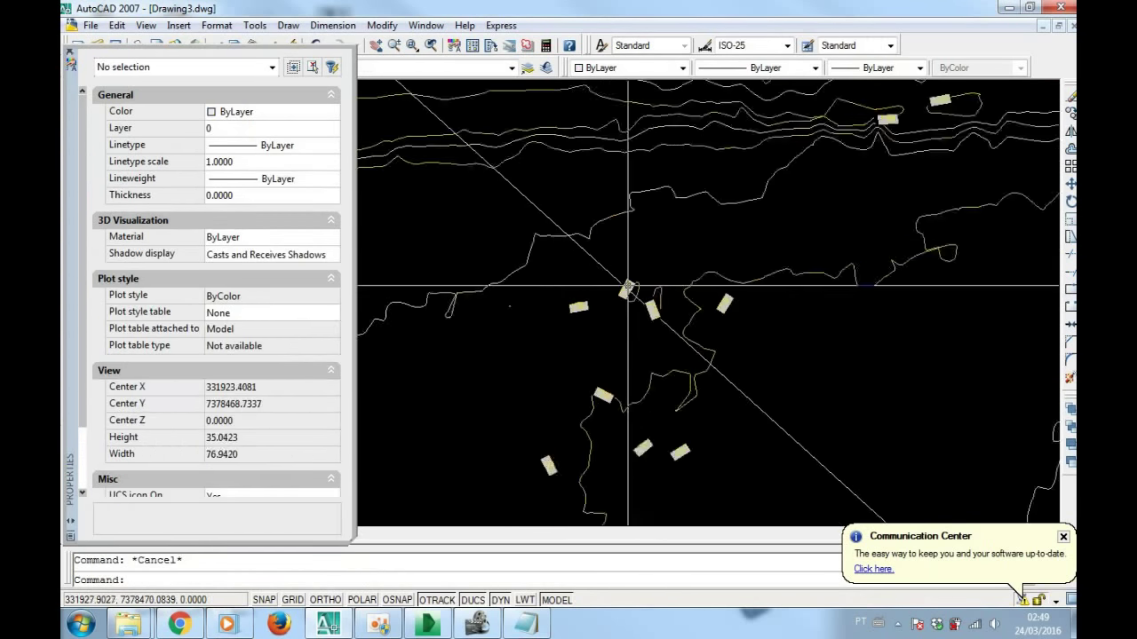
pyautogui.scroll(-4, 670, 285)
# Glance at the TriangV0.5.5.LSP listing, pan the drawing, and close the Properties palette
pyautogui.click(531, 624)
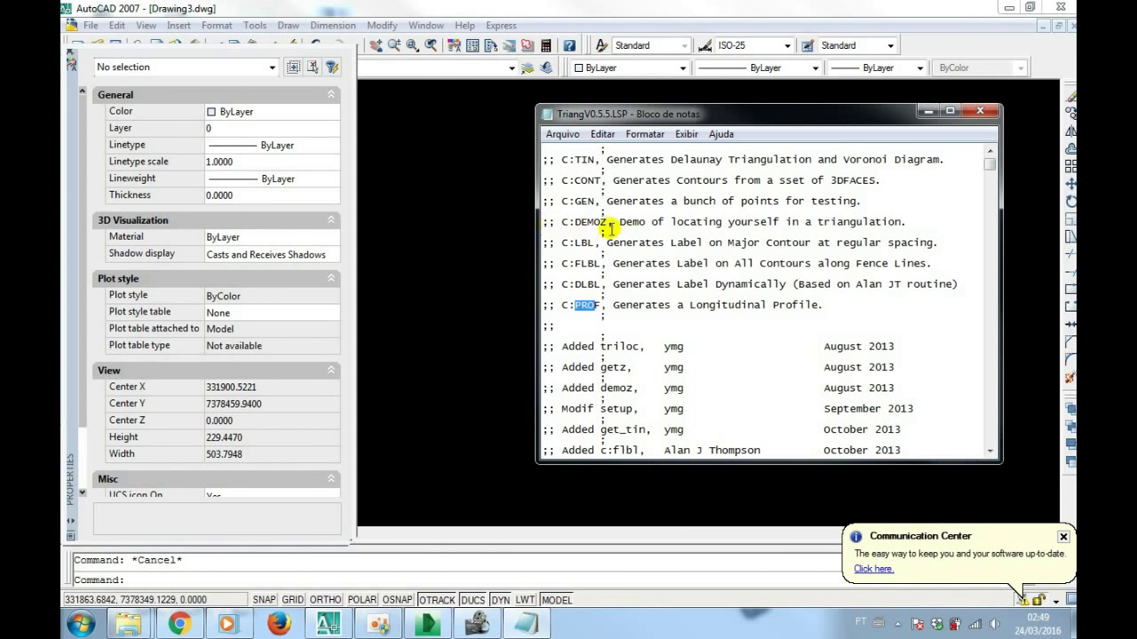
pyautogui.click(479, 258)
pyautogui.scroll(-3, 482, 248)
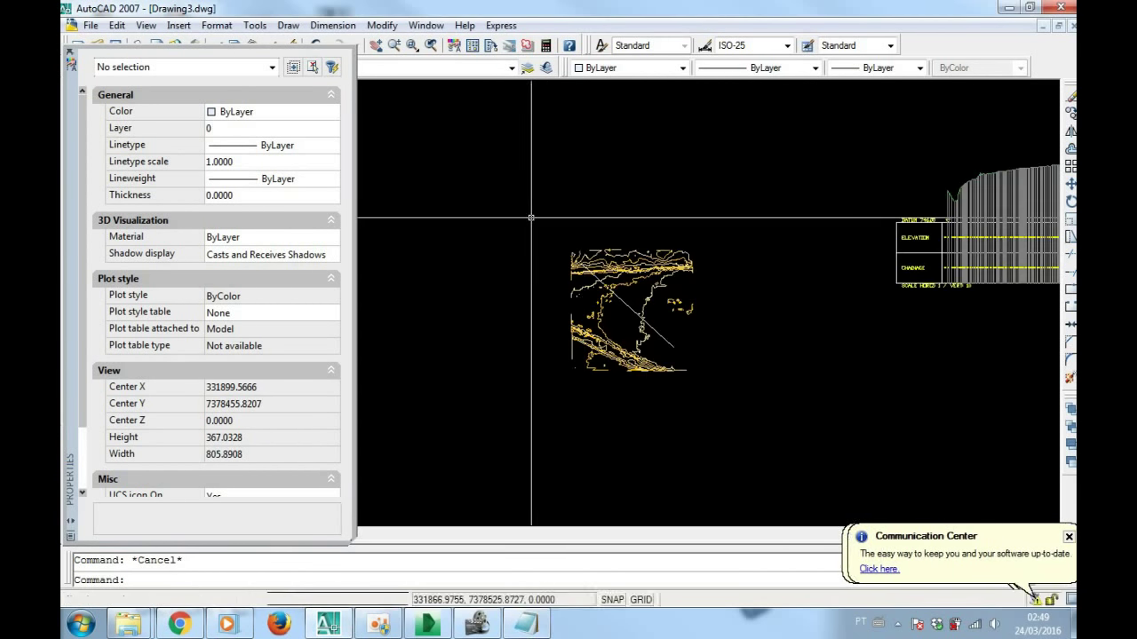
pyautogui.moveTo(571, 259); pyautogui.dragTo(456, 291, button='middle')
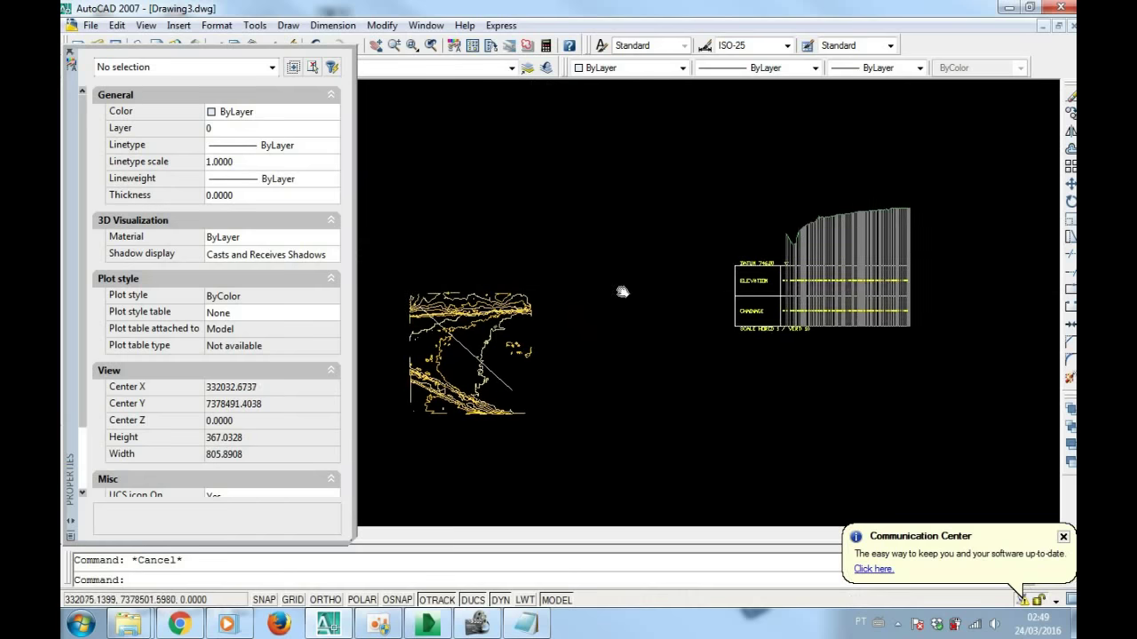
pyautogui.click(71, 55)
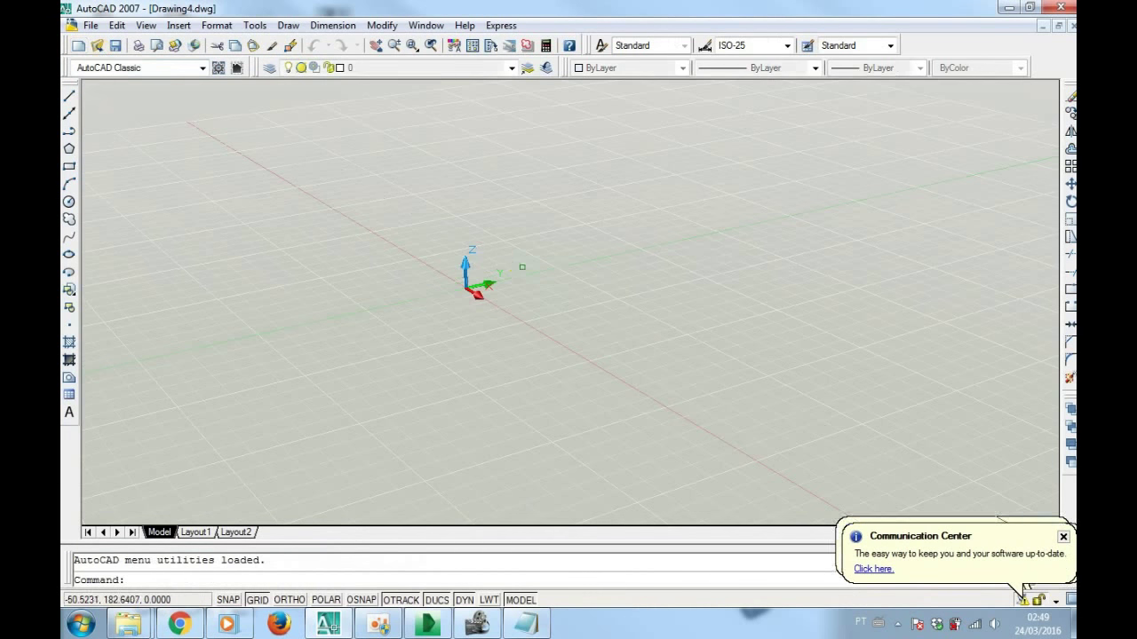
# Put Drawing4 in plan view, load TriangV0.5.5.LSP via AP, and show its command list
pyautogui.write('plan')
pyautogui.press('Return')
pyautogui.press('Return')
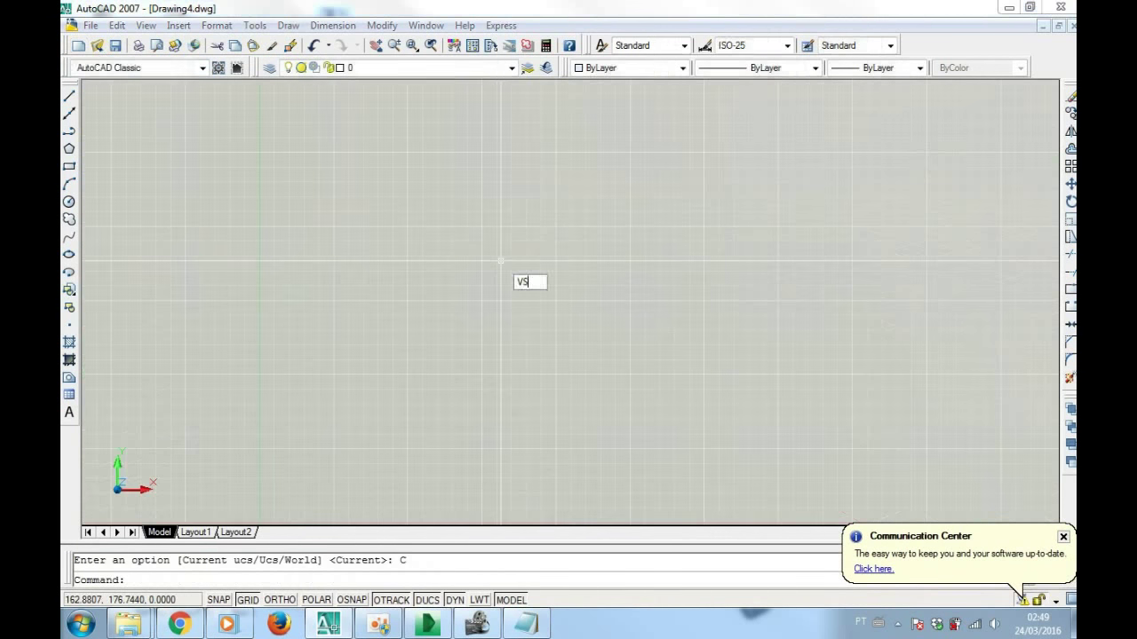
pyautogui.write('ap')
pyautogui.press('Return')
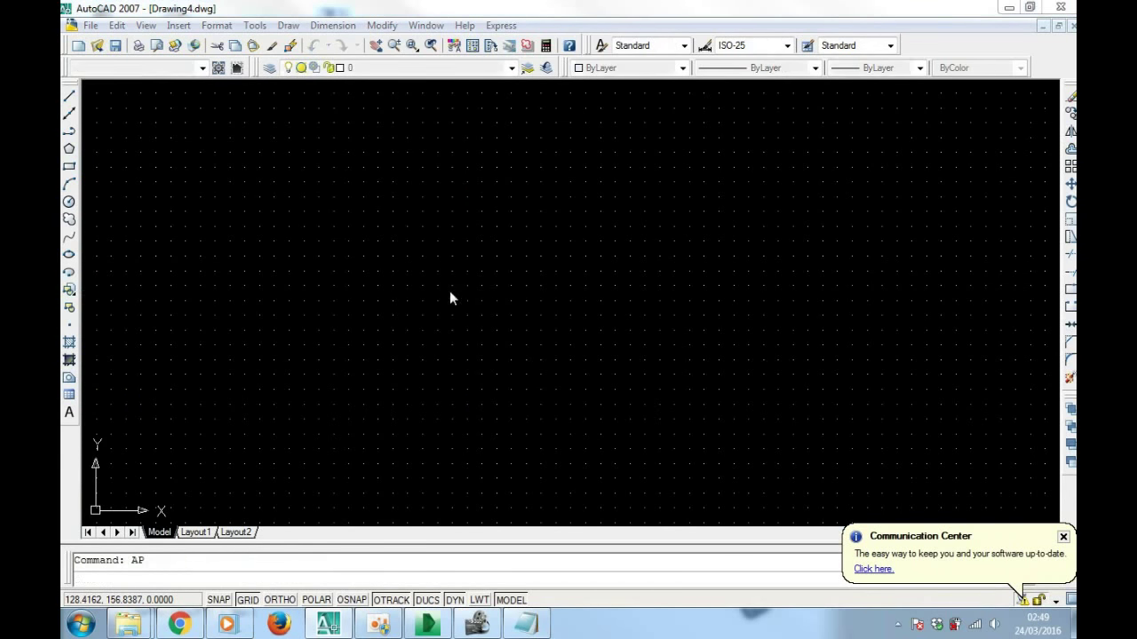
pyautogui.doubleClick(416, 235)
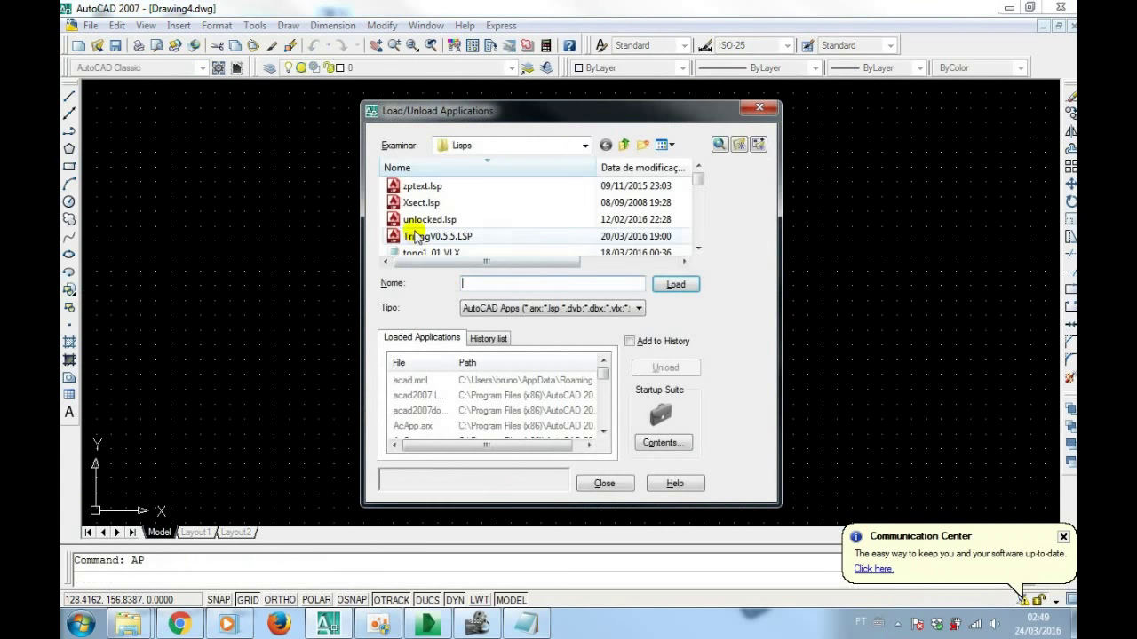
pyautogui.click(604, 484)
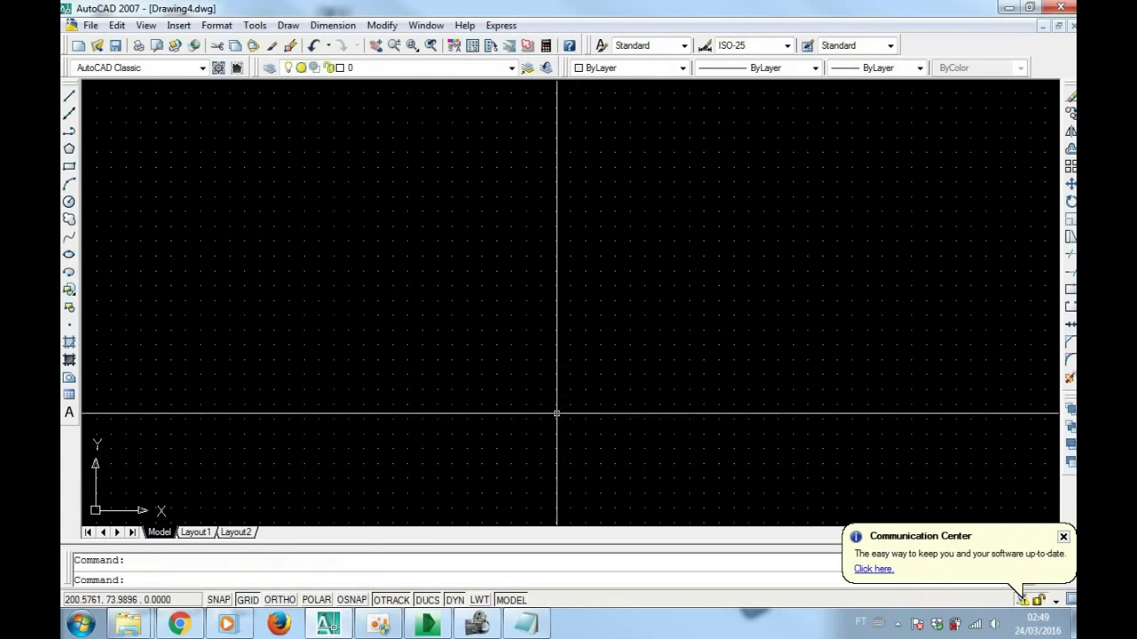
pyautogui.click(569, 628)
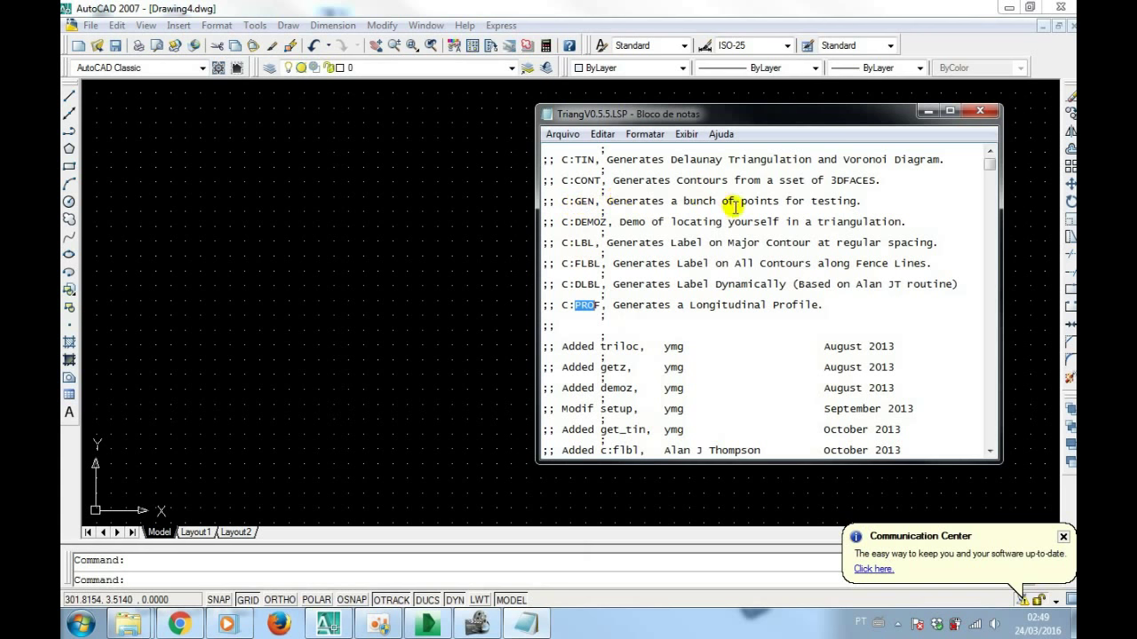
# Generate 100 random test points in the drawing with the GEN command
pyautogui.click(927, 112)
pyautogui.write('GEN')
pyautogui.press('Return')
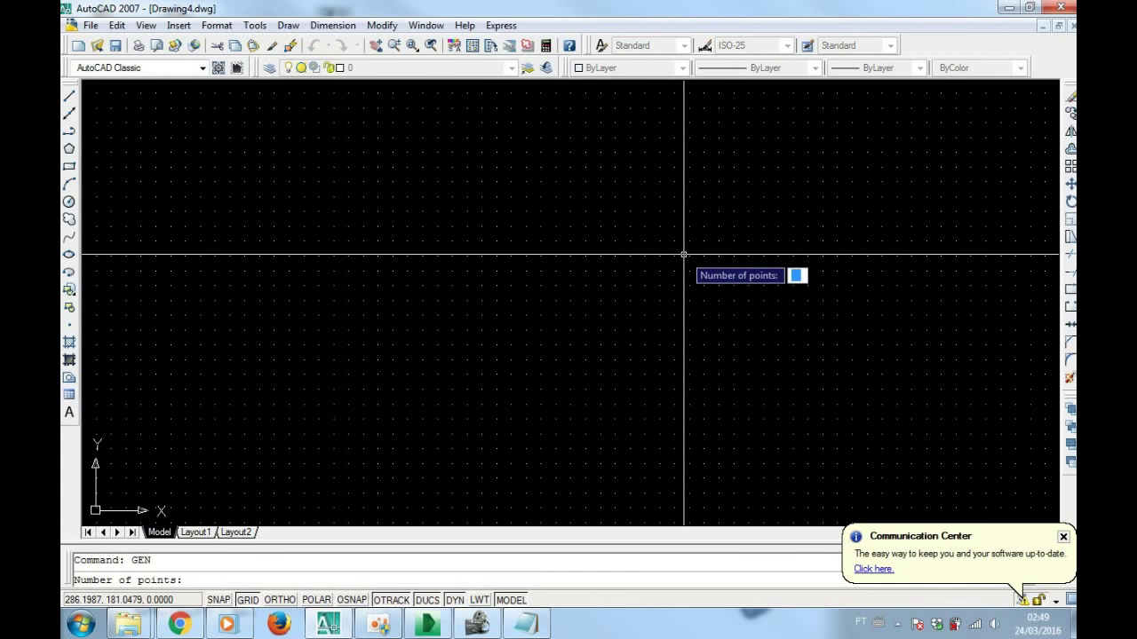
pyautogui.write('100')
pyautogui.press('Return')
# Zoom to the scattered points and bring up the Triangulation dialog for TIN1
pyautogui.scroll(3, 684, 255)
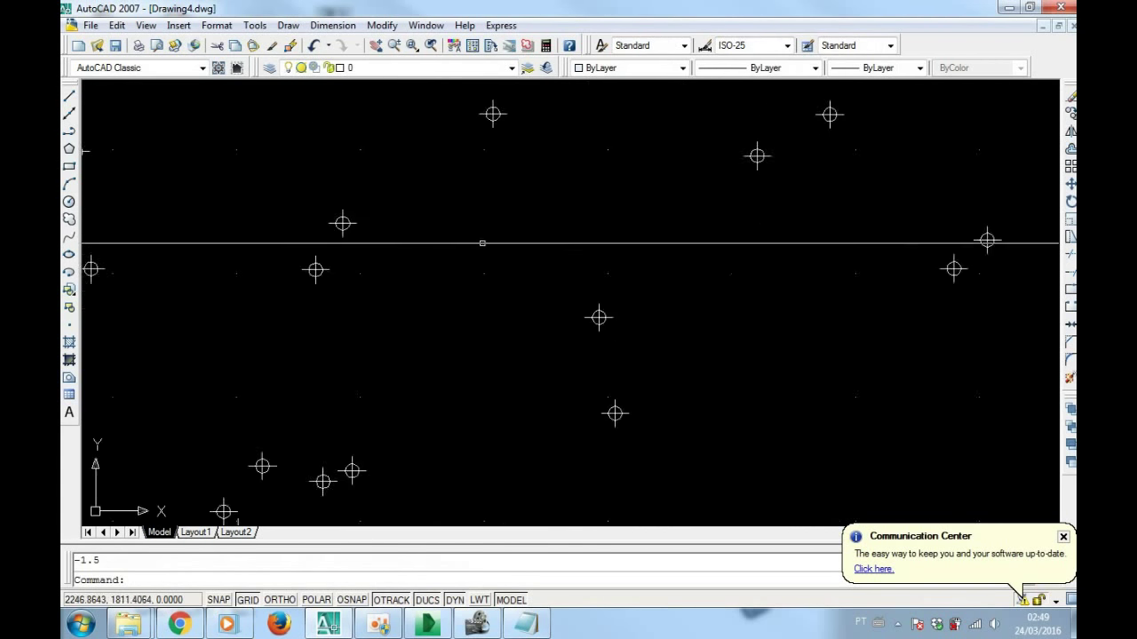
pyautogui.scroll(-5, 482, 241)
pyautogui.scroll(2, 456, 240)
pyautogui.scroll(1, 459, 246)
pyautogui.write('TIN')
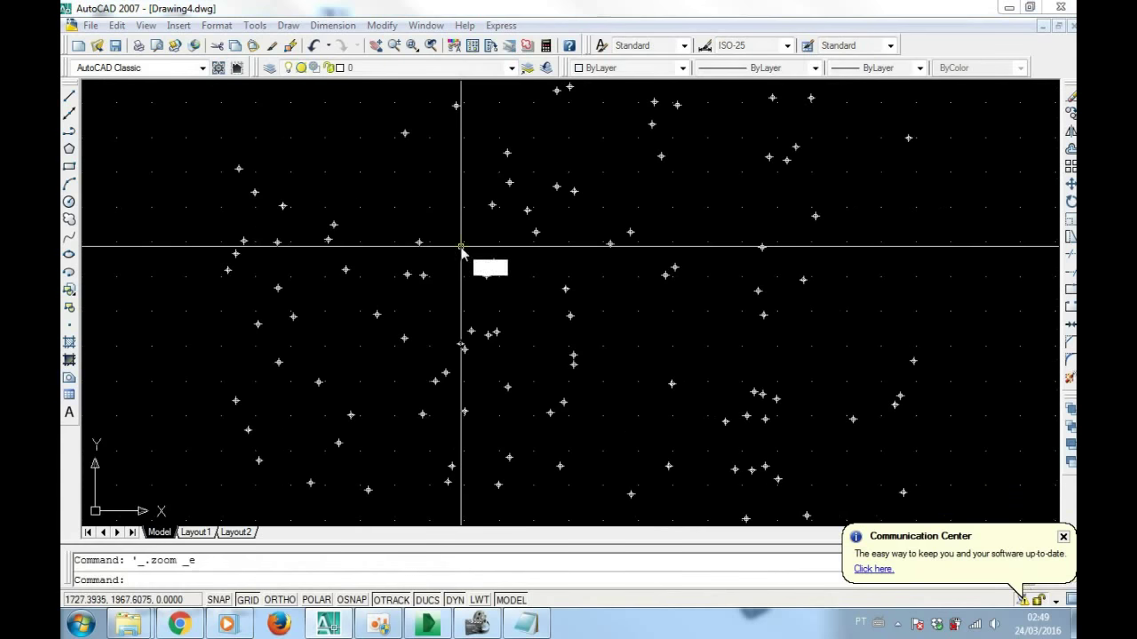
pyautogui.press('Return')
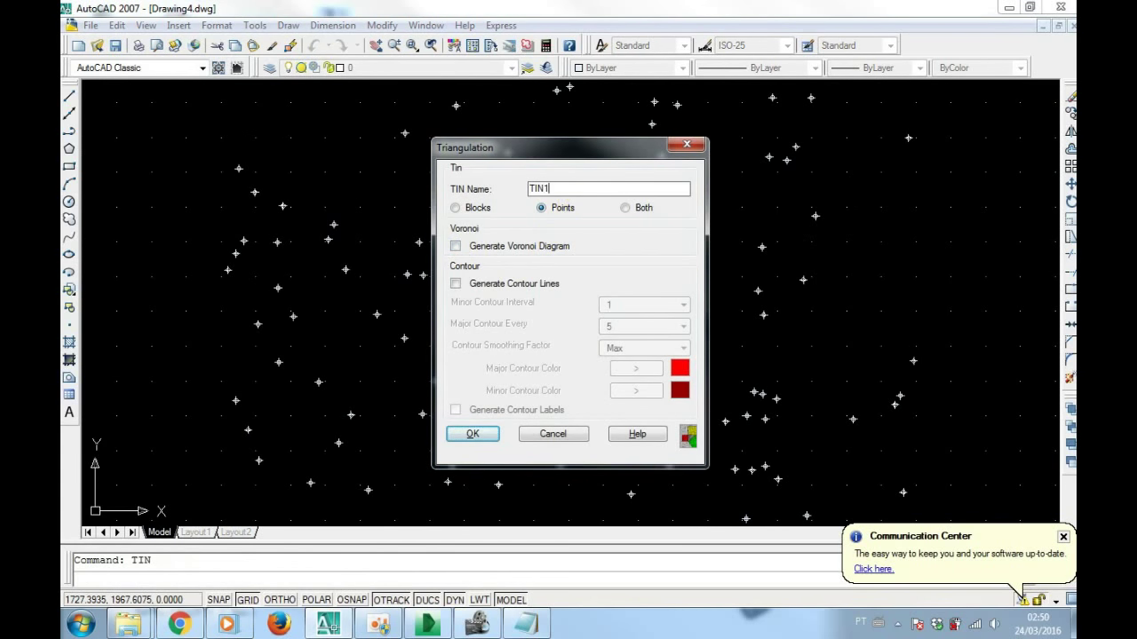
# Triangulate all 100 window-selected points as TIN1 with contour lines enabled, giving red contours
pyautogui.click(457, 283)
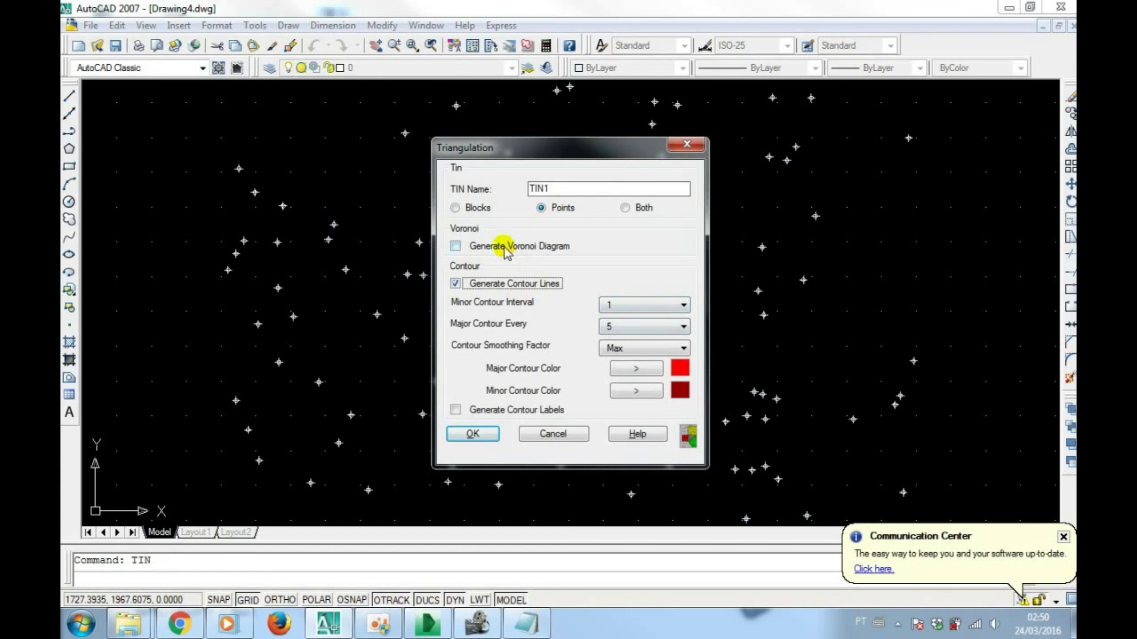
pyautogui.click(478, 436)
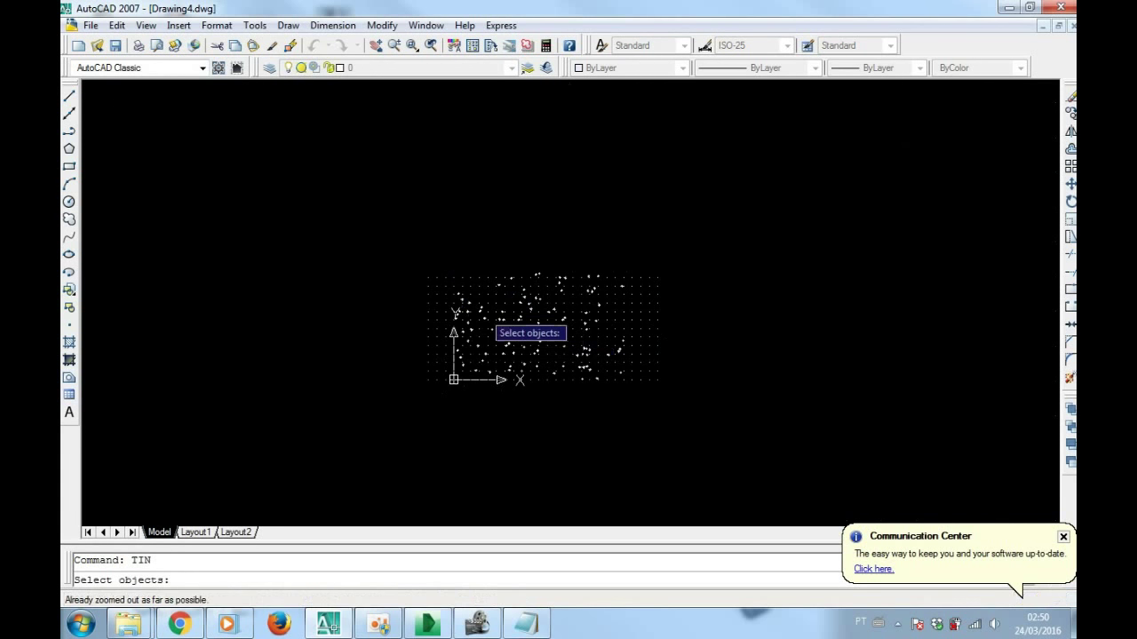
pyautogui.click(392, 241)
pyautogui.click(721, 421)
pyautogui.press('Return')
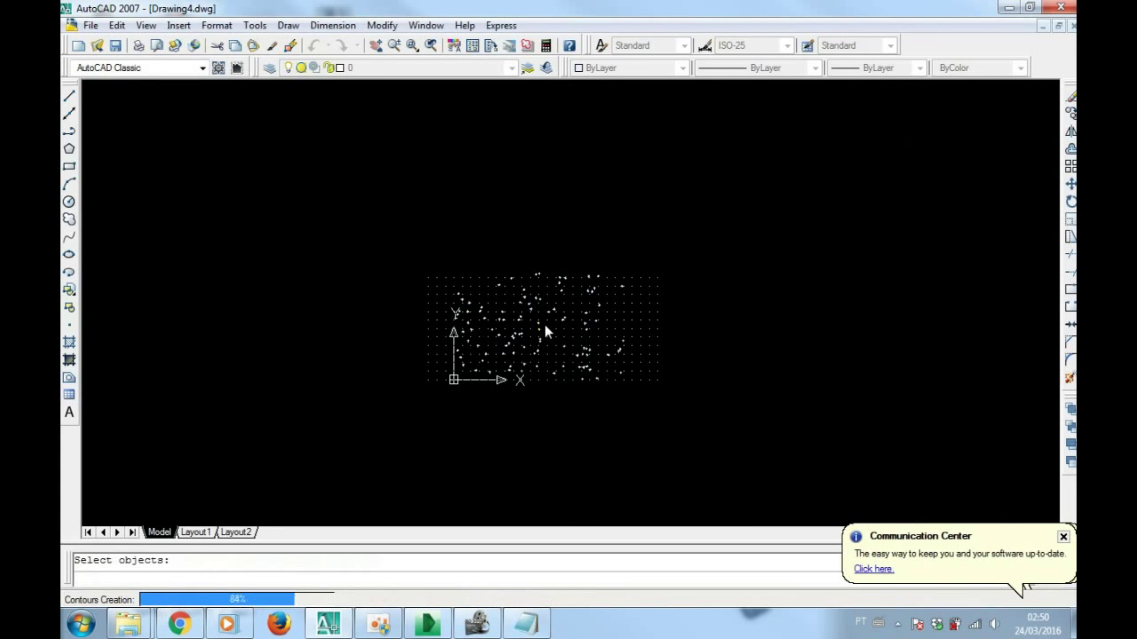
pyautogui.scroll(5, 538, 324)
pyautogui.scroll(2, 538, 324)
# Freeze the TIN1 triangulation-line layer so only red contours and point markers remain visible
pyautogui.scroll(2, 543, 334)
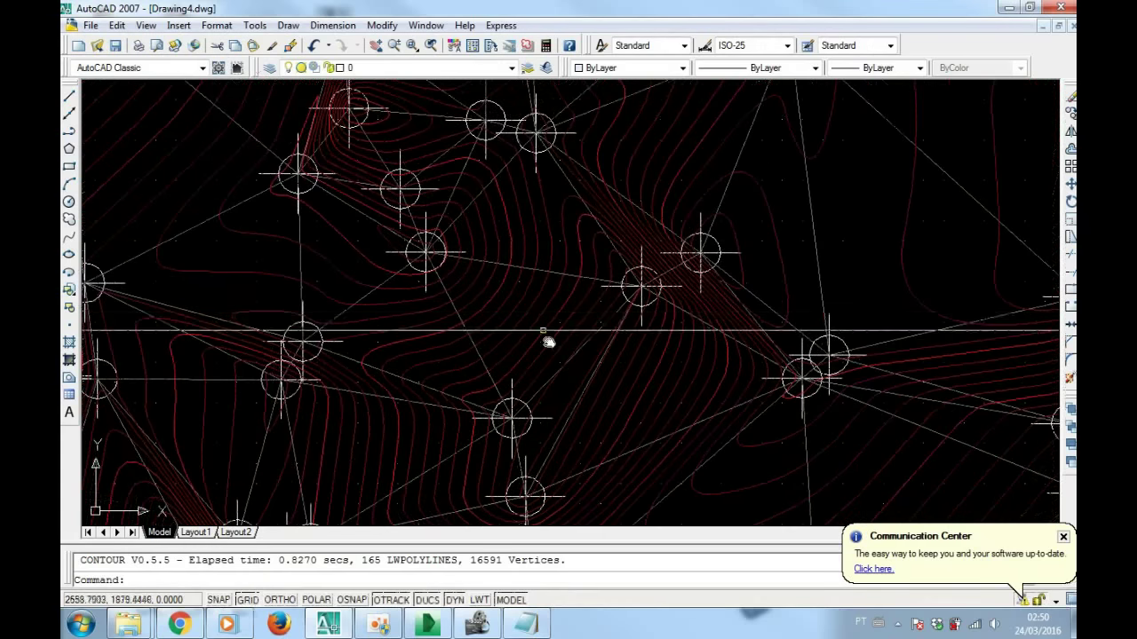
pyautogui.scroll(2, 568, 351)
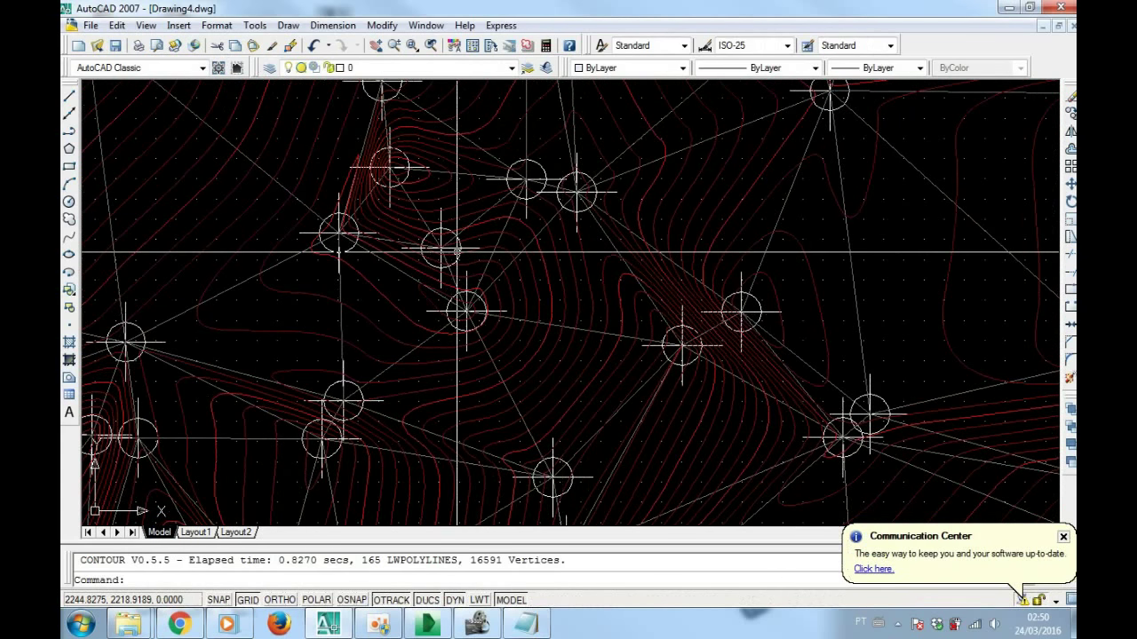
pyautogui.write('LATY')
pyautogui.press('Escape')
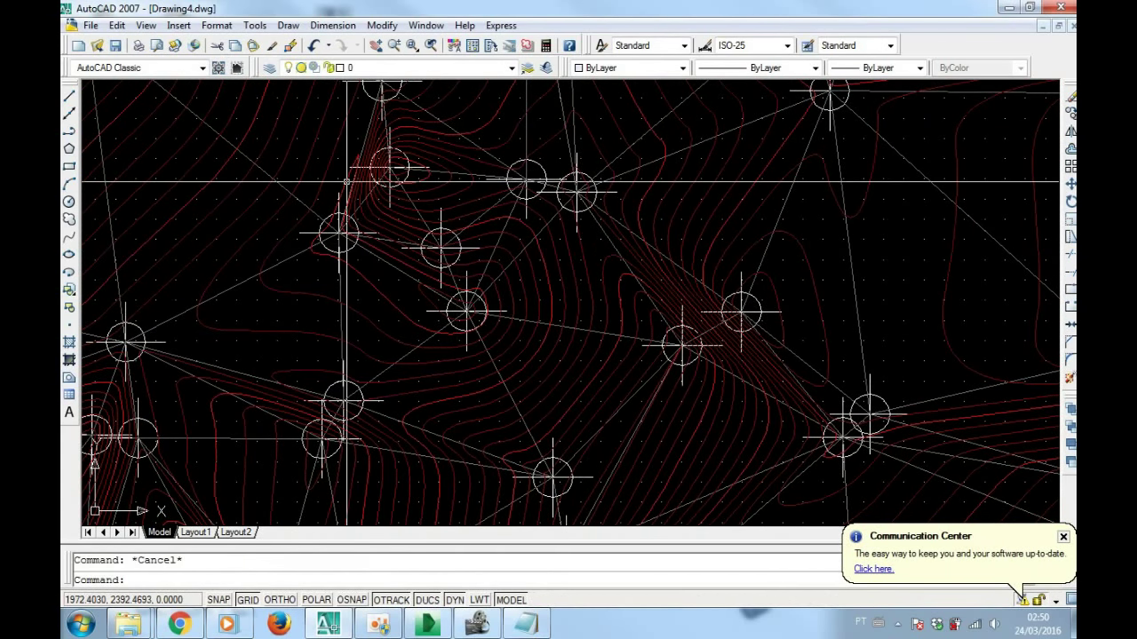
pyautogui.write('LAYFR')
pyautogui.press('Return')
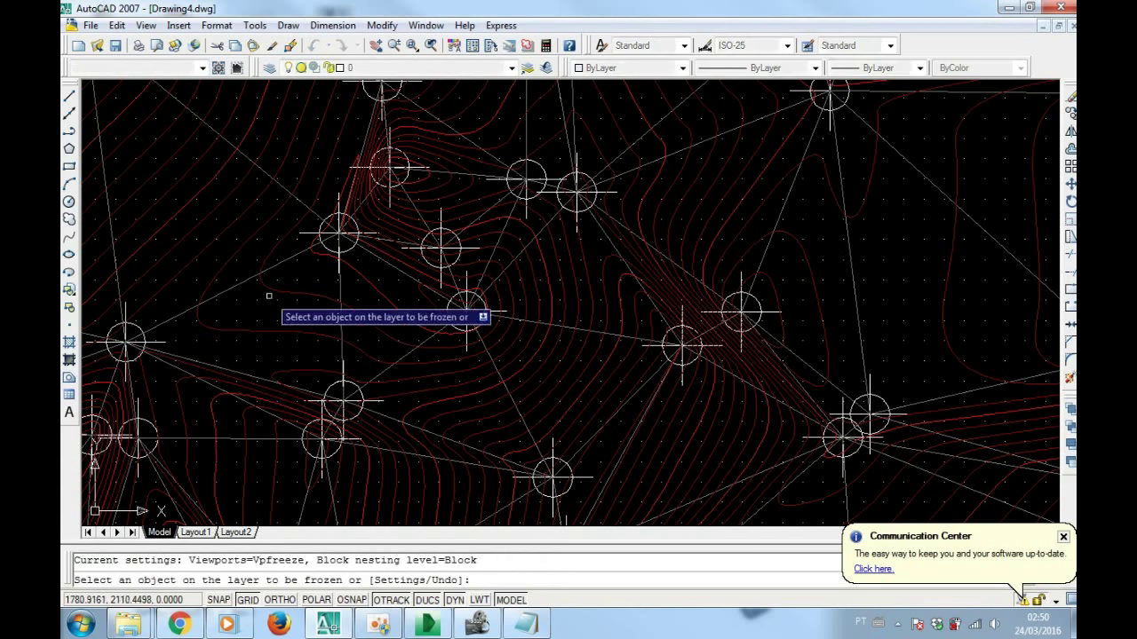
pyautogui.click(272, 269)
pyautogui.scroll(-5, 271, 269)
pyautogui.press('Return')
pyautogui.scroll(2, 406, 228)
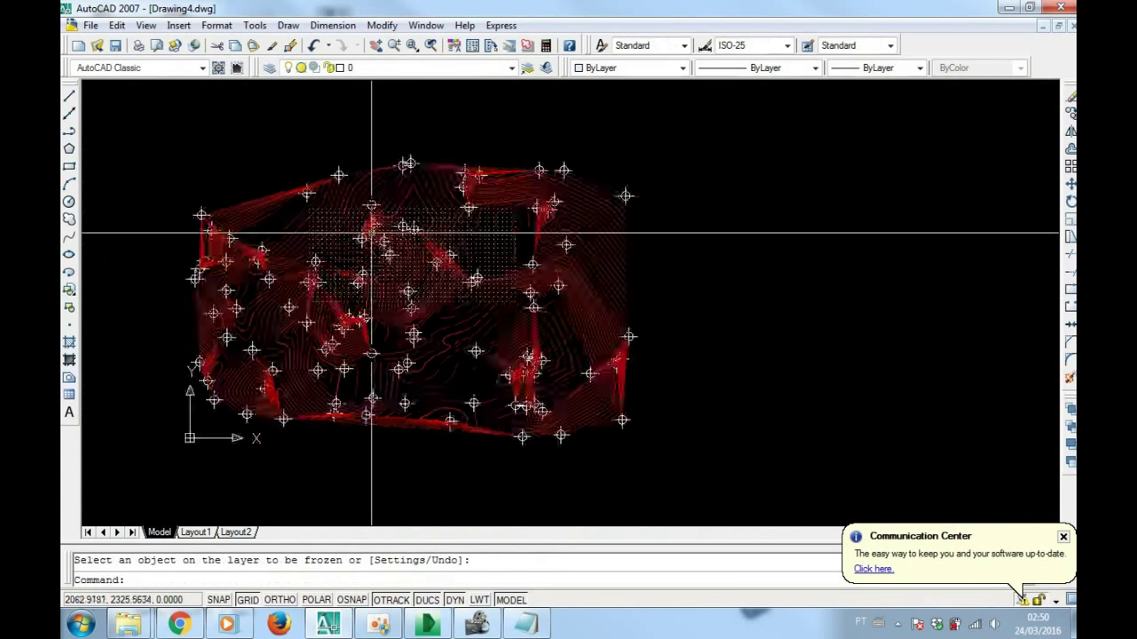
pyautogui.scroll(2, 426, 227)
pyautogui.scroll(1, 449, 227)
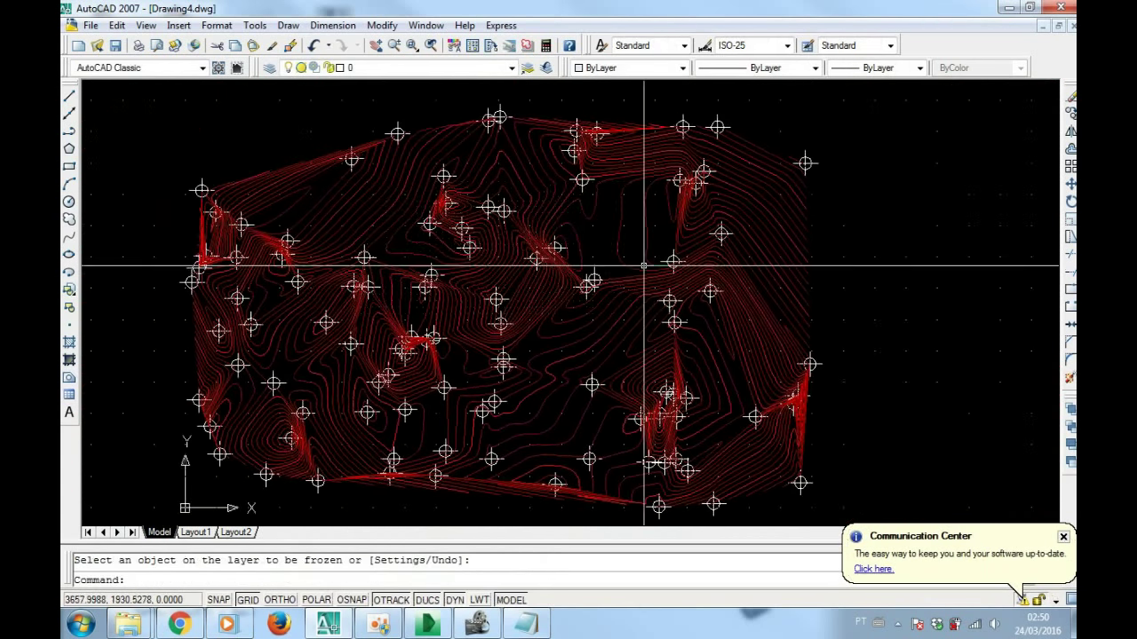
pyautogui.moveTo(644, 265); pyautogui.dragTo(642, 266, button='middle')
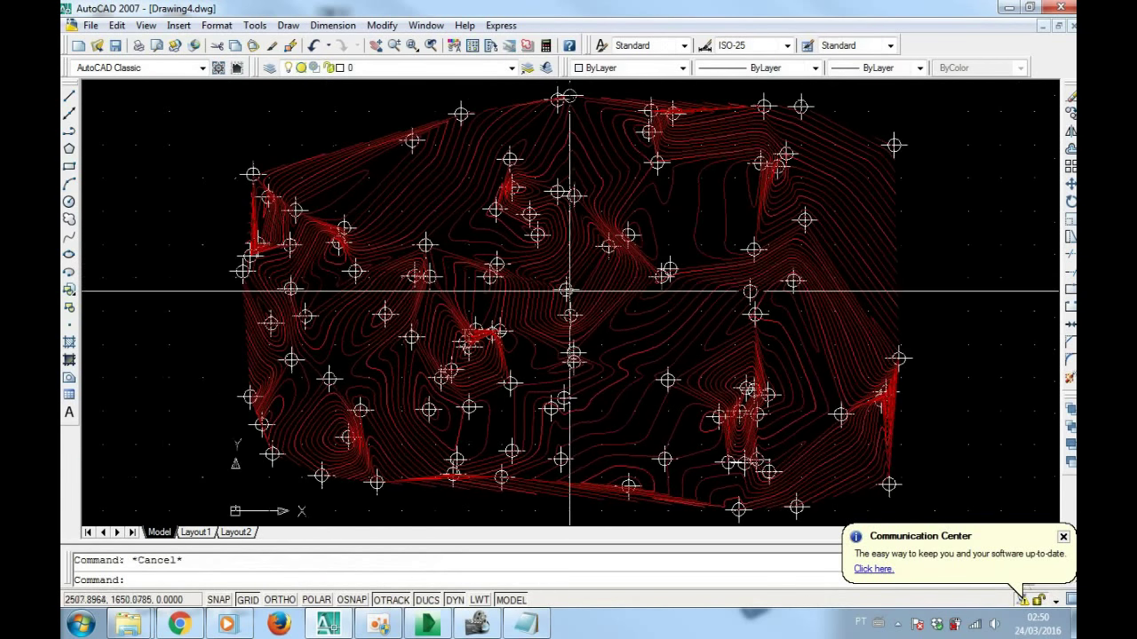
pyautogui.click(539, 627)
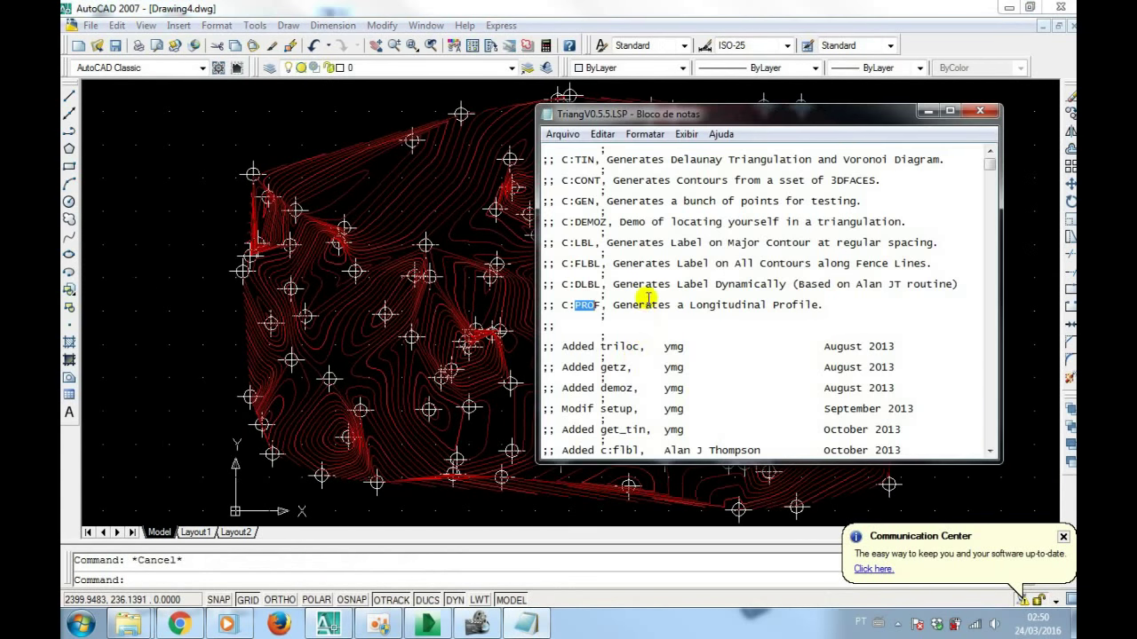
pyautogui.click(425, 251)
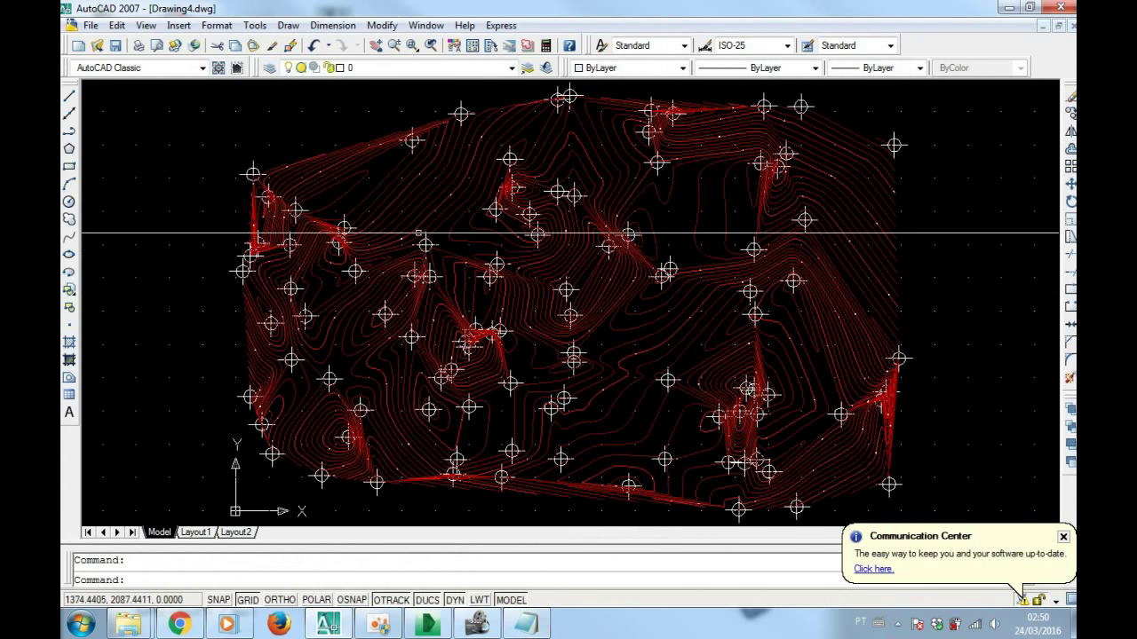
pyautogui.scroll(5, 312, 258)
pyautogui.scroll(4, 429, 343)
pyautogui.scroll(3, 539, 341)
pyautogui.scroll(-2, 539, 341)
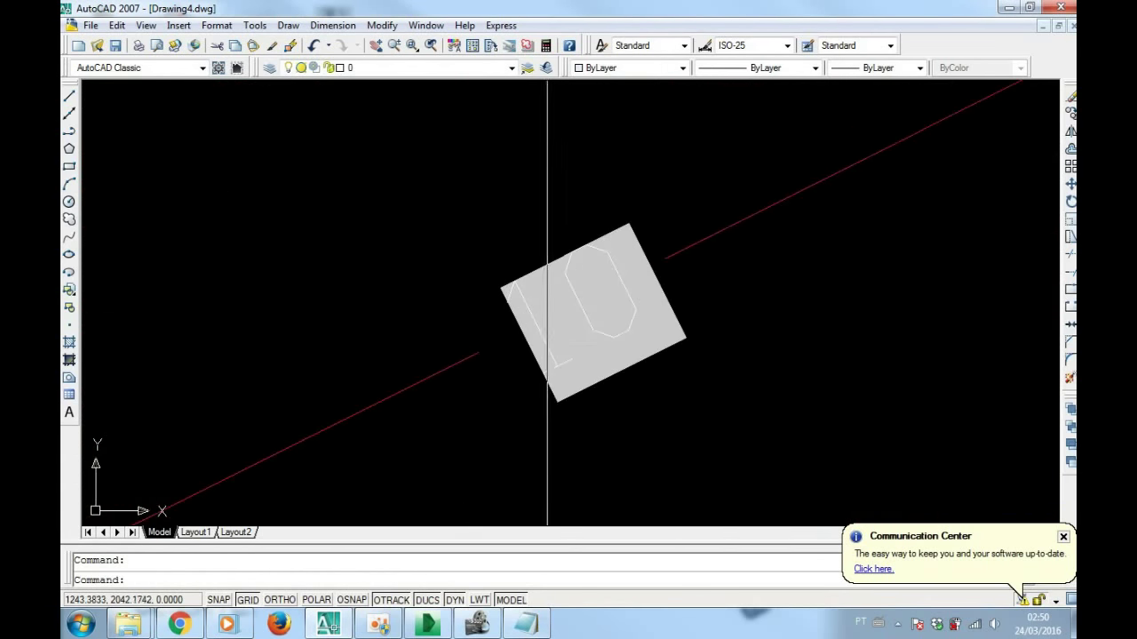
pyautogui.scroll(-2, 543, 329)
pyautogui.scroll(-3, 528, 322)
pyautogui.scroll(-3, 465, 296)
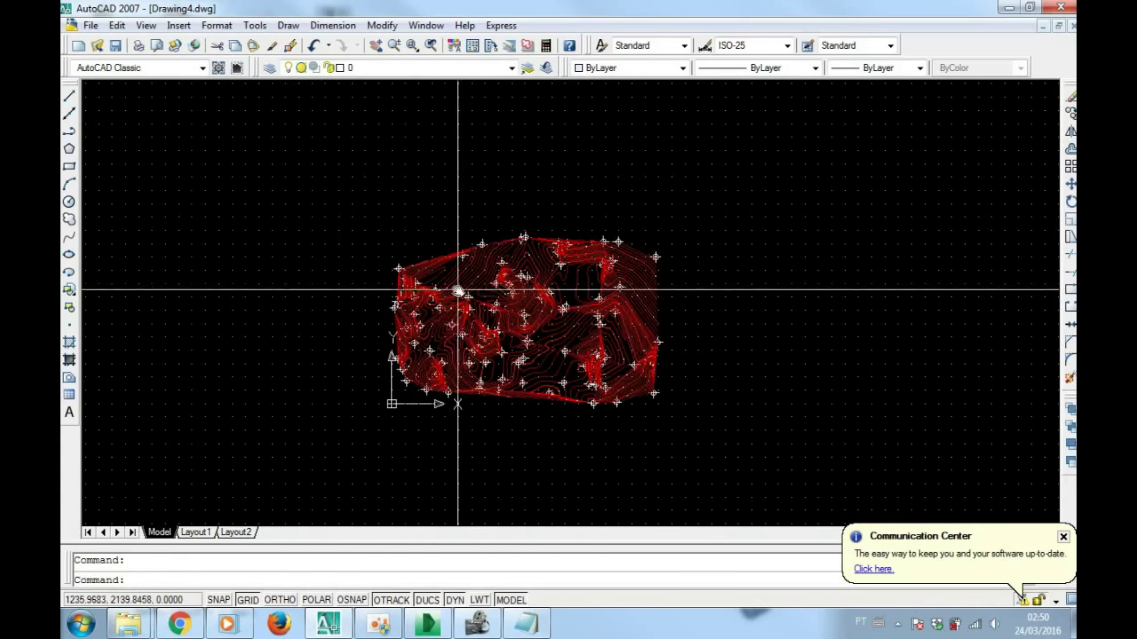
pyautogui.press('Escape')
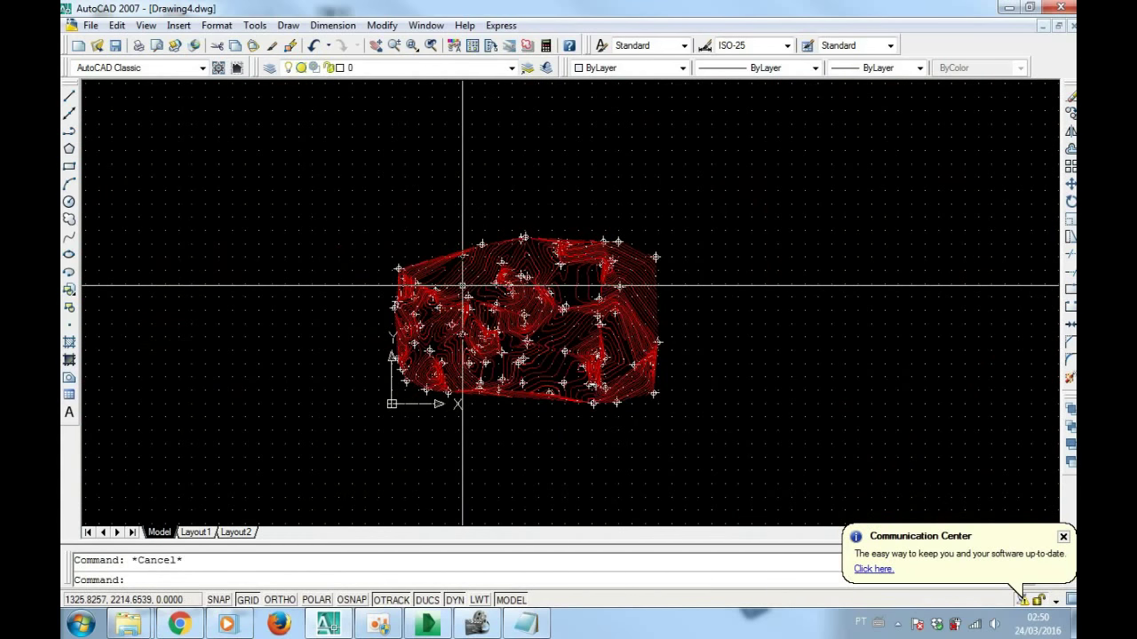
pyautogui.middleClick(484, 274)
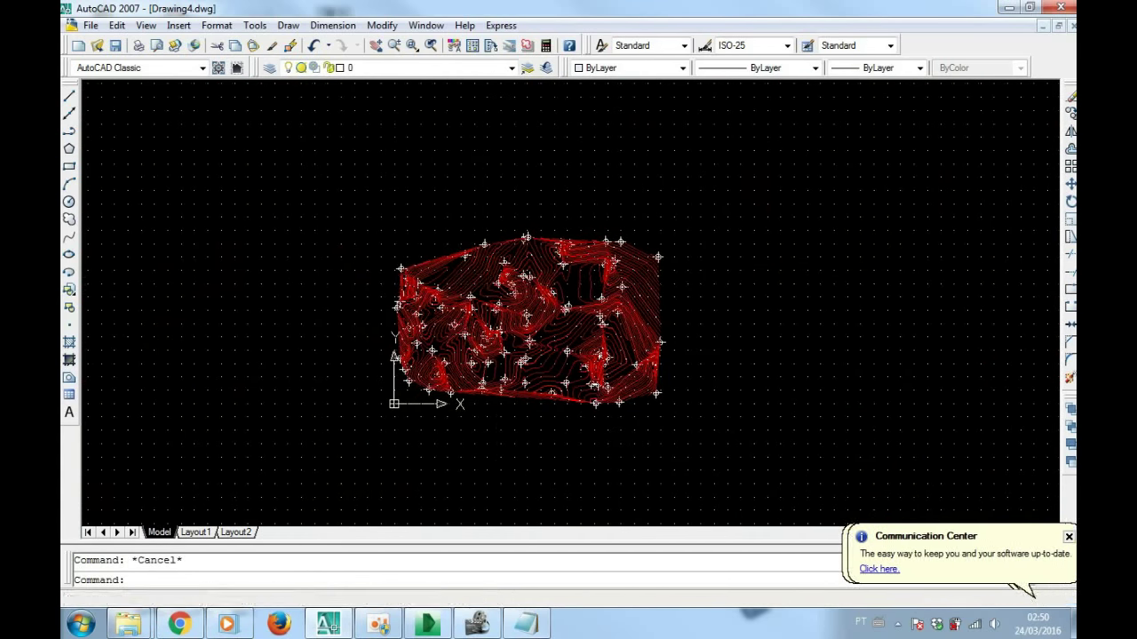